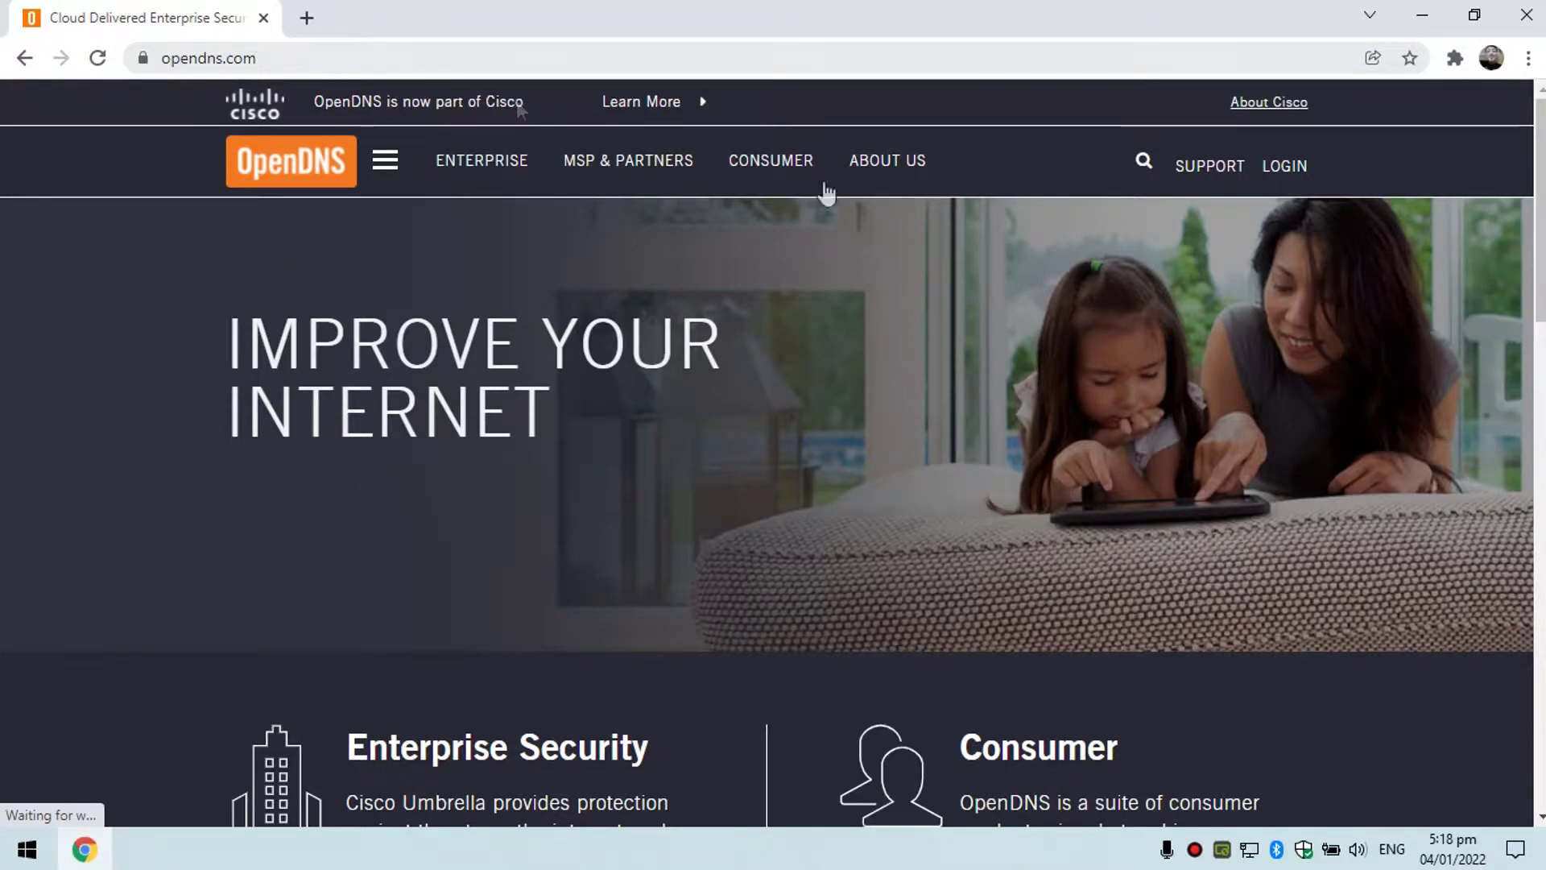
Log in to the OpenDNS dashboard with the account's e-mail or username and its password.
scroll(645, 340, "down", 10)
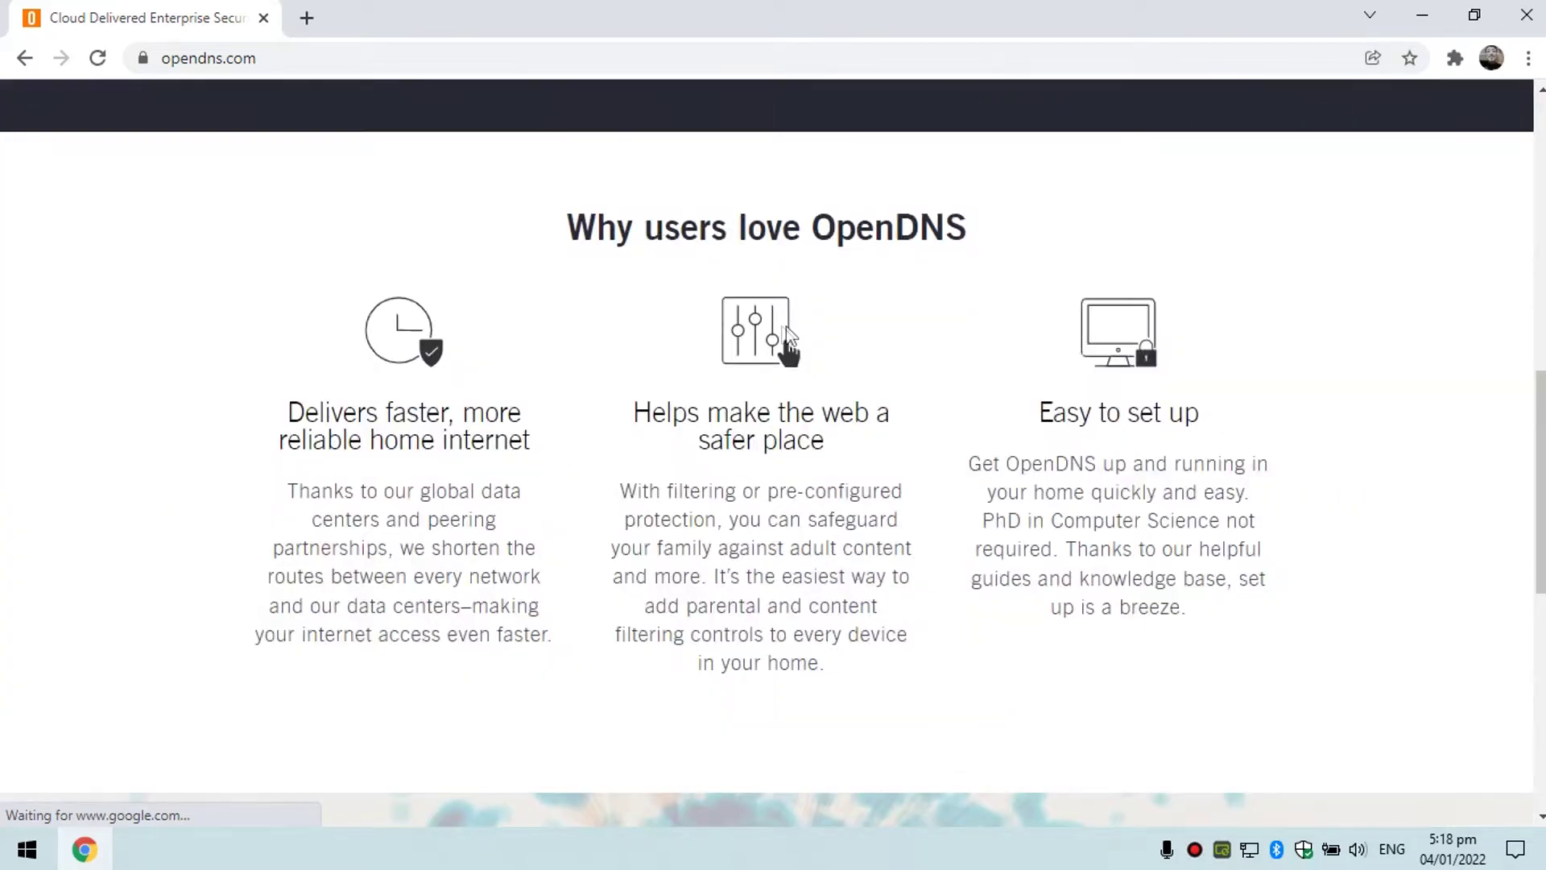
scroll(786, 325, "up", 8)
scroll(786, 326, "up", 3)
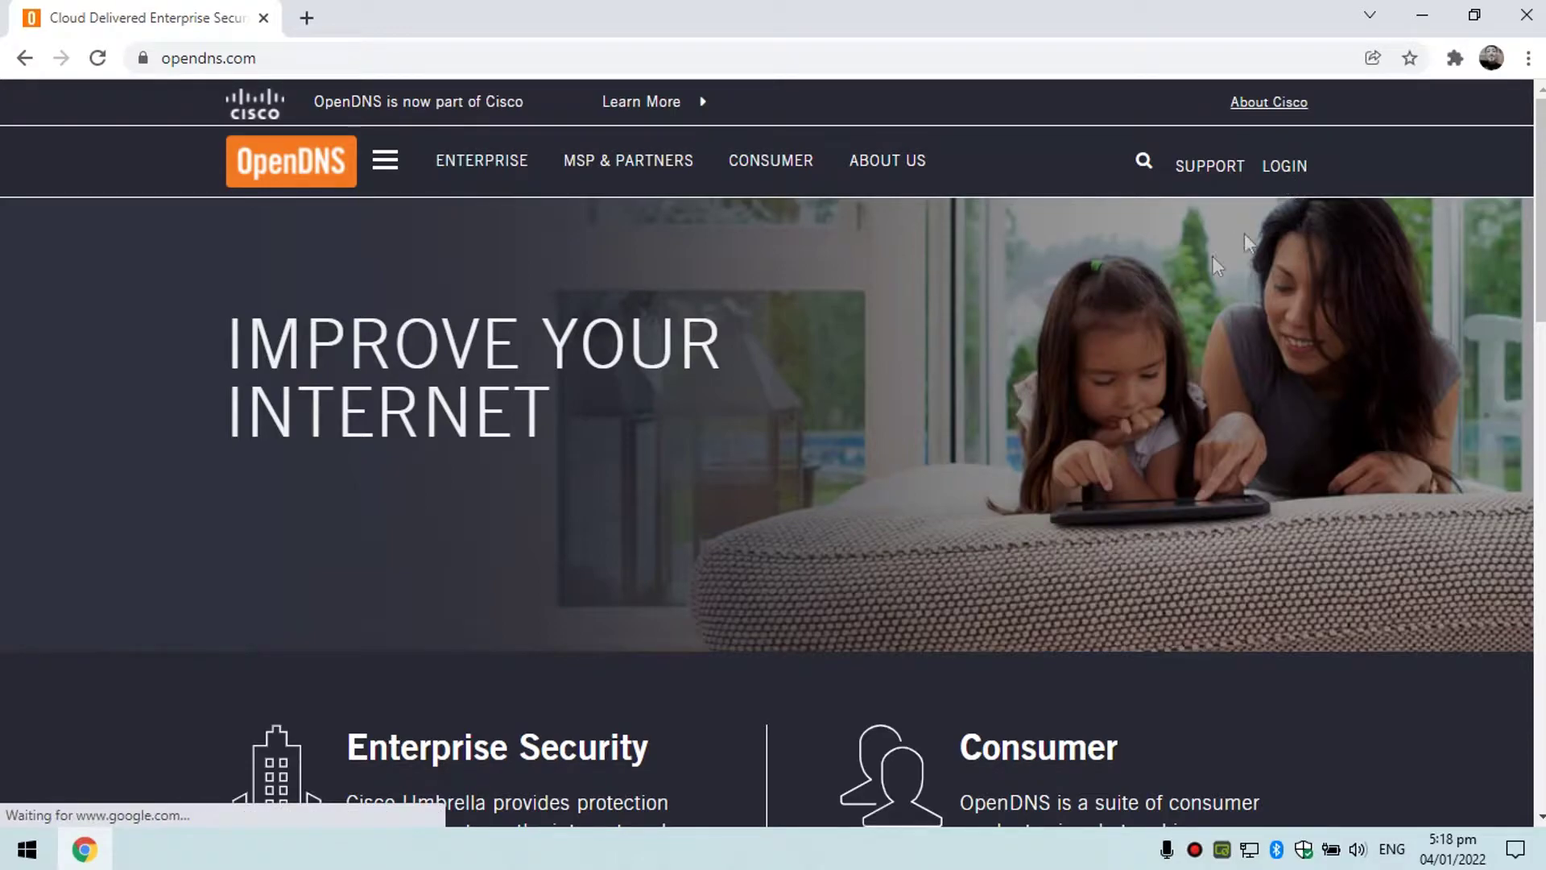
left_click(1283, 178)
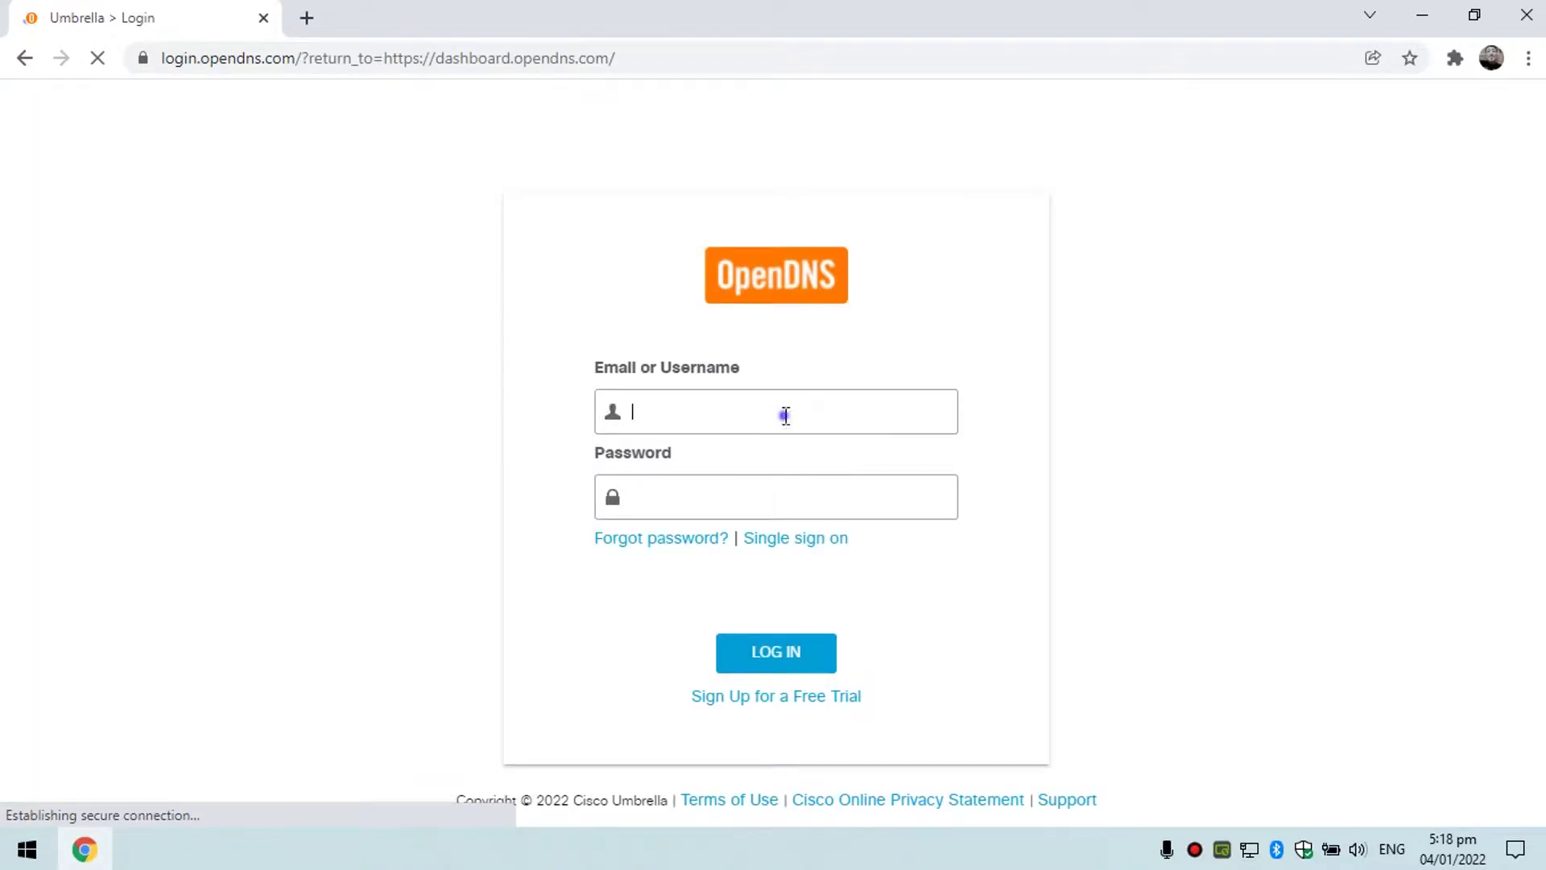
left_click(785, 414)
type("usernamexxxxxxxxxxxxxxxx")
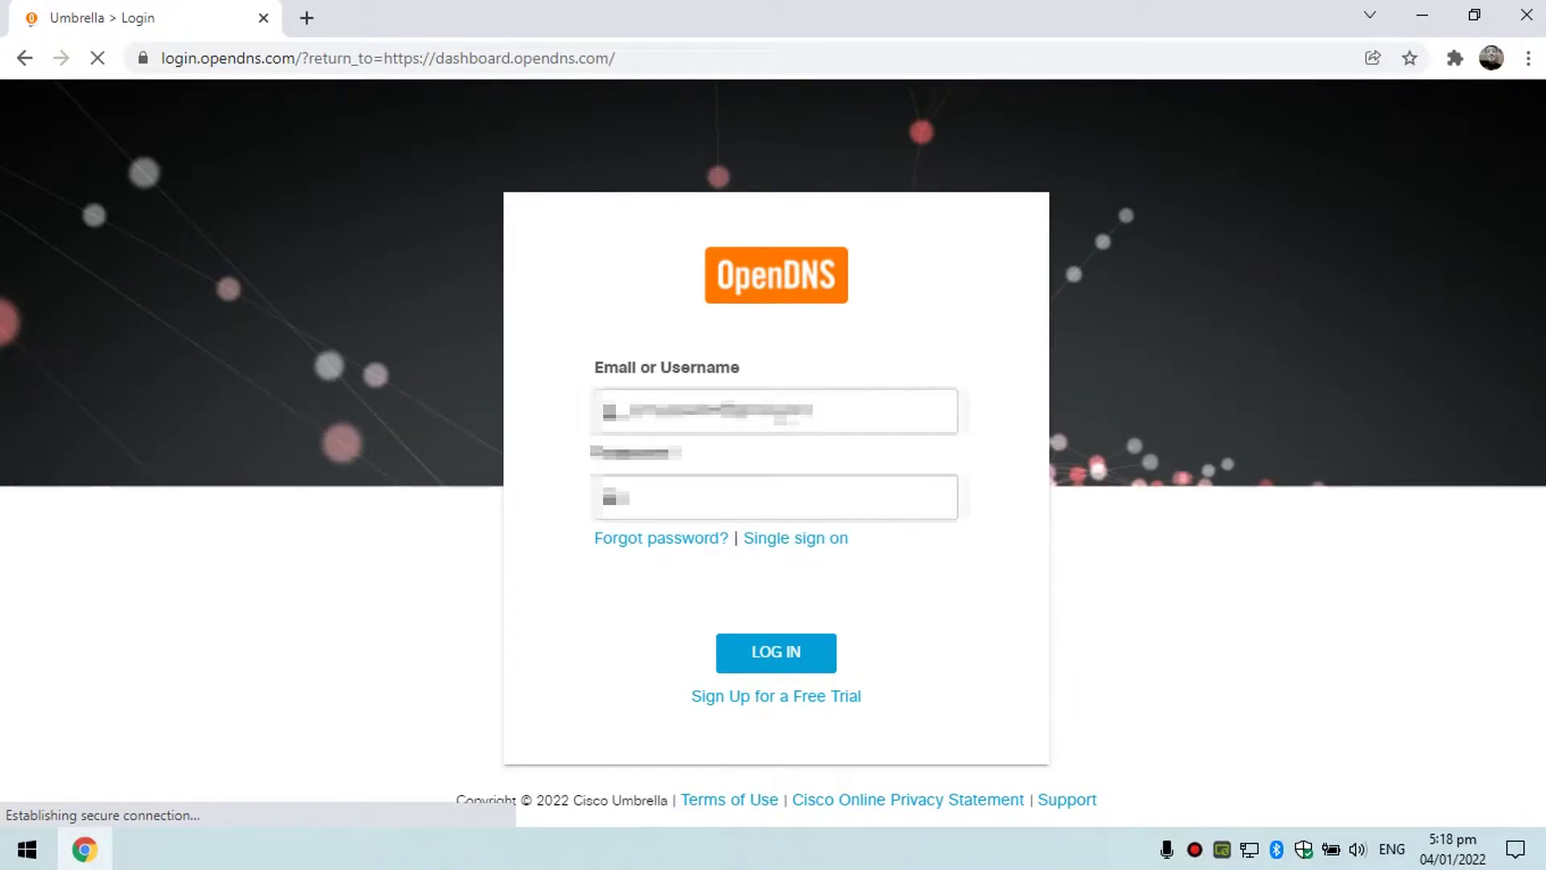
left_click(778, 493)
type("xxxxxxxxxxxxxxx")
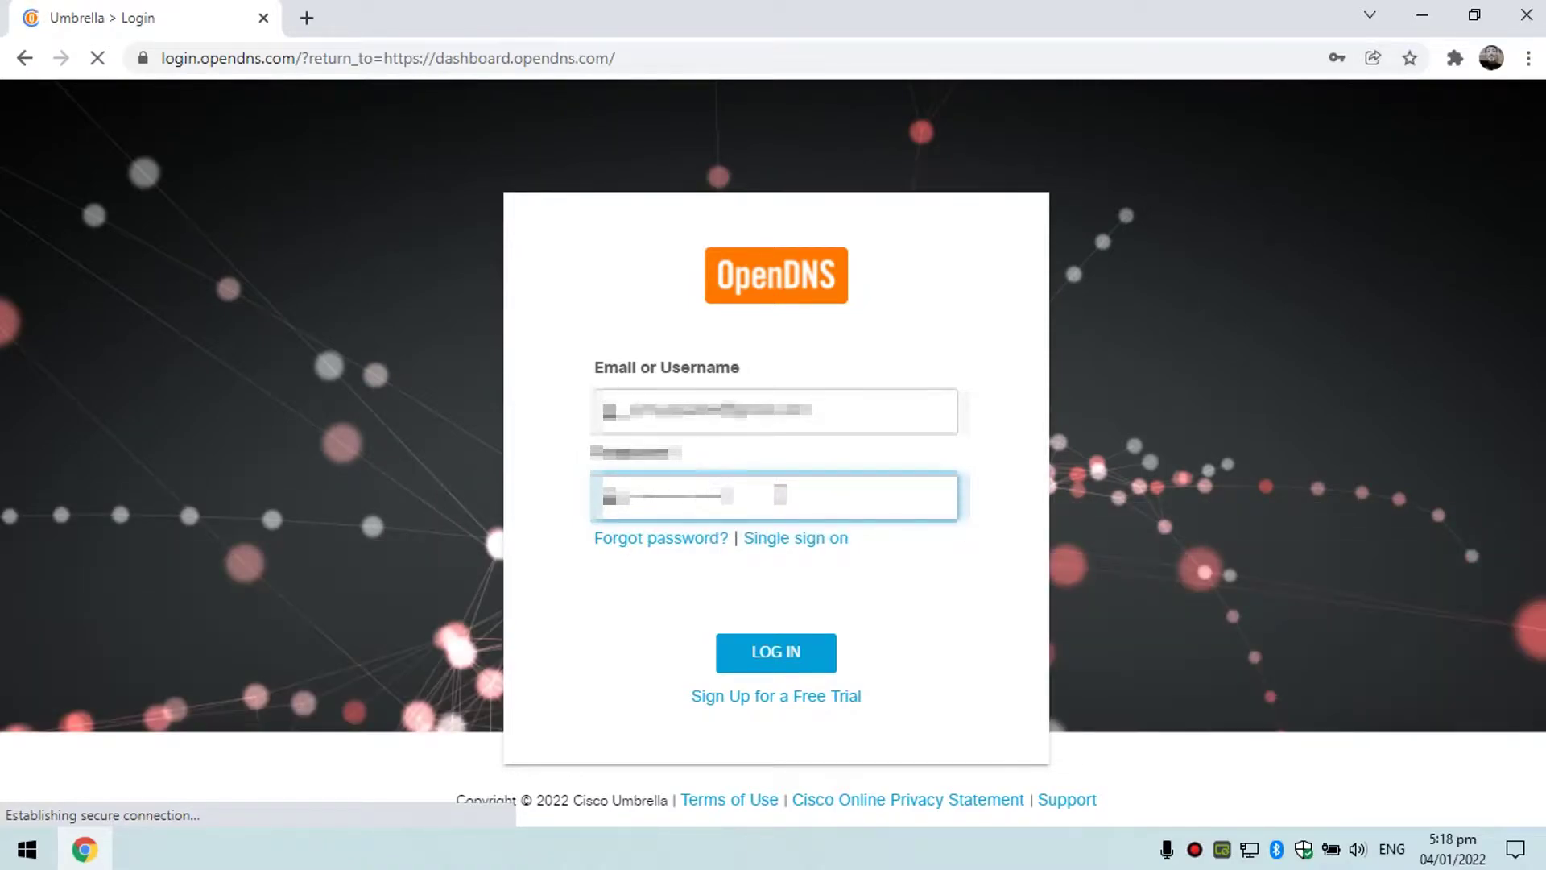
key("Return")
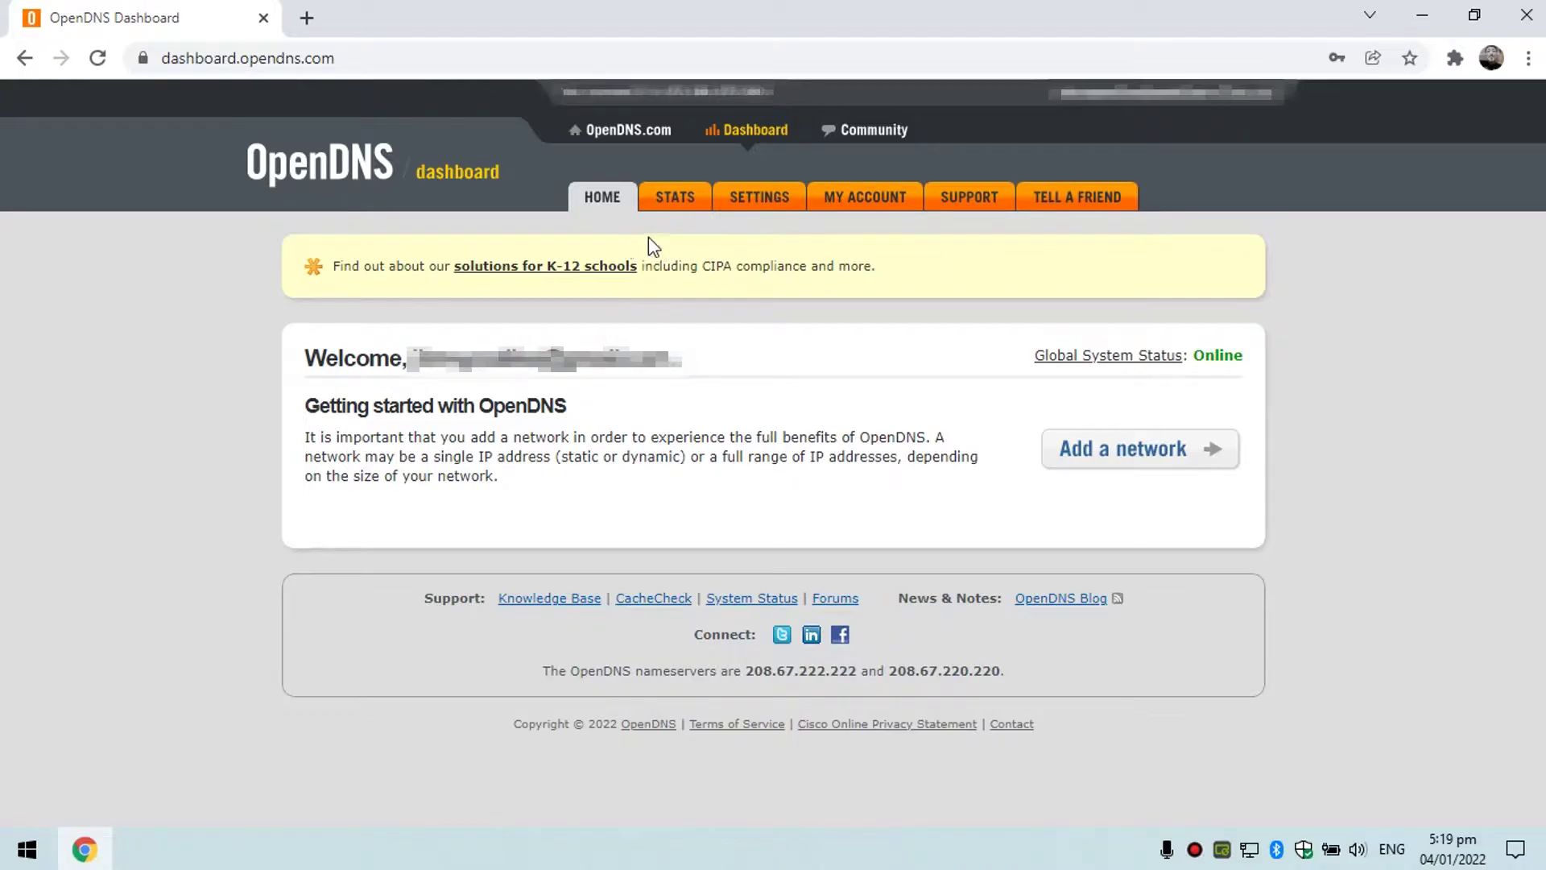
Look through the dashboard's Stats, Settings, My Account and Support pages and return to Home.
left_click(665, 203)
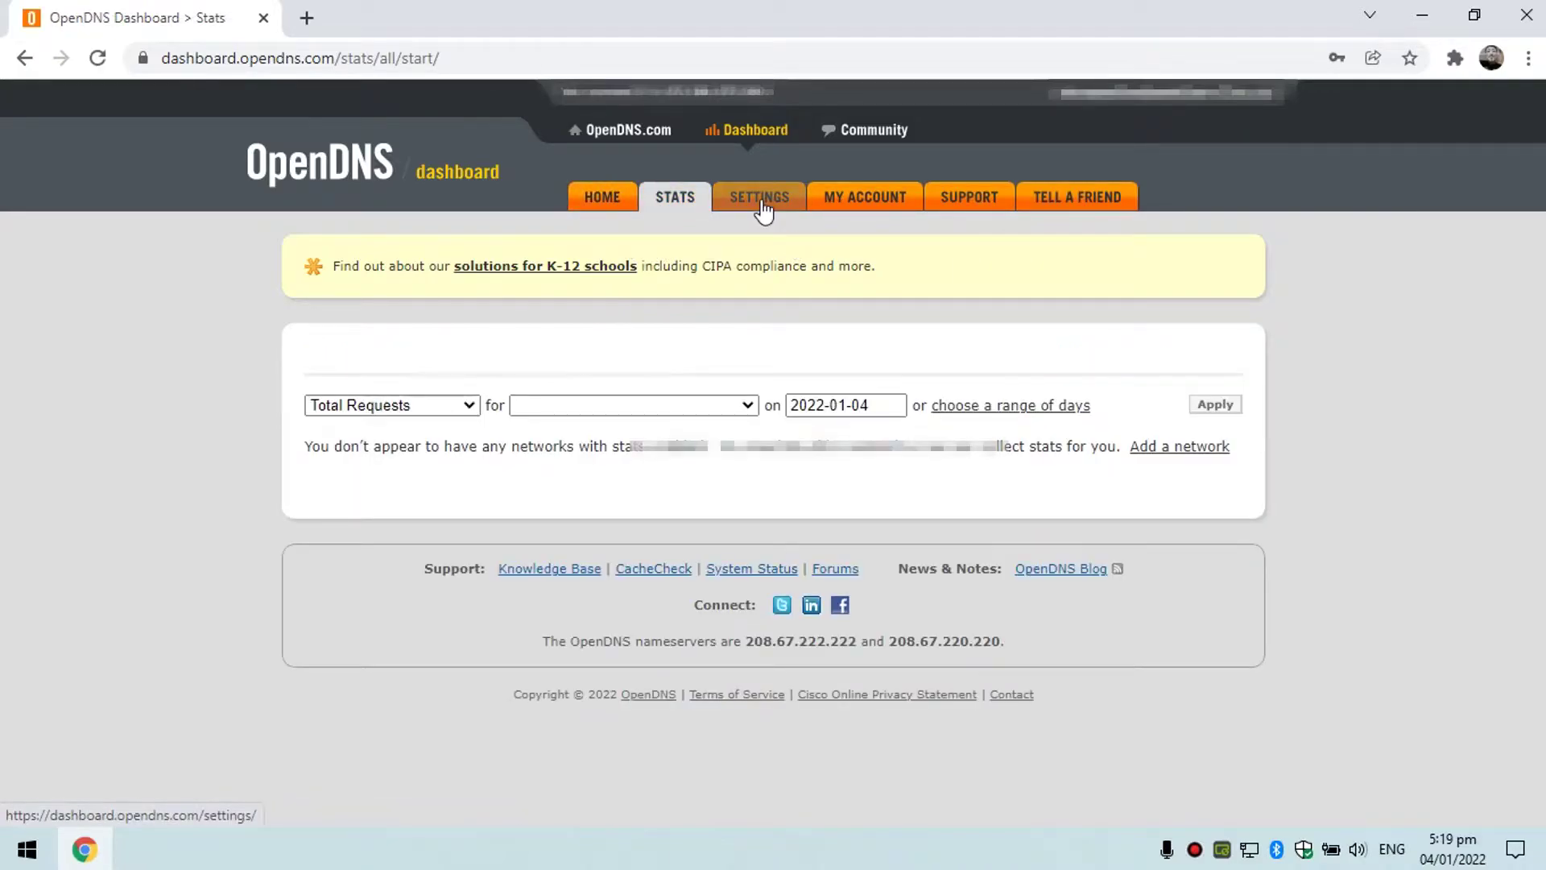
left_click(785, 206)
left_click(857, 206)
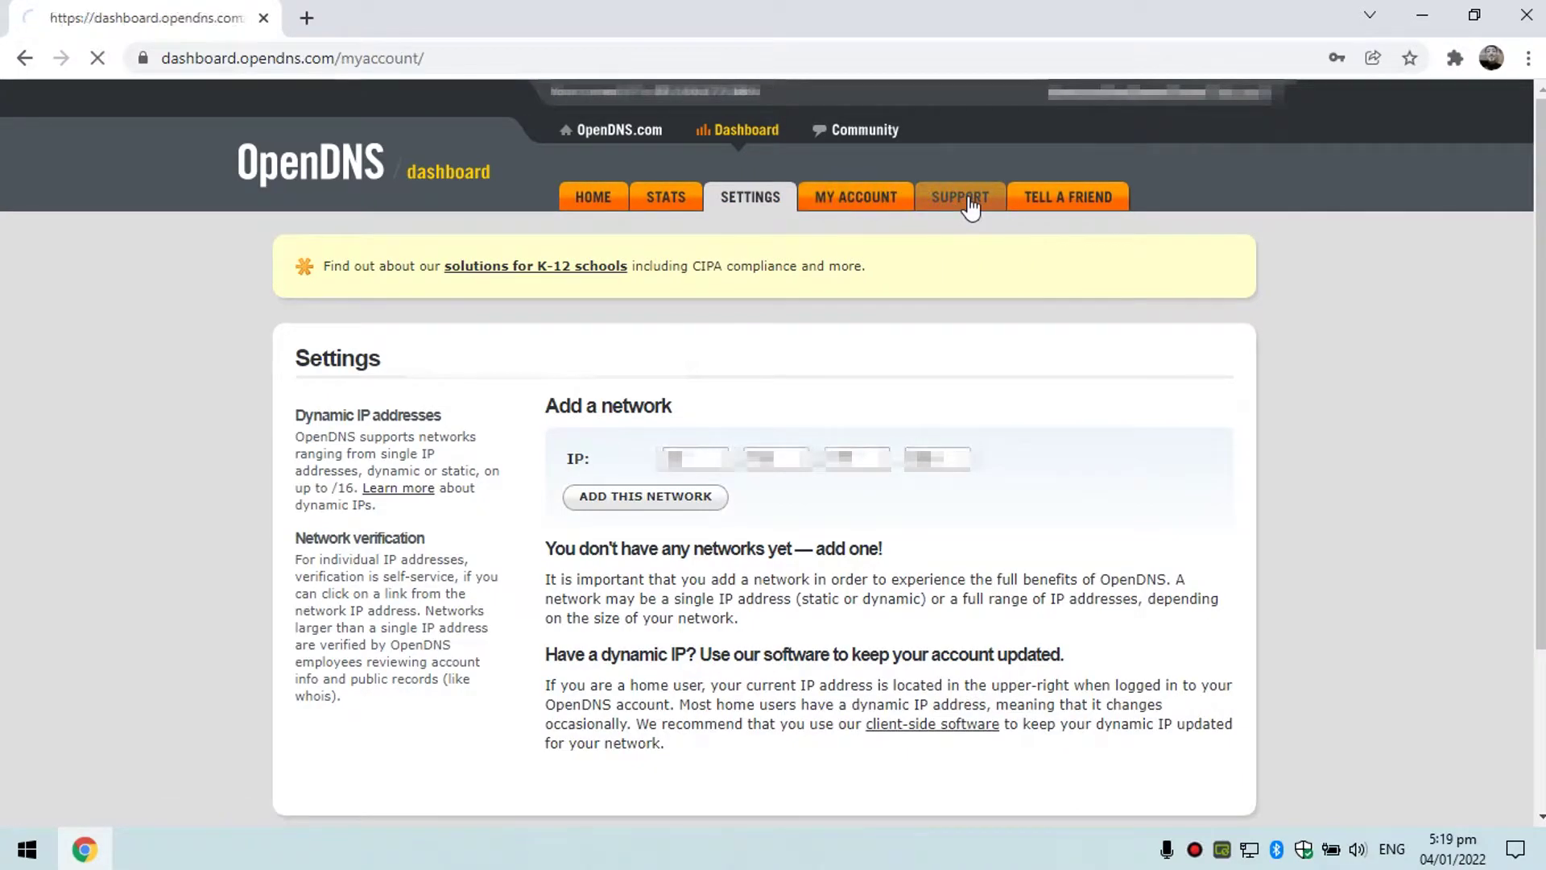
left_click(963, 200)
left_click(597, 203)
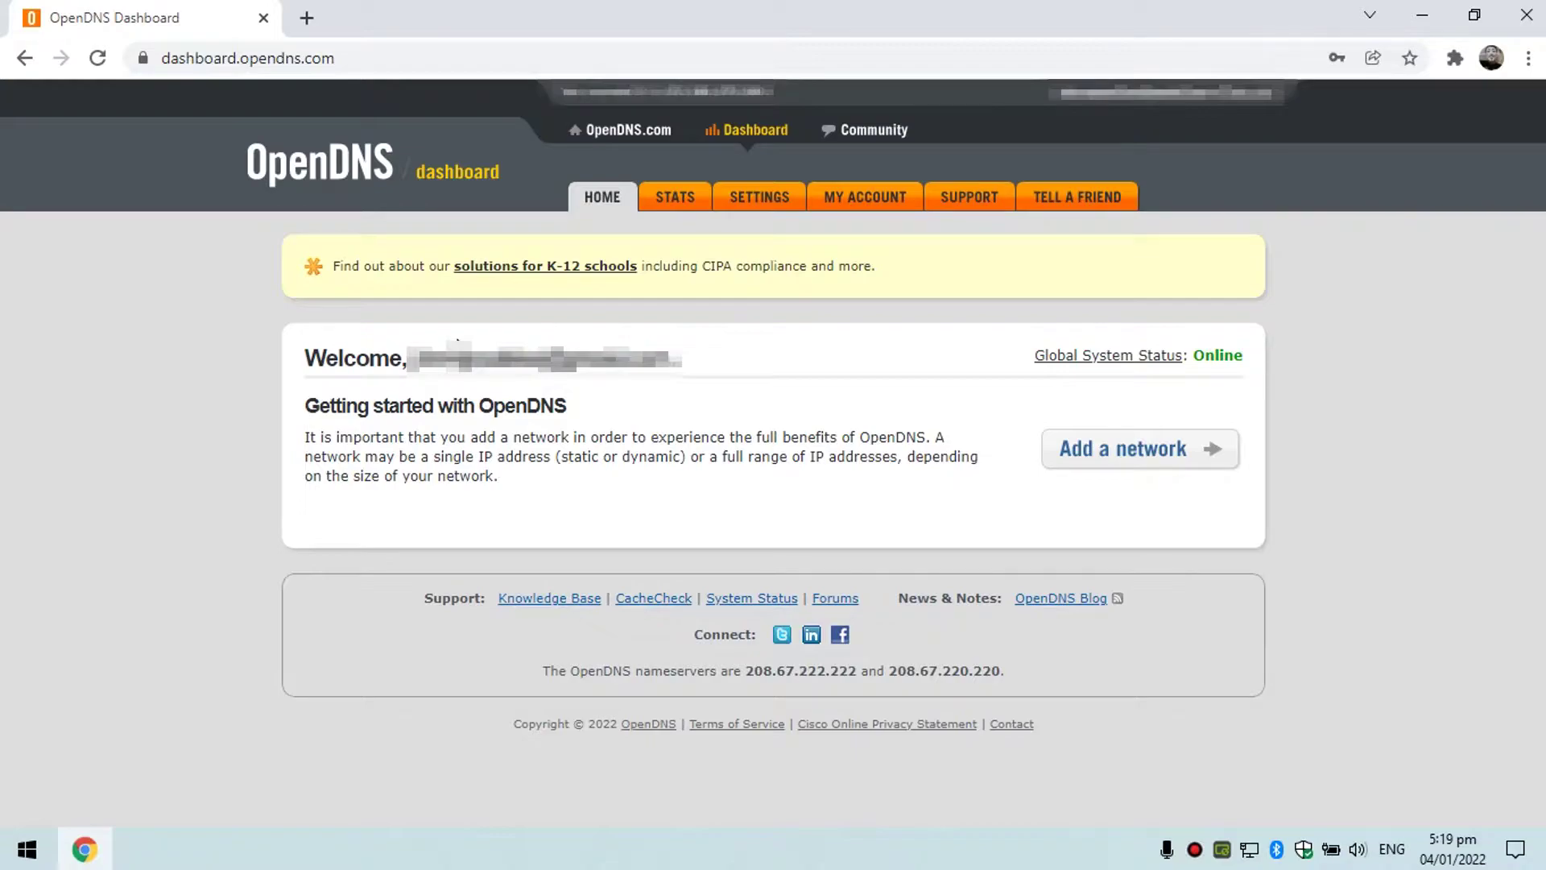
Add the current public IP address as a new network in the dashboard.
left_click(1102, 468)
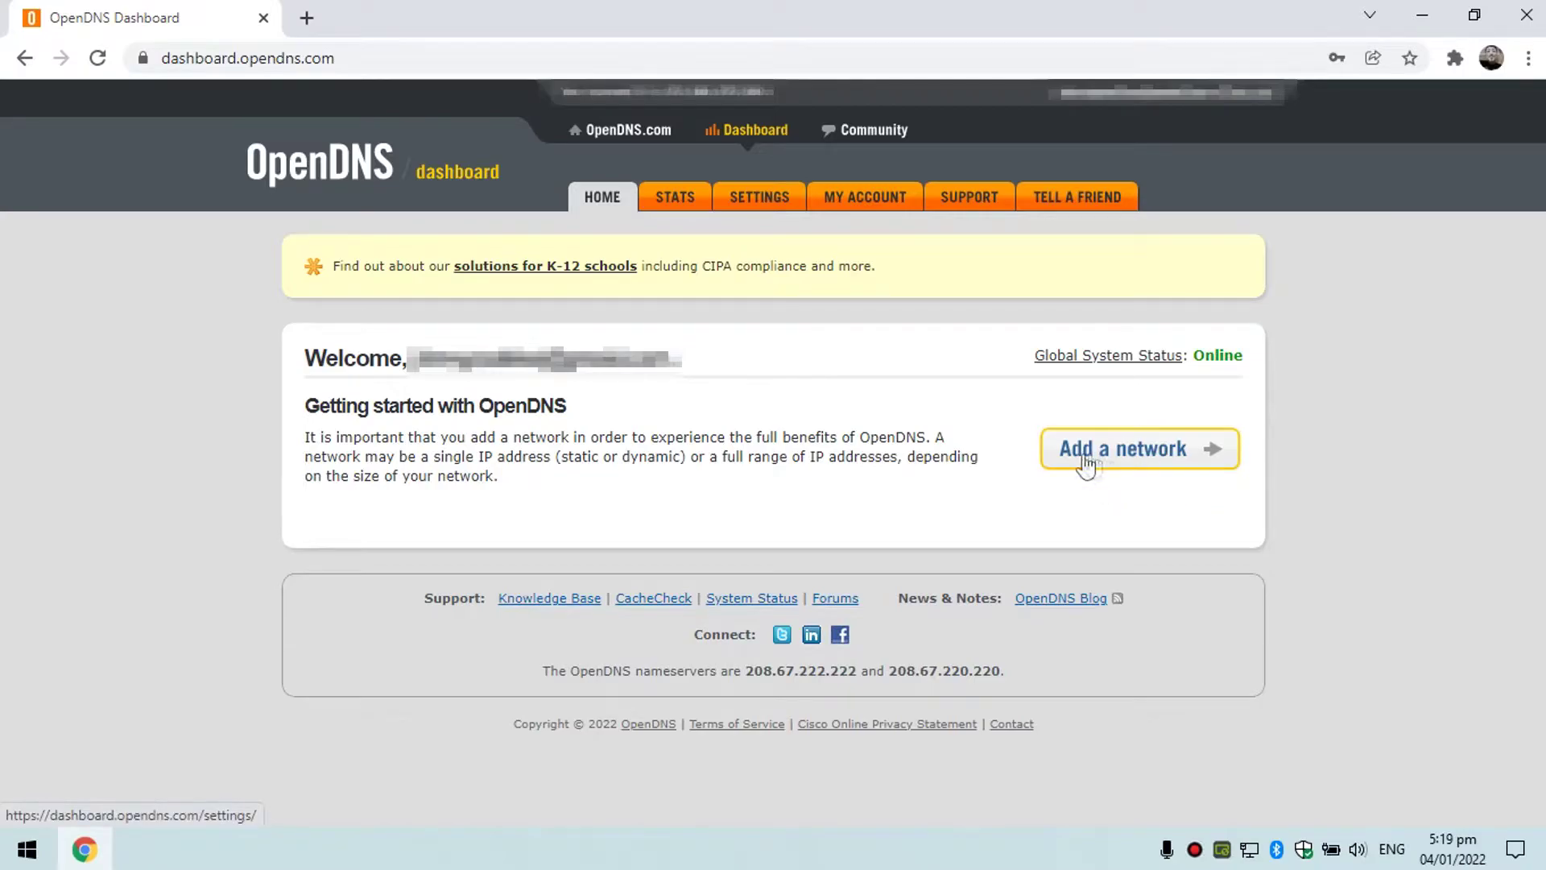
left_click(1152, 461)
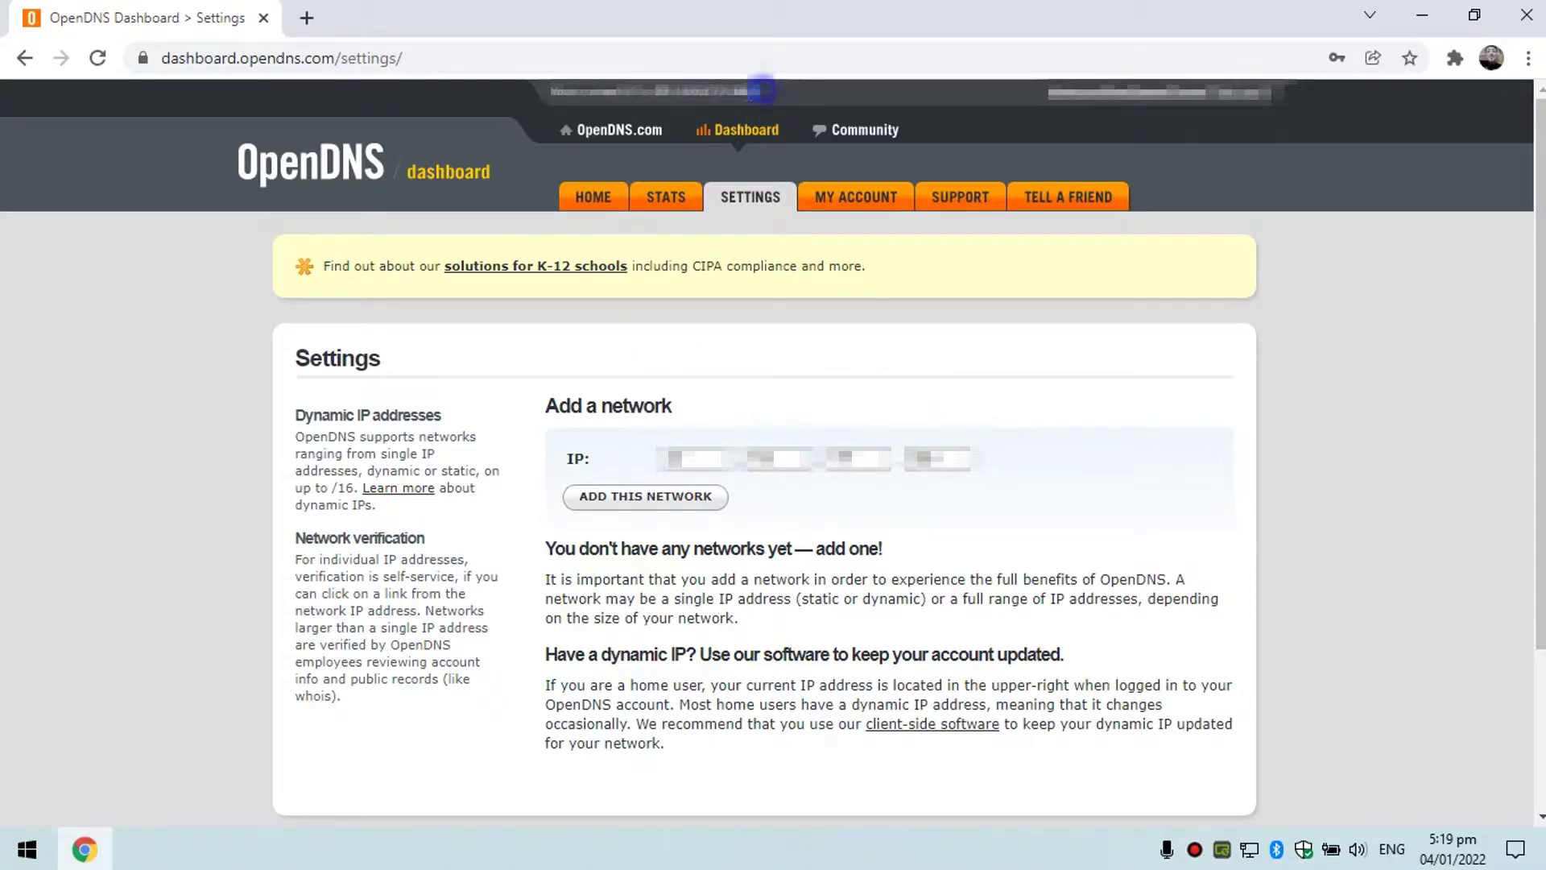
left_click_drag(760, 91, 657, 91)
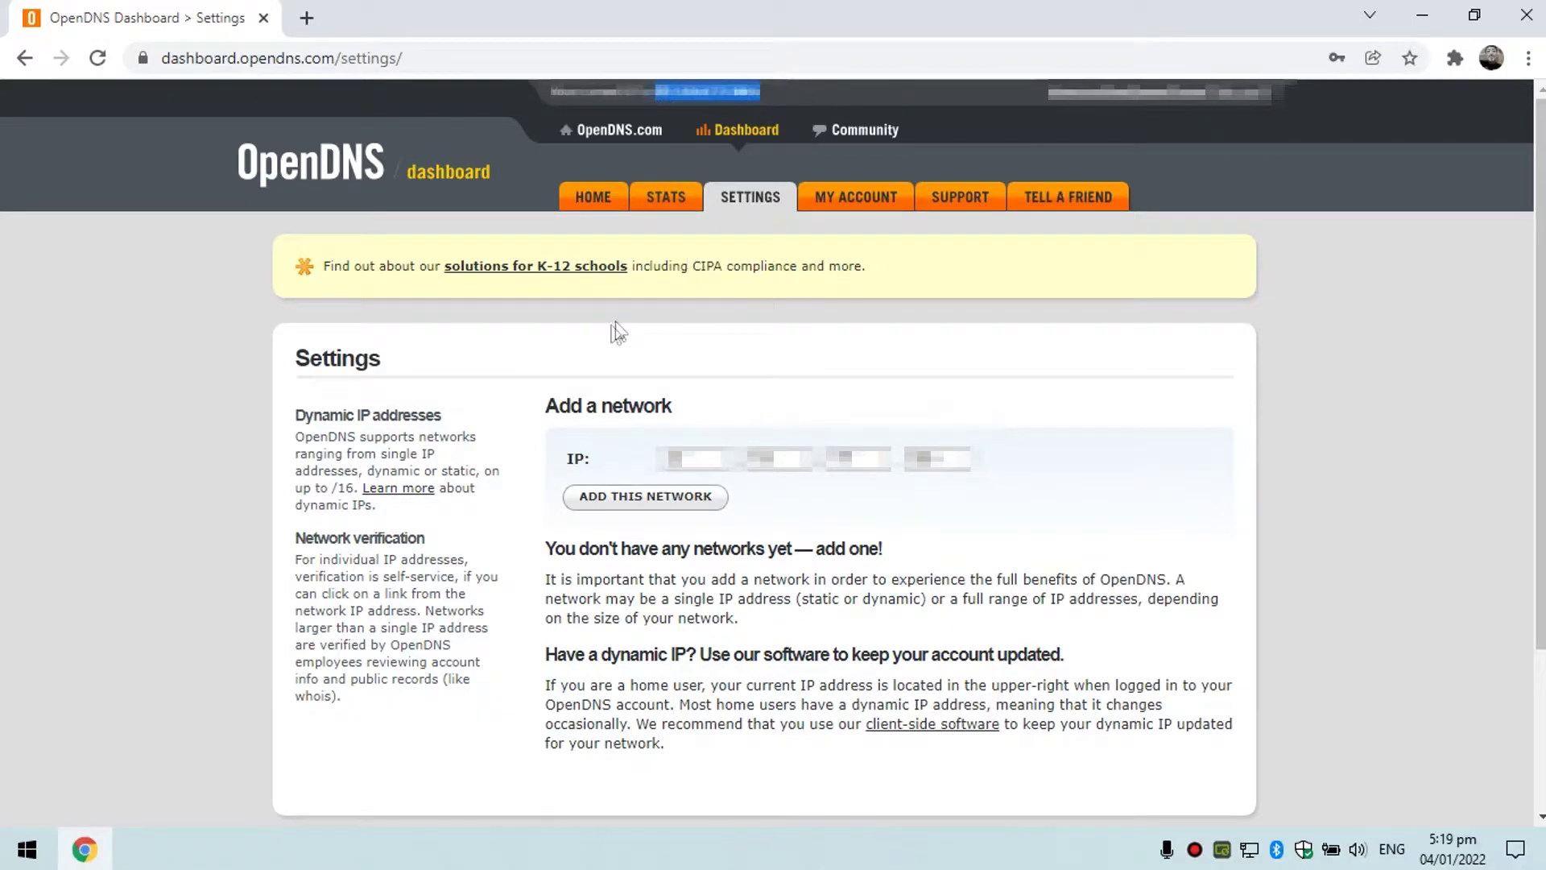
left_click(702, 309)
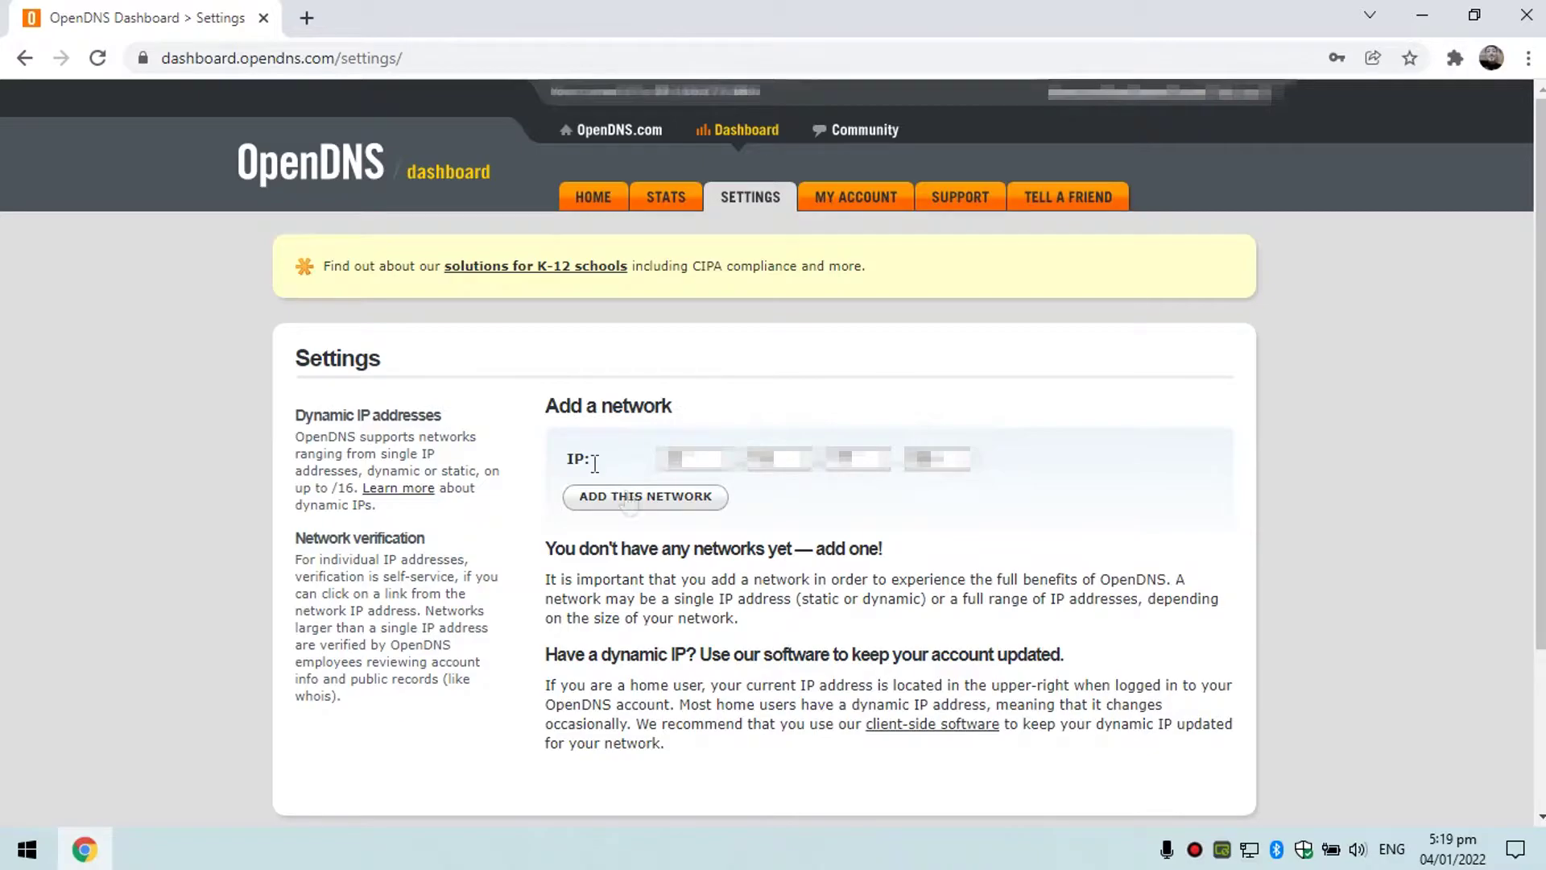
left_click(640, 497)
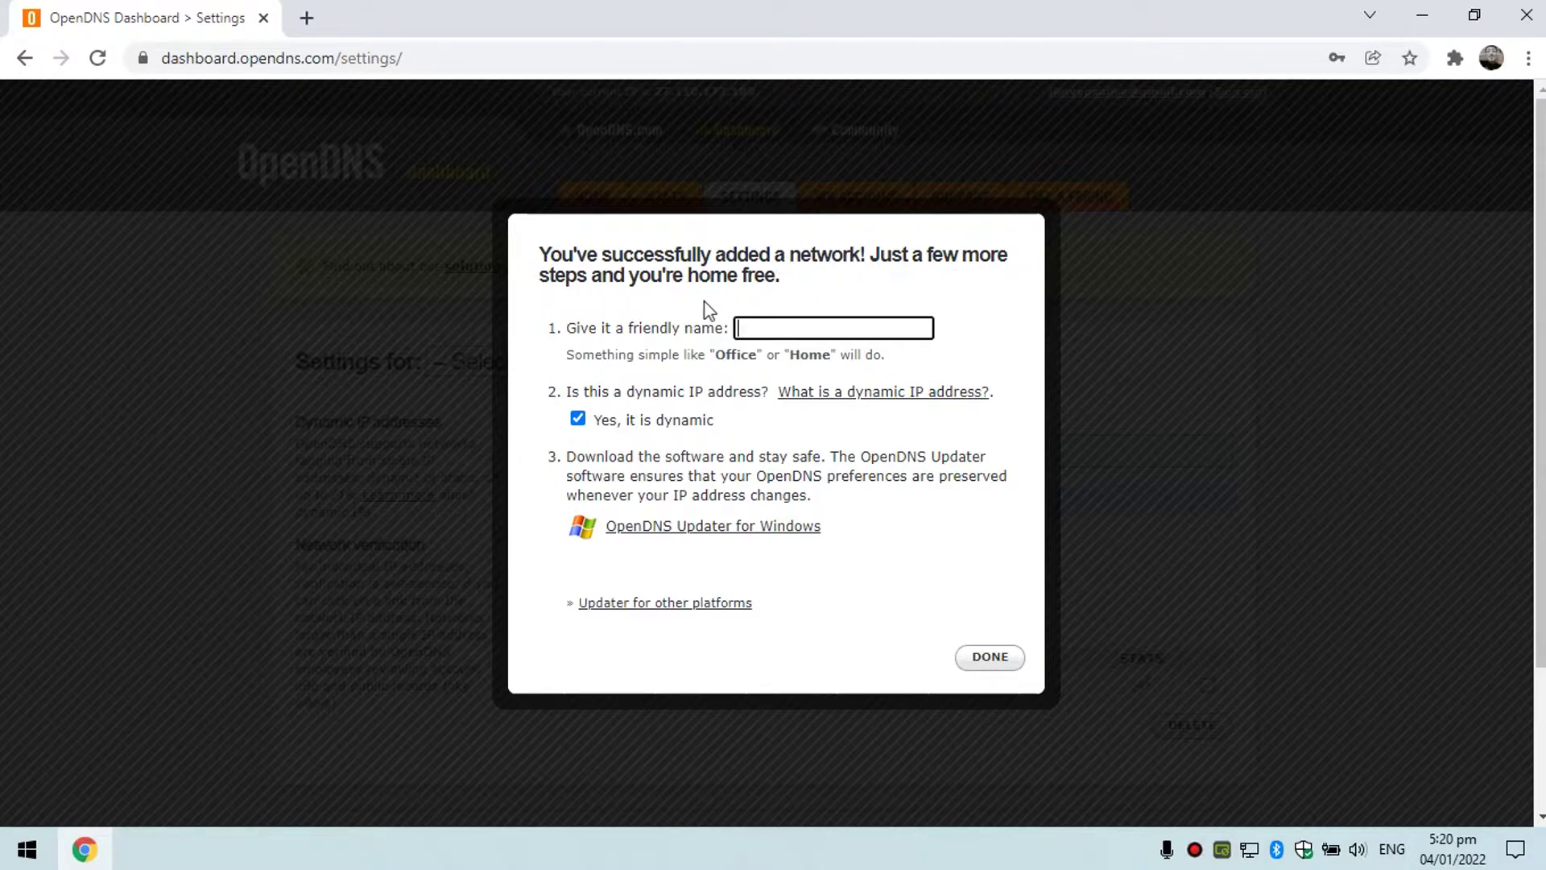
Name the new network Firewall, mark its IP address as not dynamic, and finish the network setup.
left_click(781, 331)
type("Firewall")
left_click(578, 419)
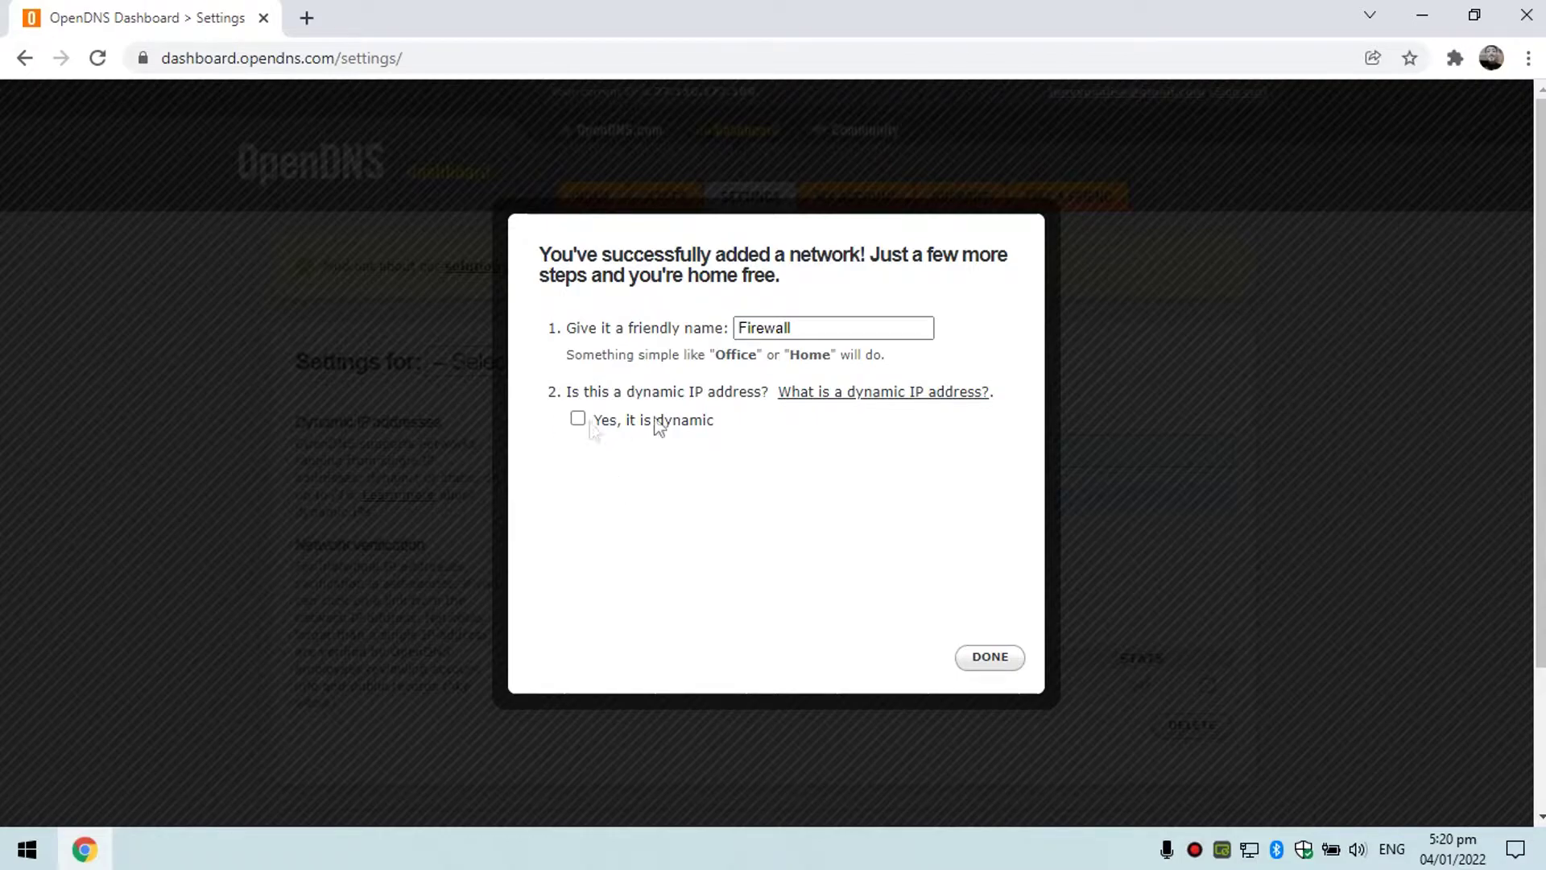
left_click(988, 665)
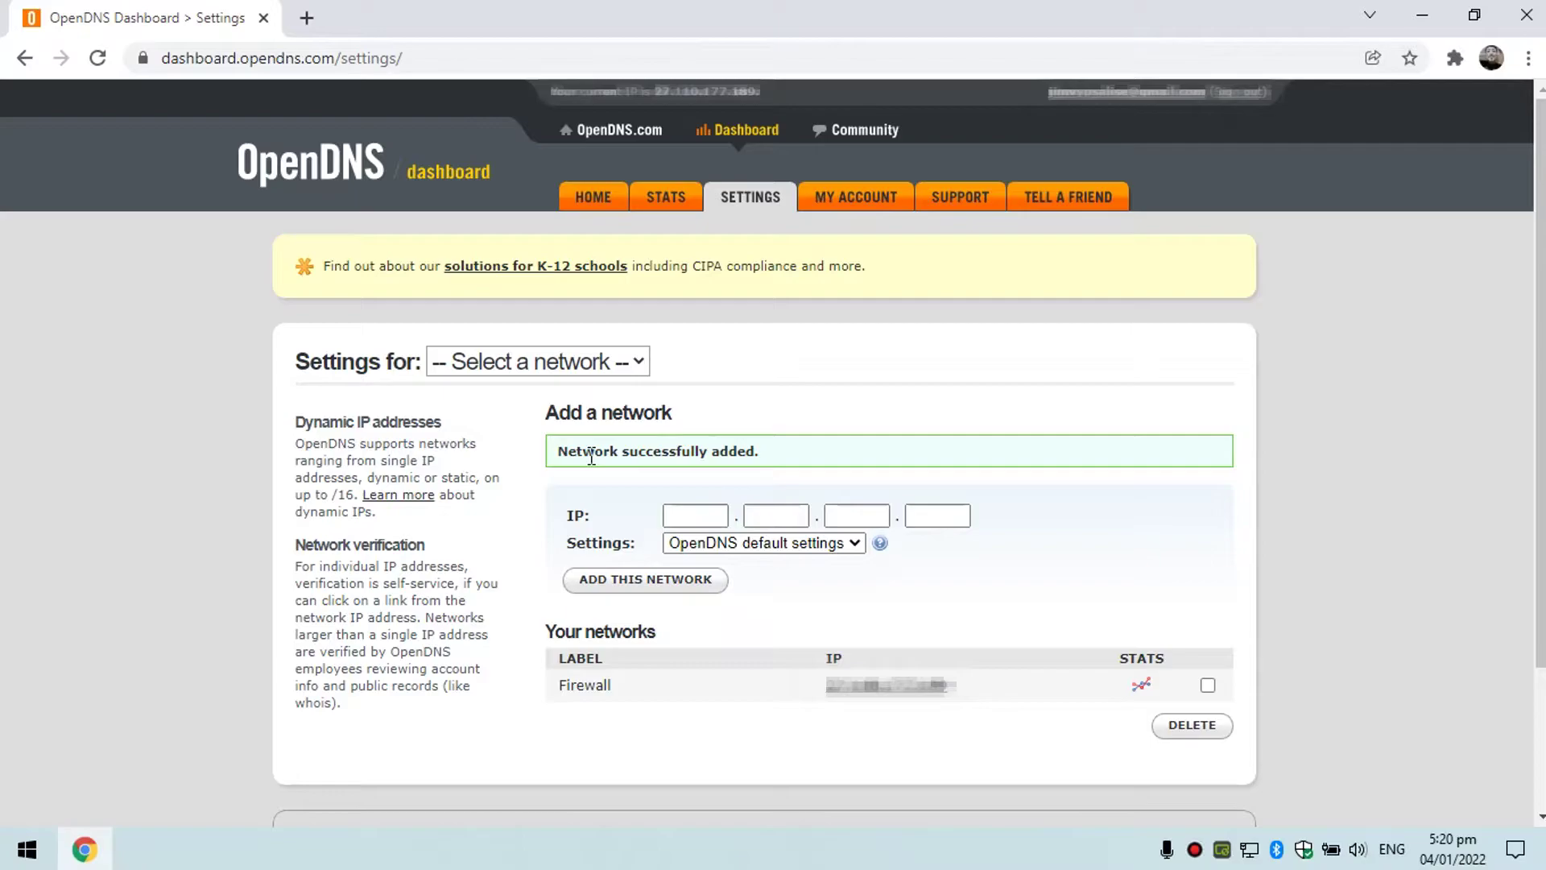
Open the web content filtering settings of the Firewall network.
scroll(1192, 451, "down", 2)
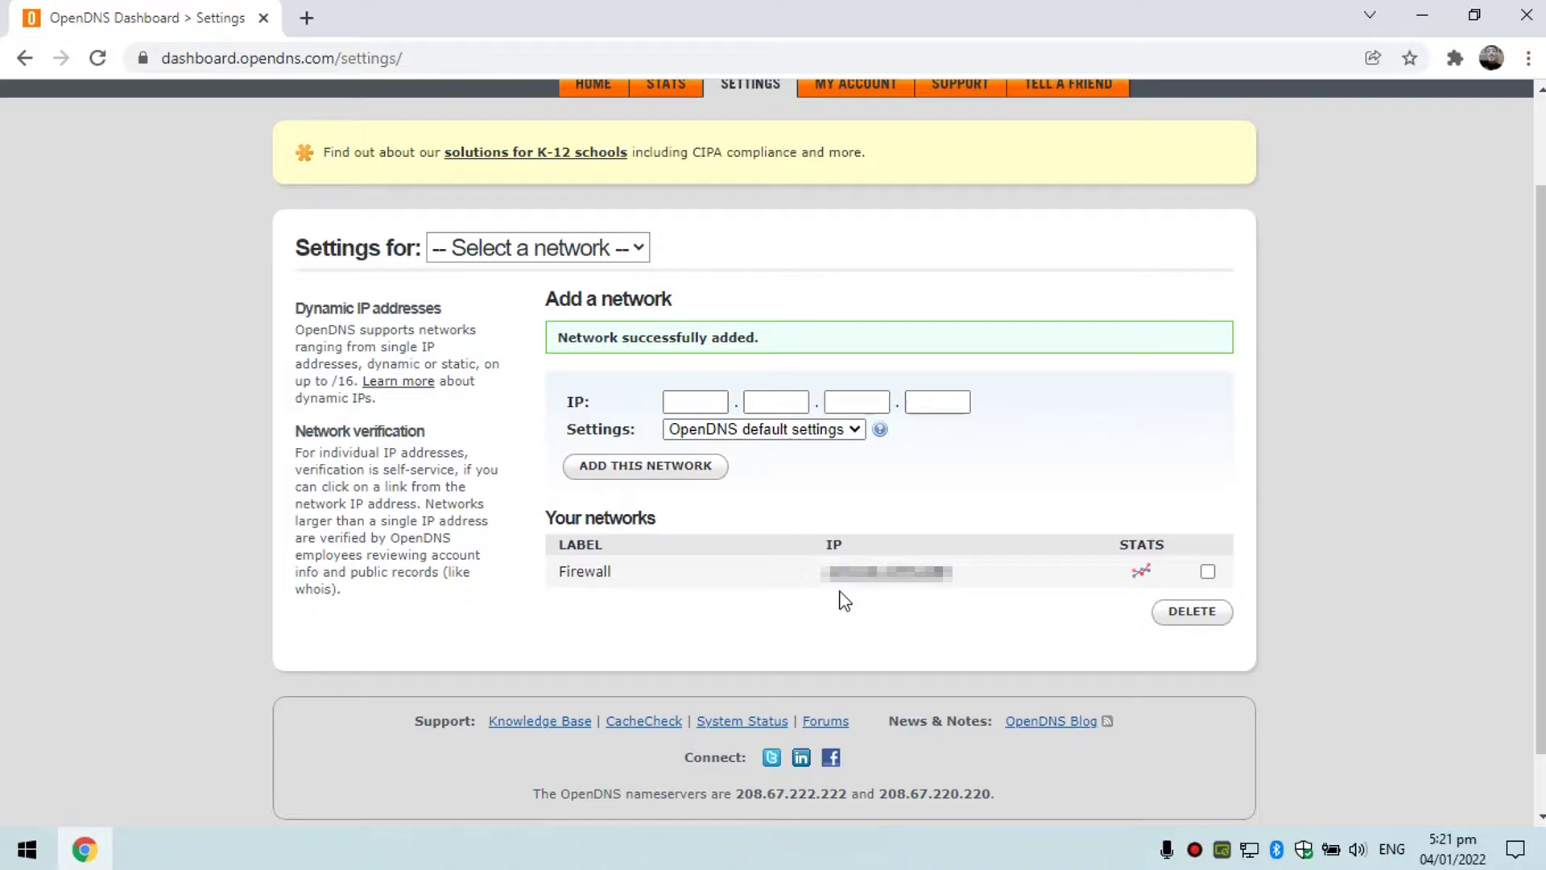
scroll(1146, 473, "up", 1)
scroll(1146, 473, "down", 1)
left_click(886, 573)
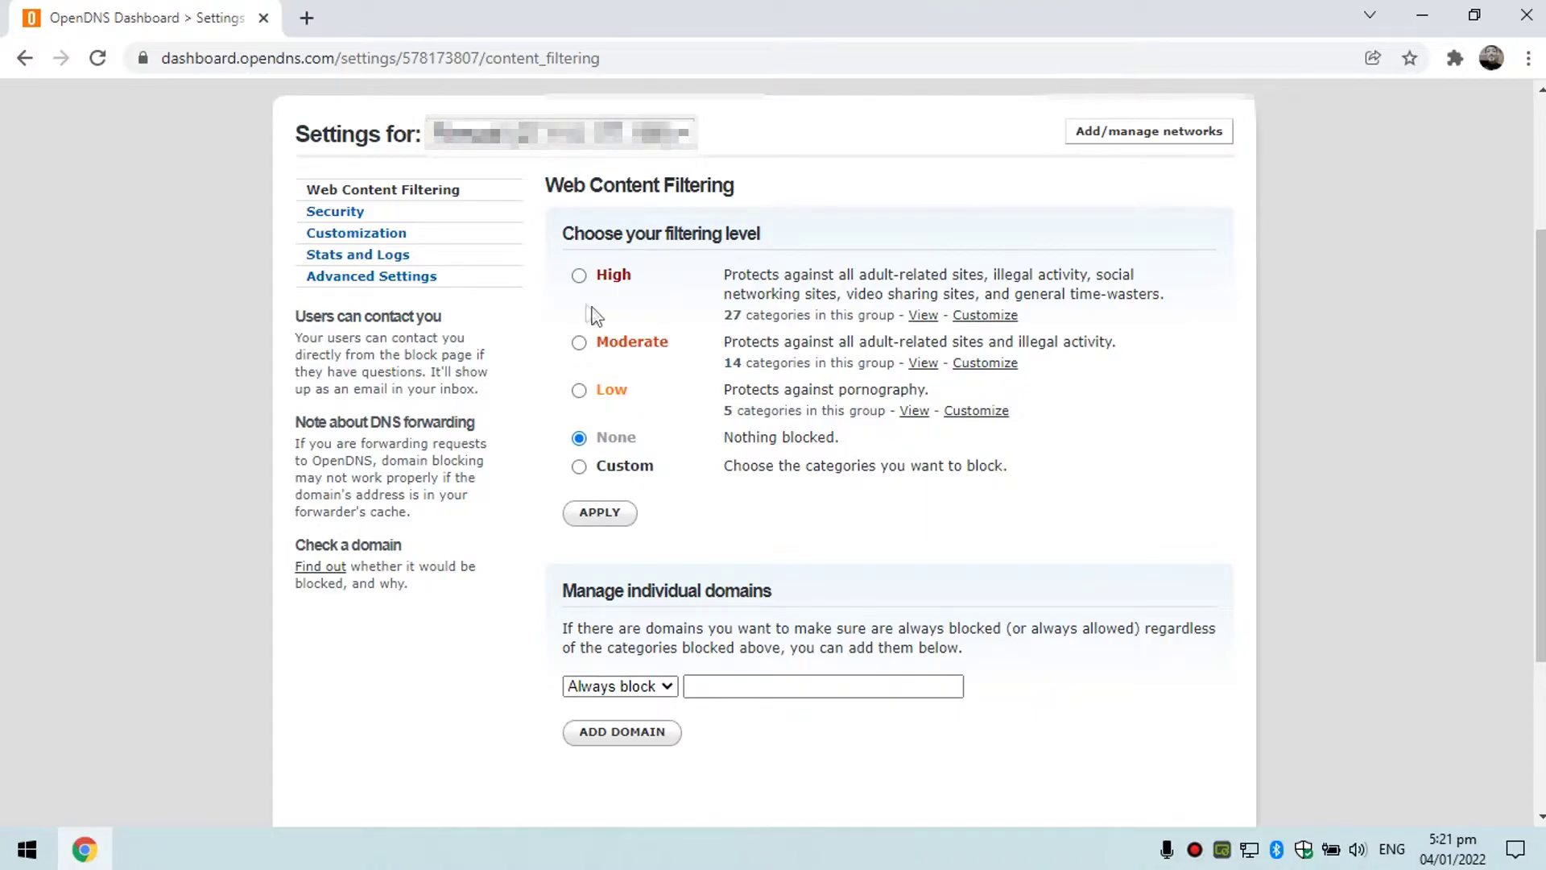
Try the High, Moderate and Low filtering levels and leave Moderate selected.
left_click(579, 278)
left_click(581, 351)
left_click(578, 393)
left_click(579, 343)
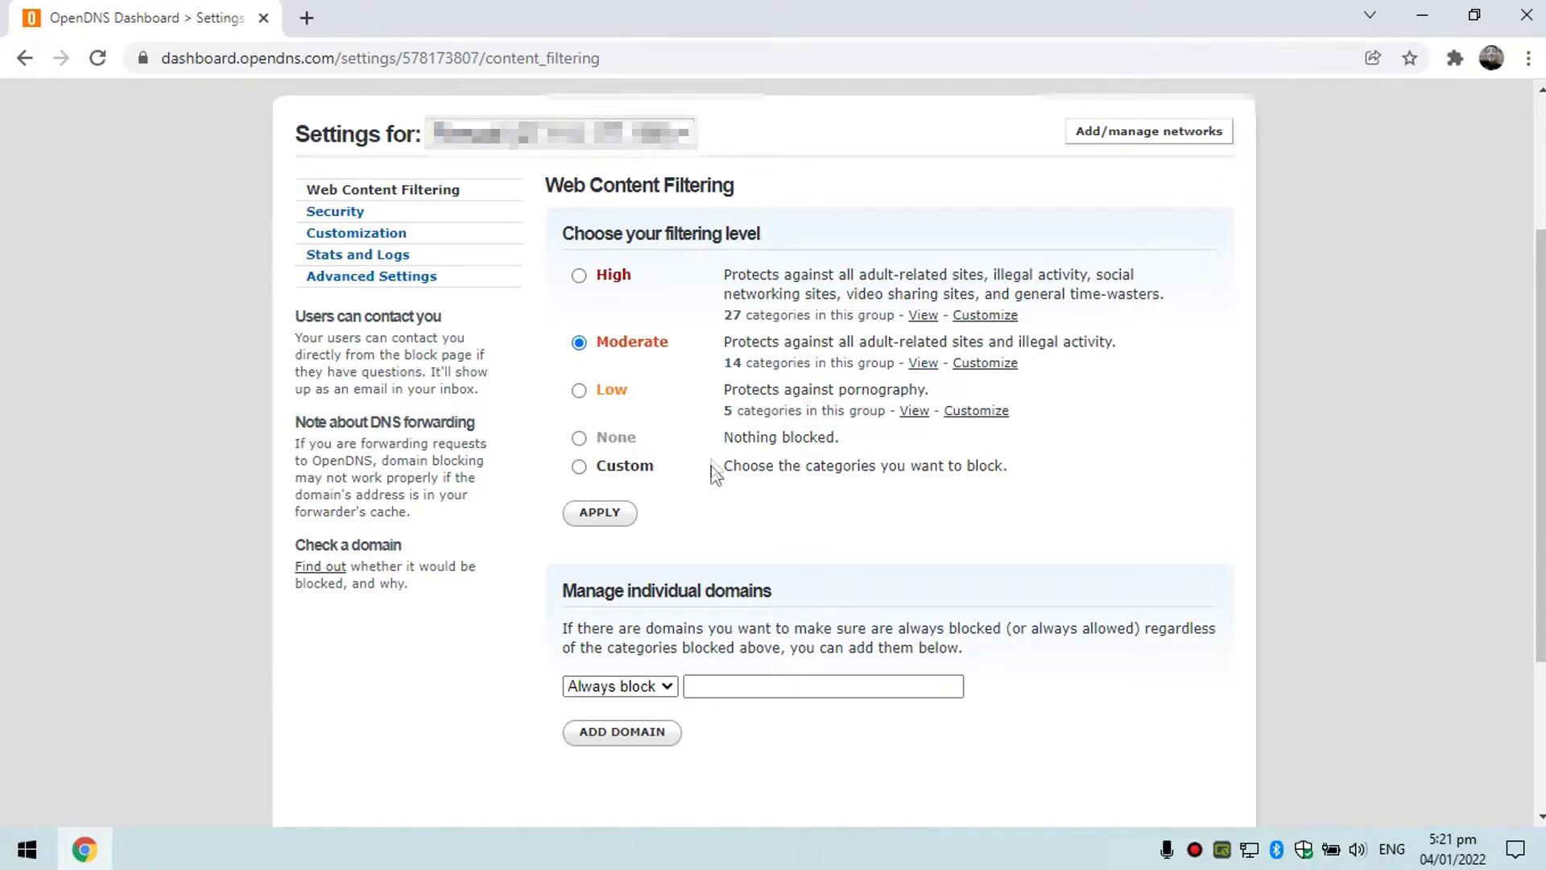
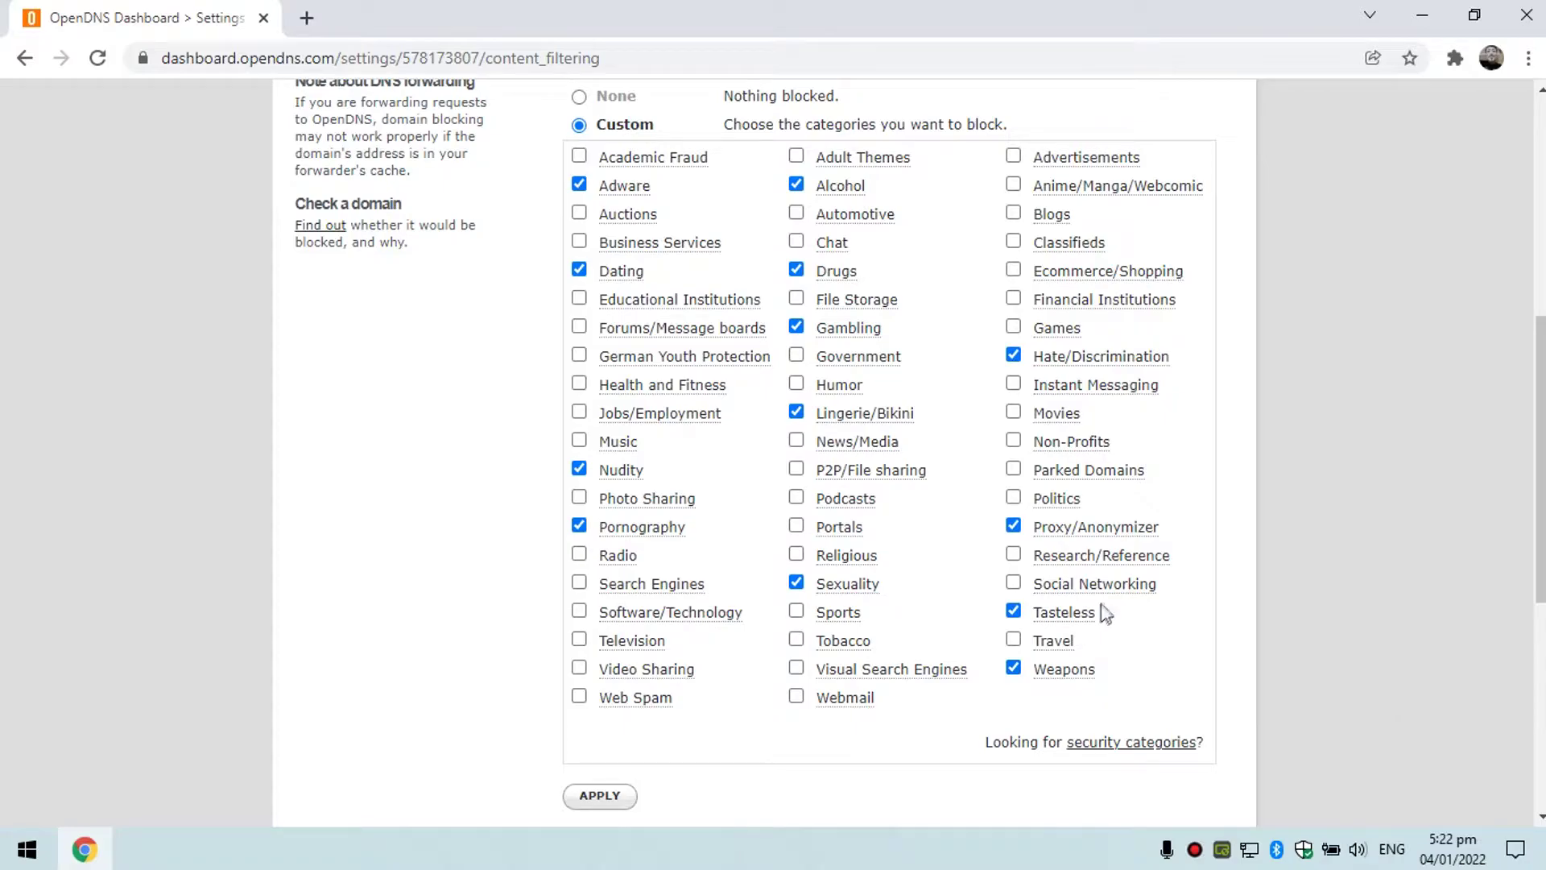
Add Web Spam, Movies, Games and Software/Technology to the blocked categories of the Custom filtering level.
left_click(581, 698)
left_click(1014, 413)
left_click(1014, 326)
mouse_move(1059, 357)
left_click(579, 611)
Review the custom blocking categories and their descriptions, the filtering levels and the individual domain controls.
mouse_move(1088, 452)
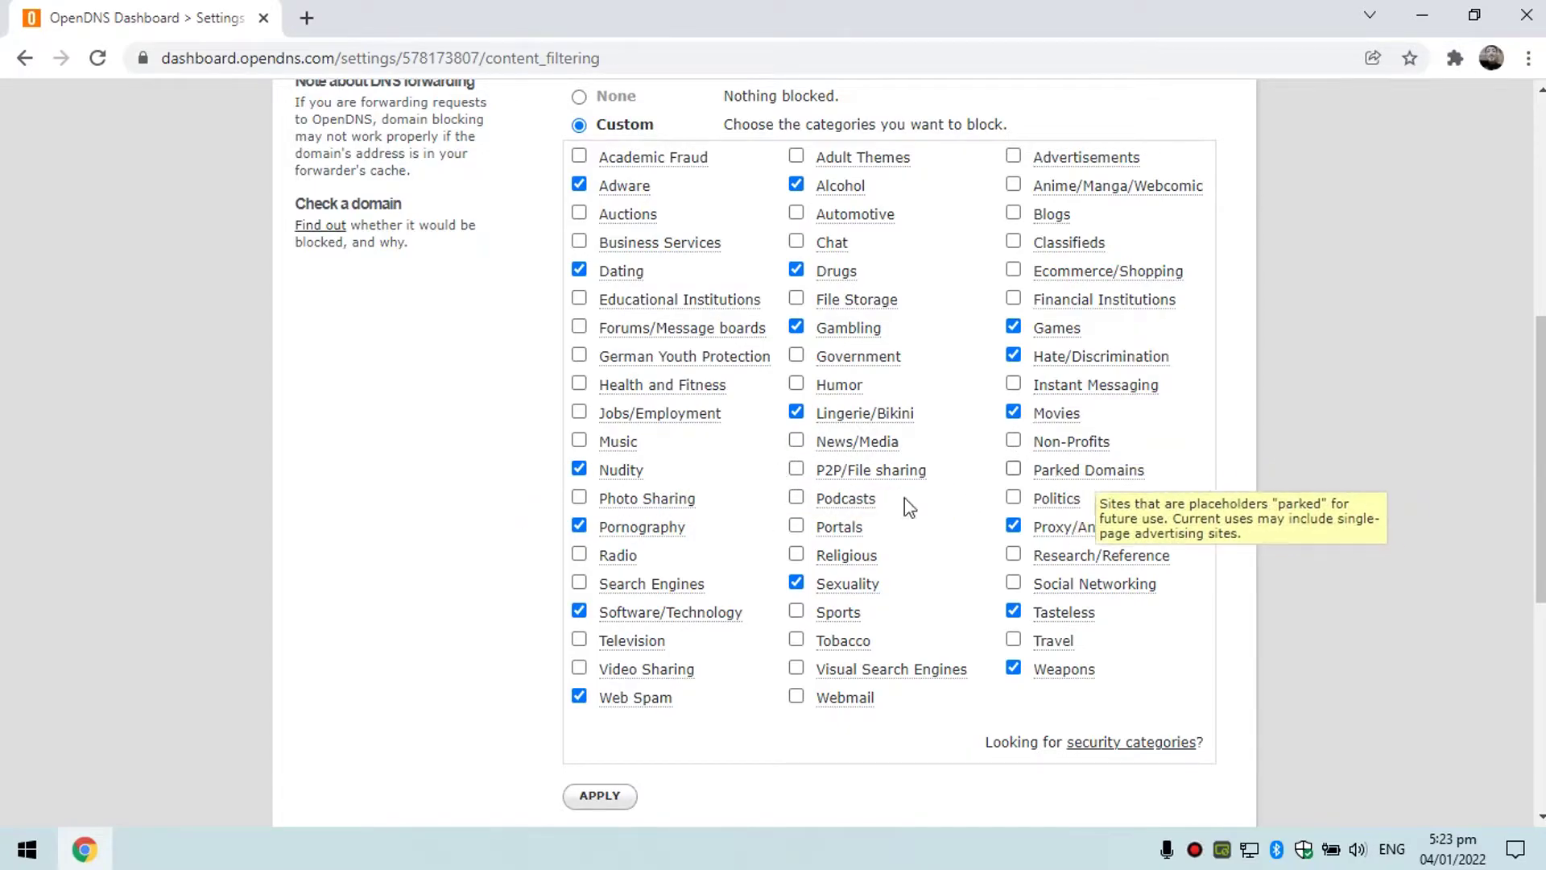
mouse_move(858, 511)
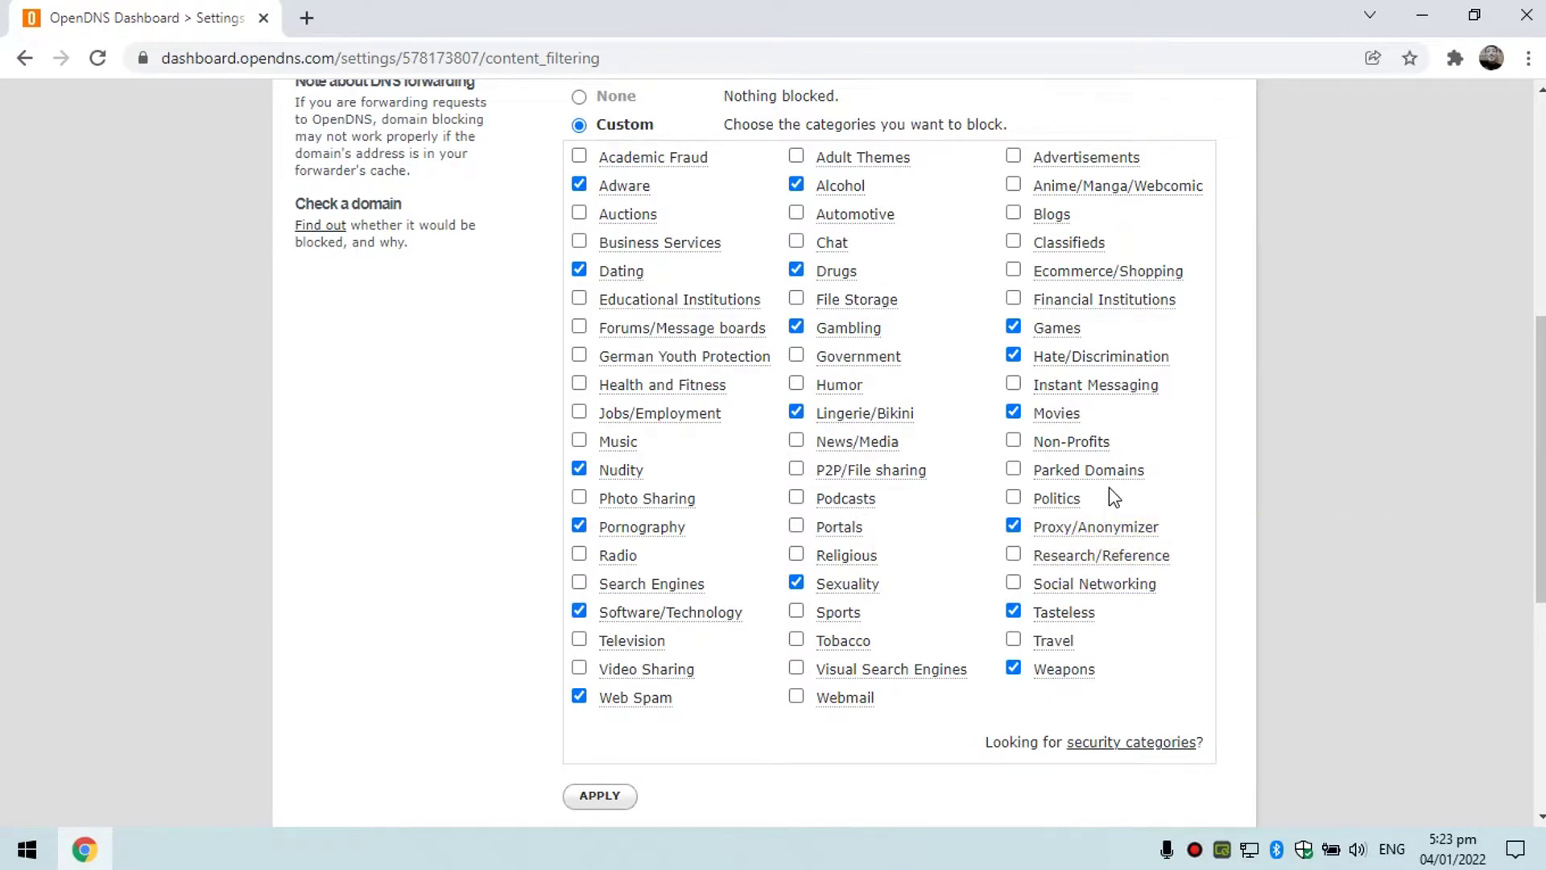
scroll(967, 475, "up", 1)
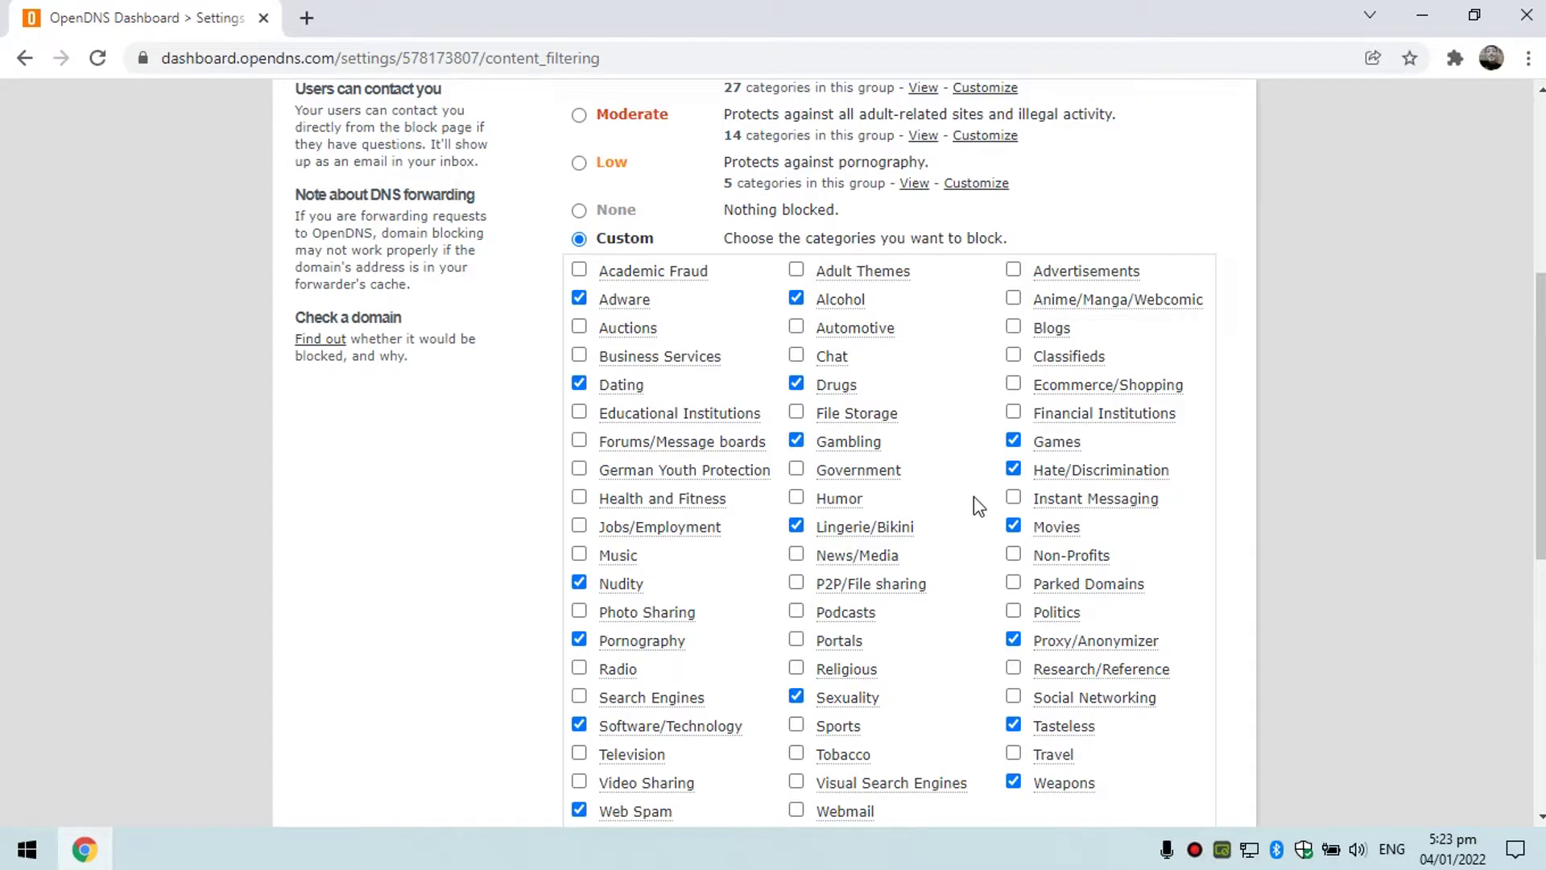
scroll(967, 496, "up", 1)
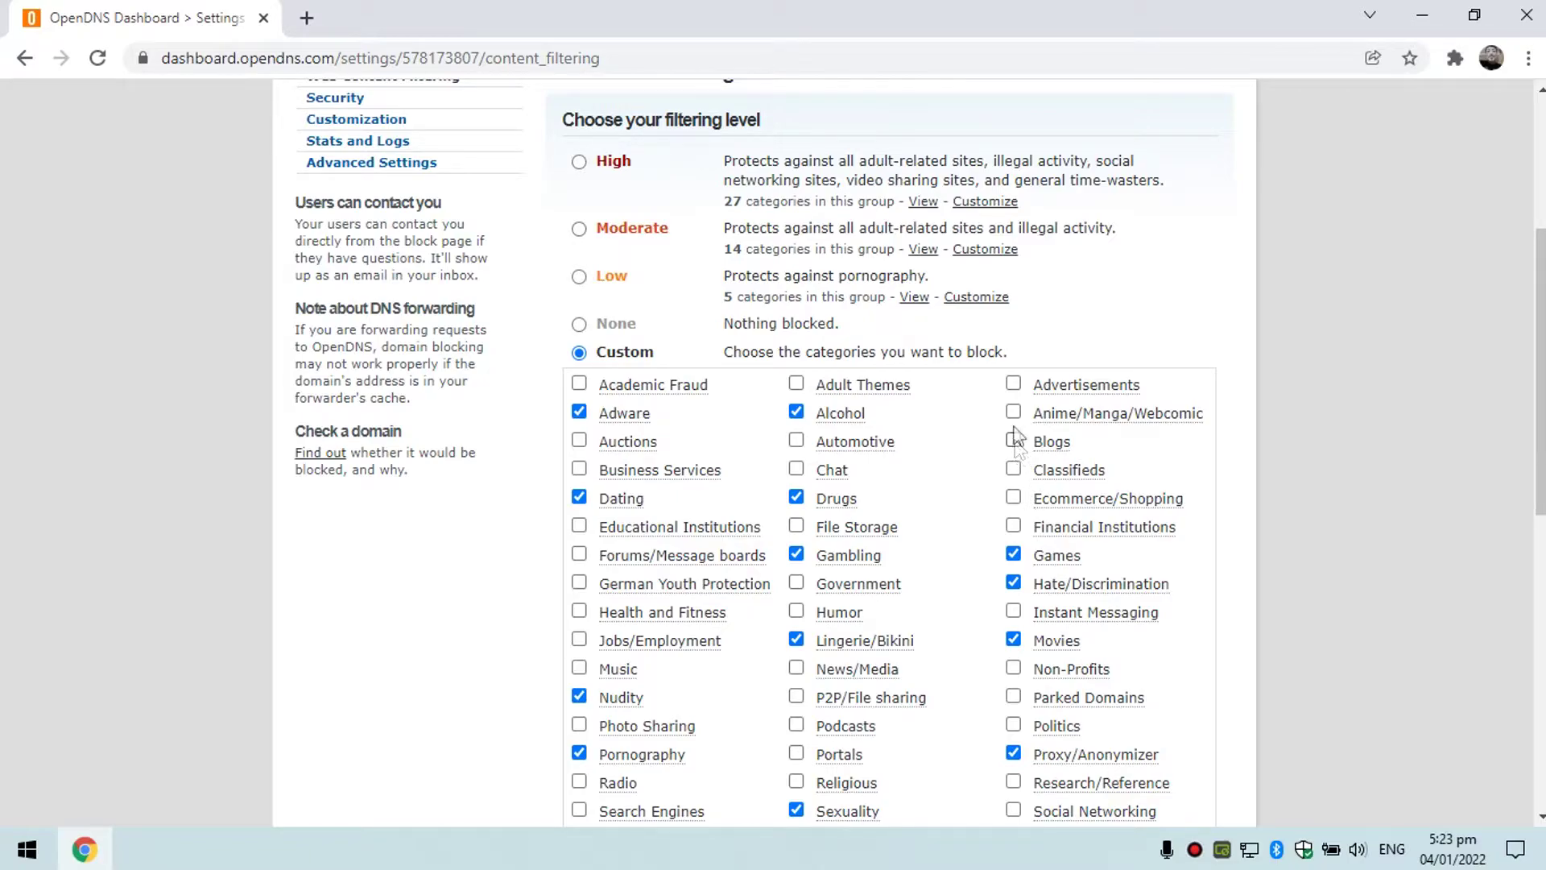
scroll(1011, 423, "down", 4)
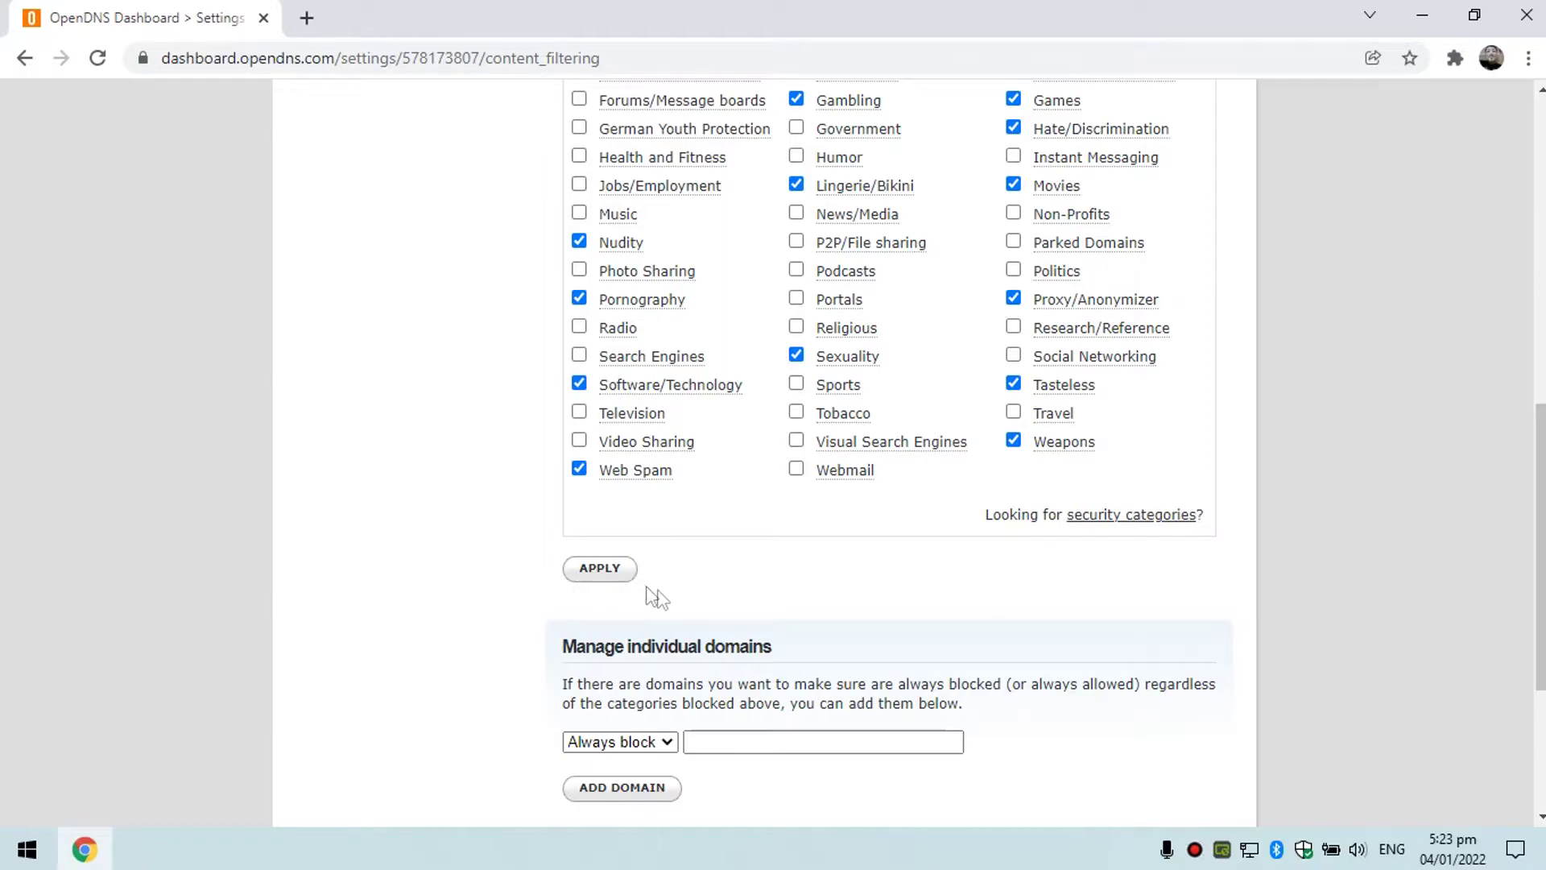
scroll(754, 611, "down", 2)
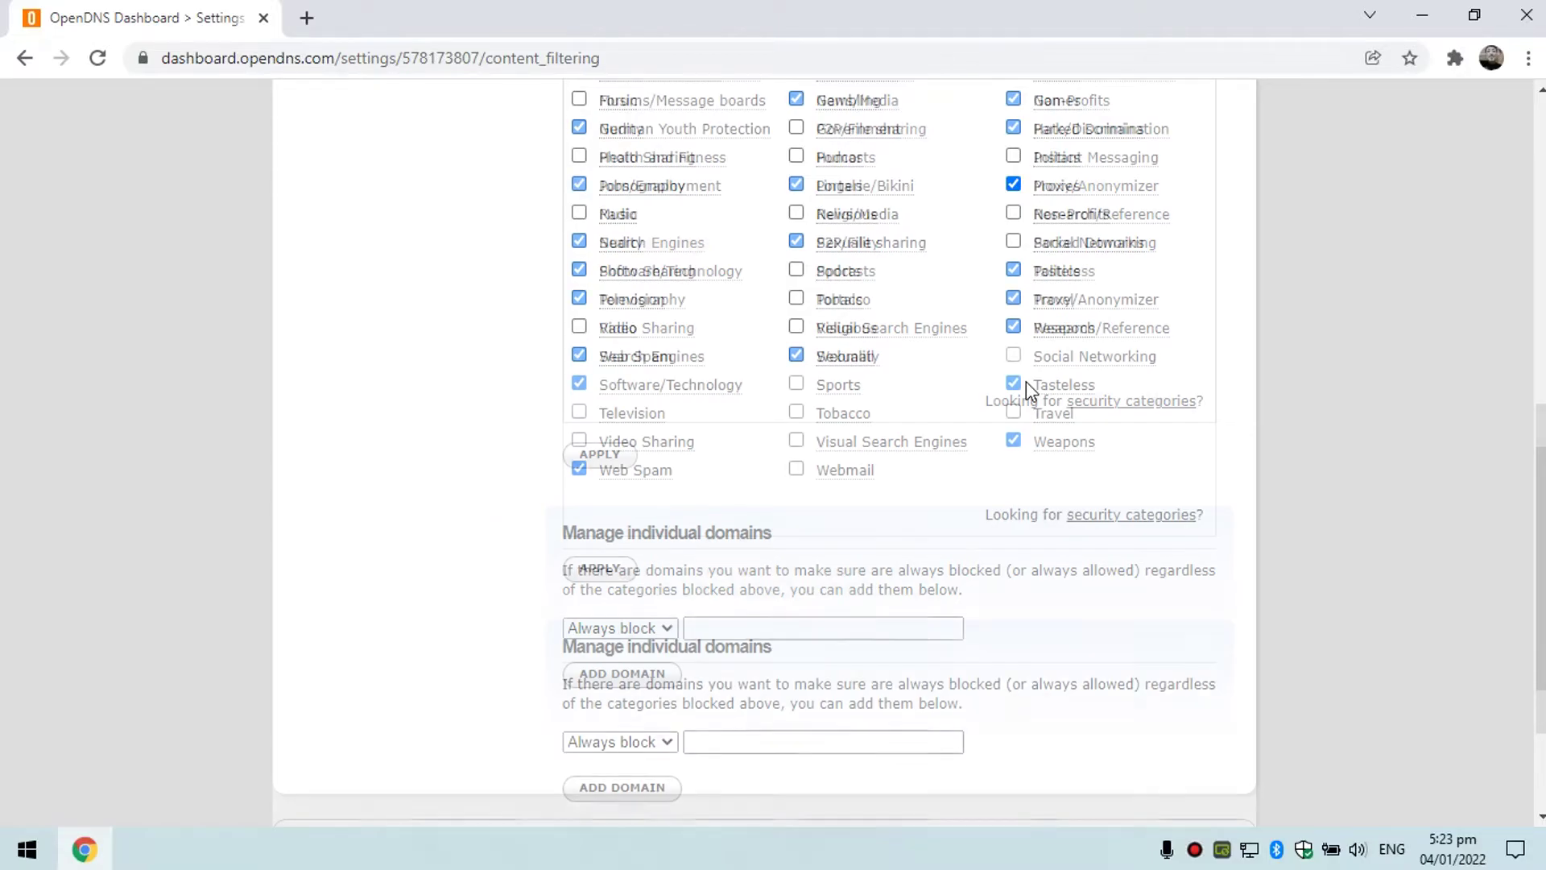
scroll(1026, 380, "up", 5)
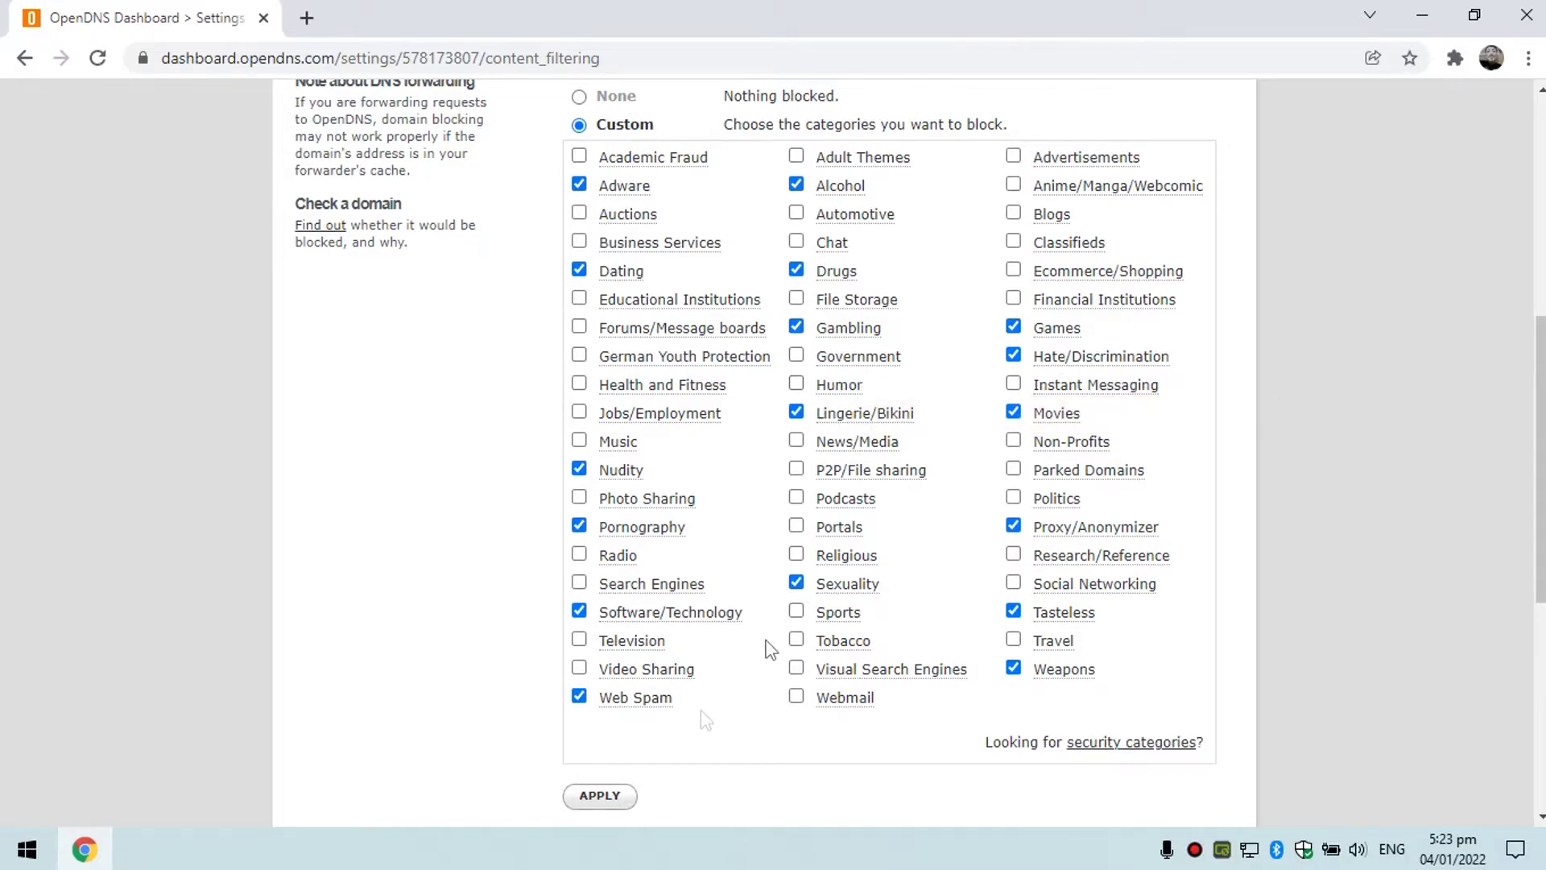
scroll(645, 677, "down", 3)
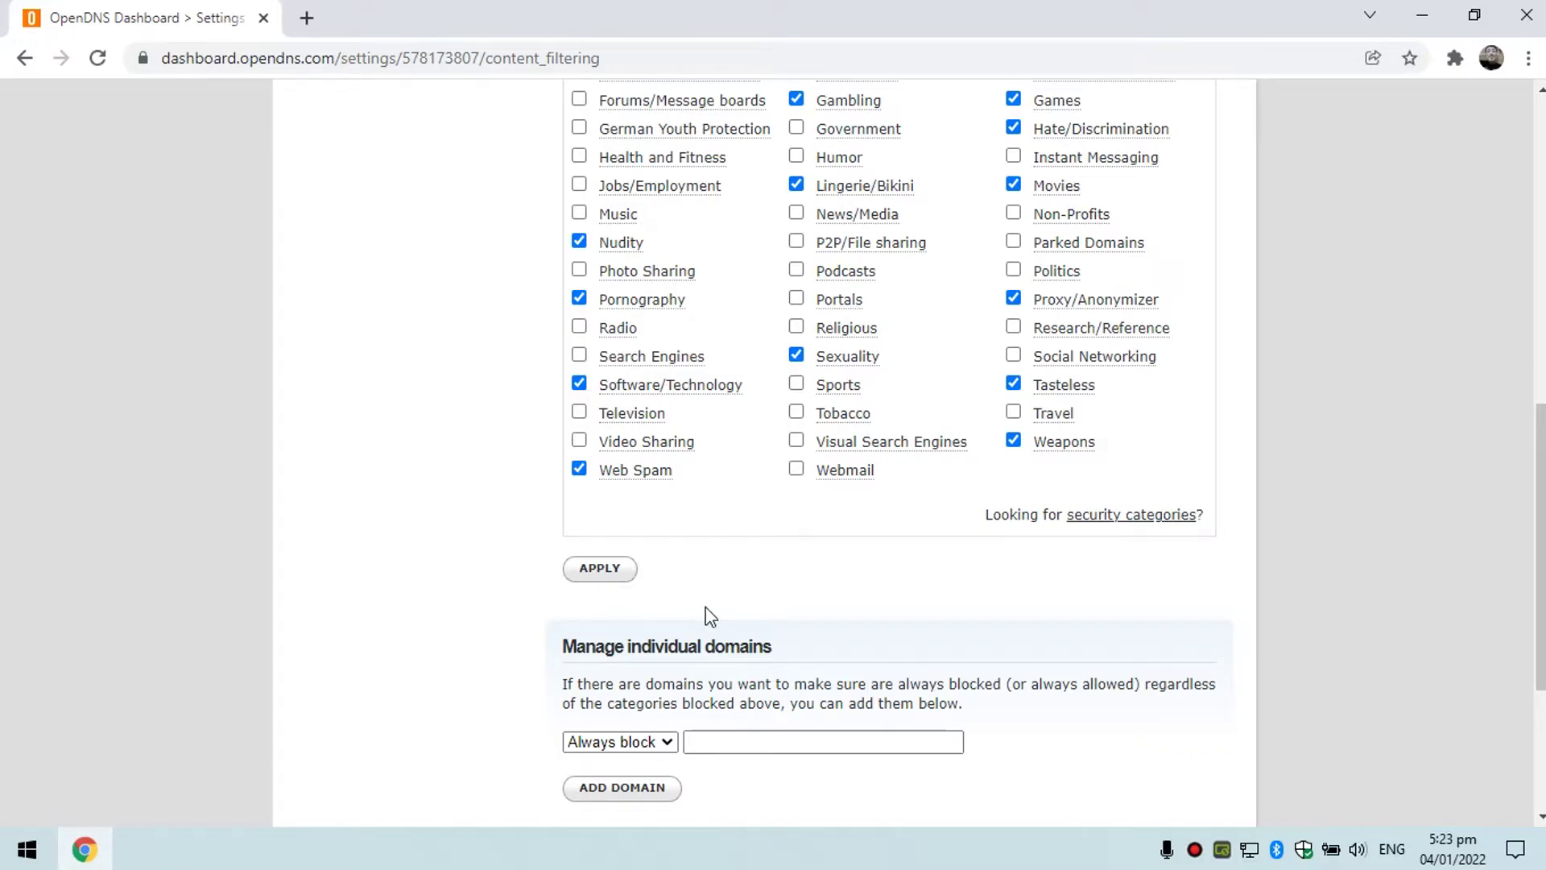
scroll(735, 587, "up", 7)
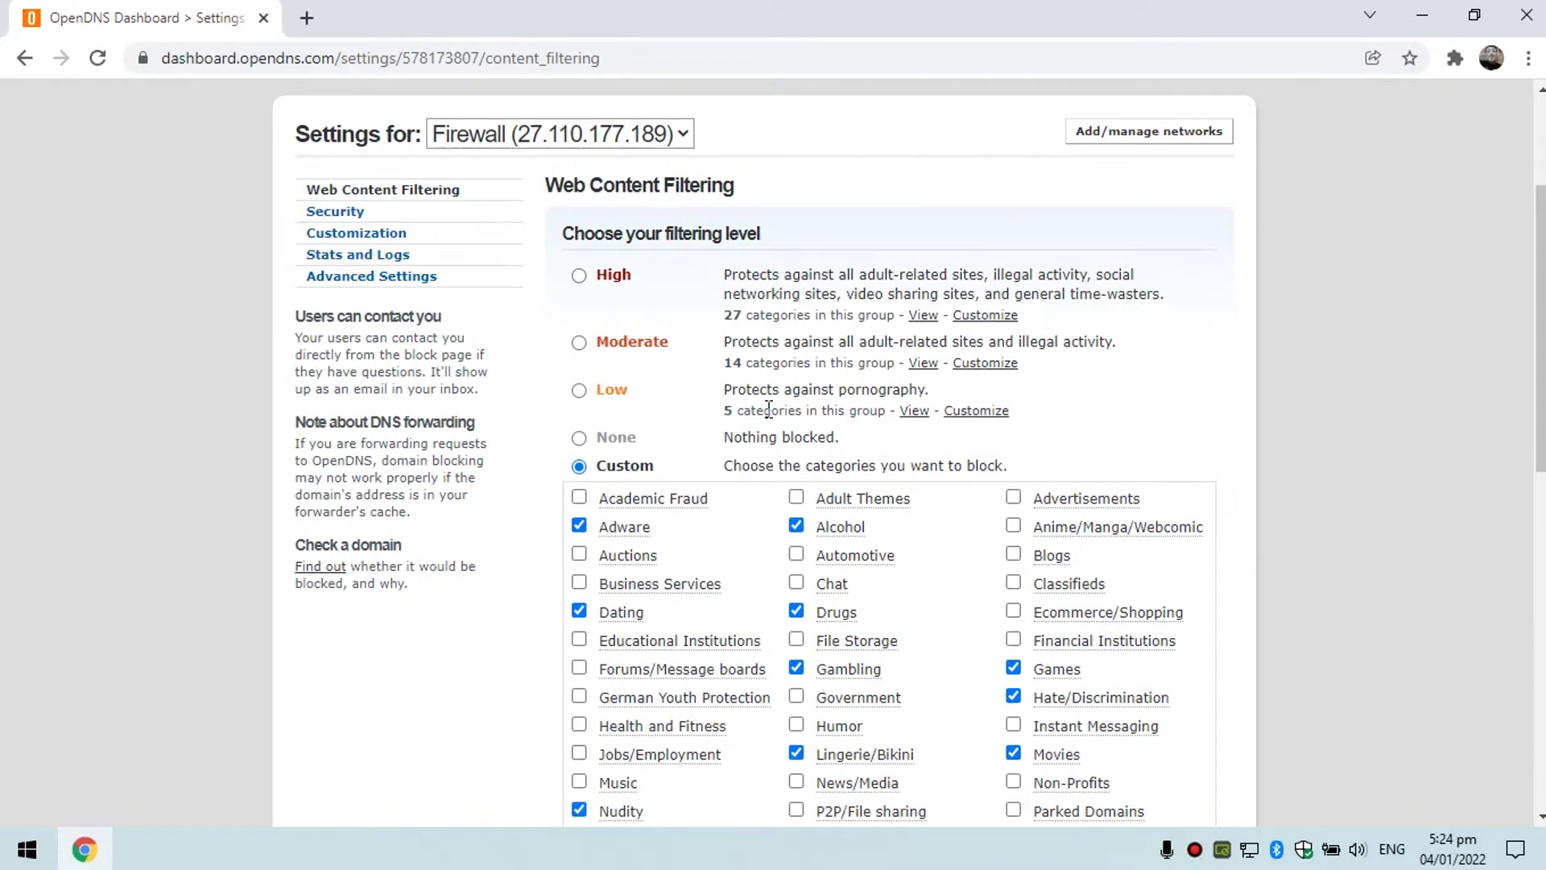
scroll(769, 410, "down", 8)
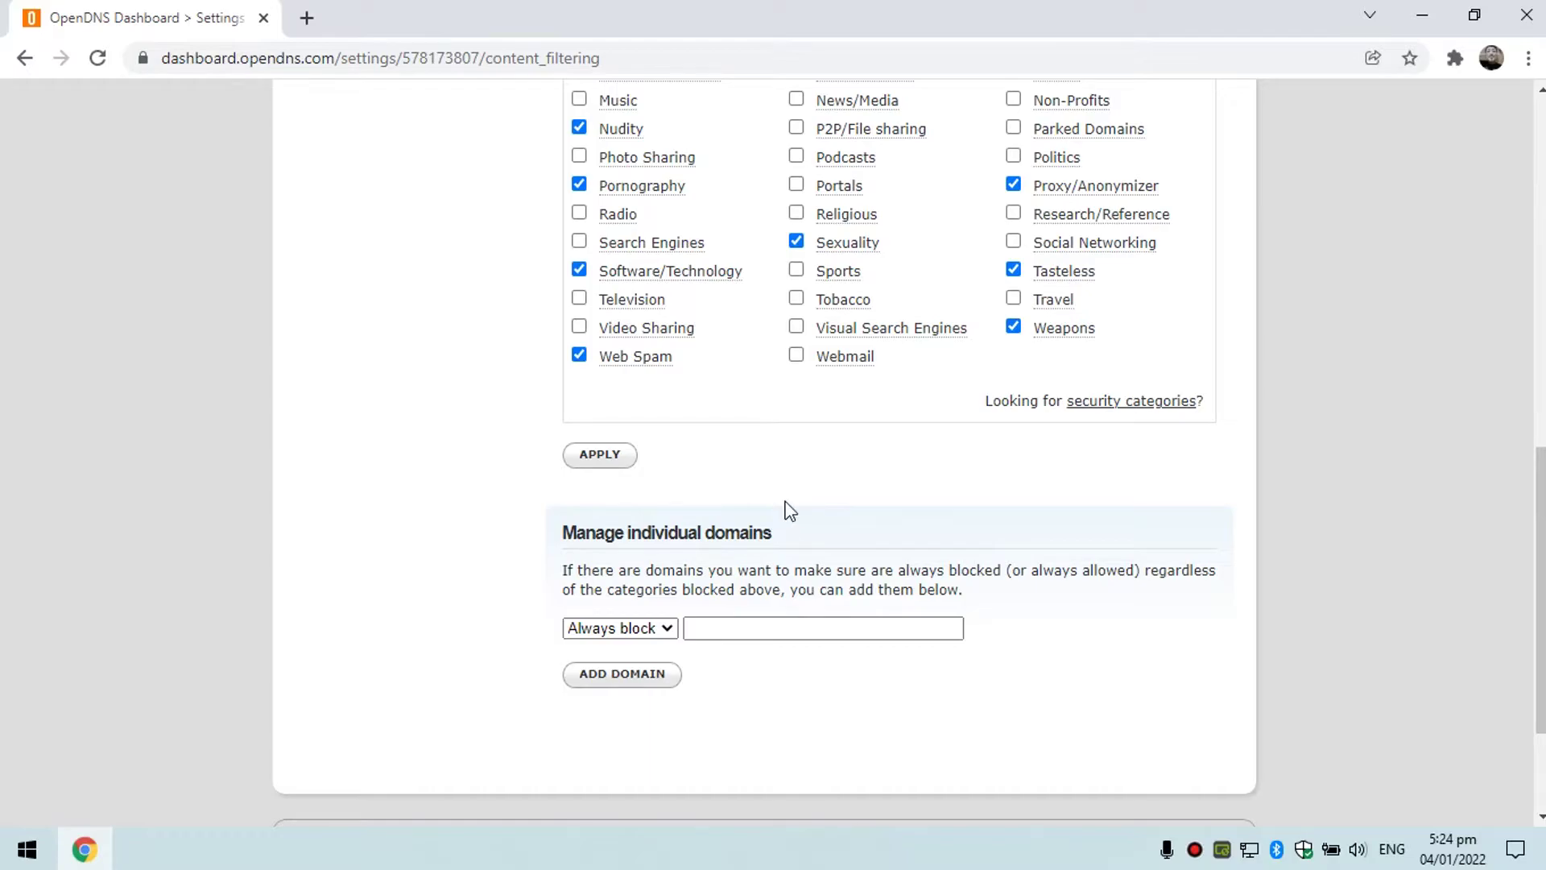
Set the individual domain rule to Always block and ready its domain field for entry.
scroll(787, 506, "down", 2)
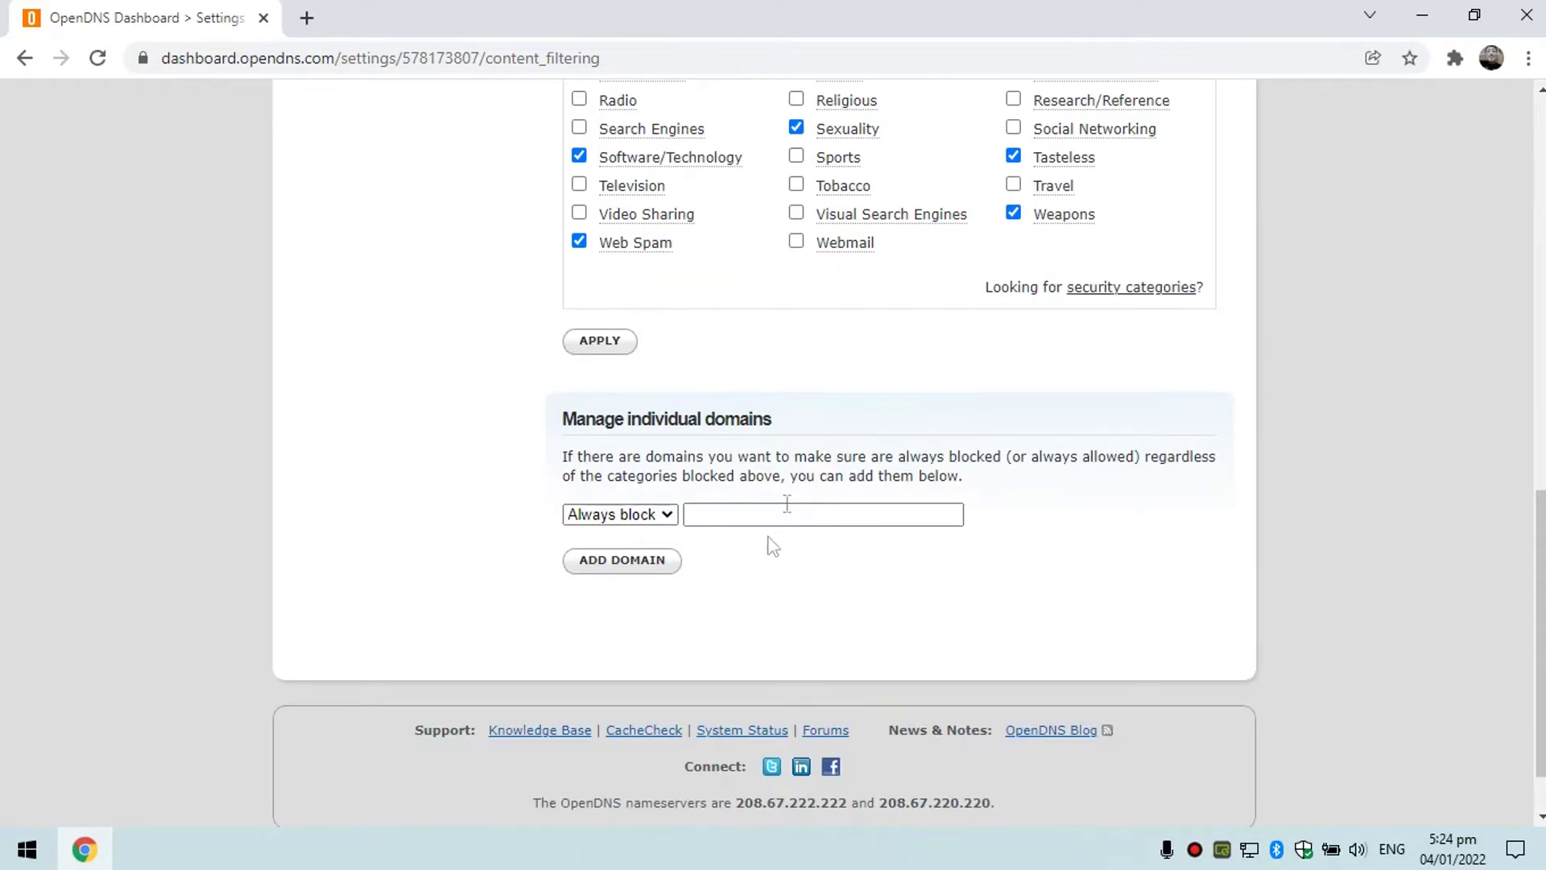
left_click(668, 518)
left_click(668, 518)
left_click(669, 519)
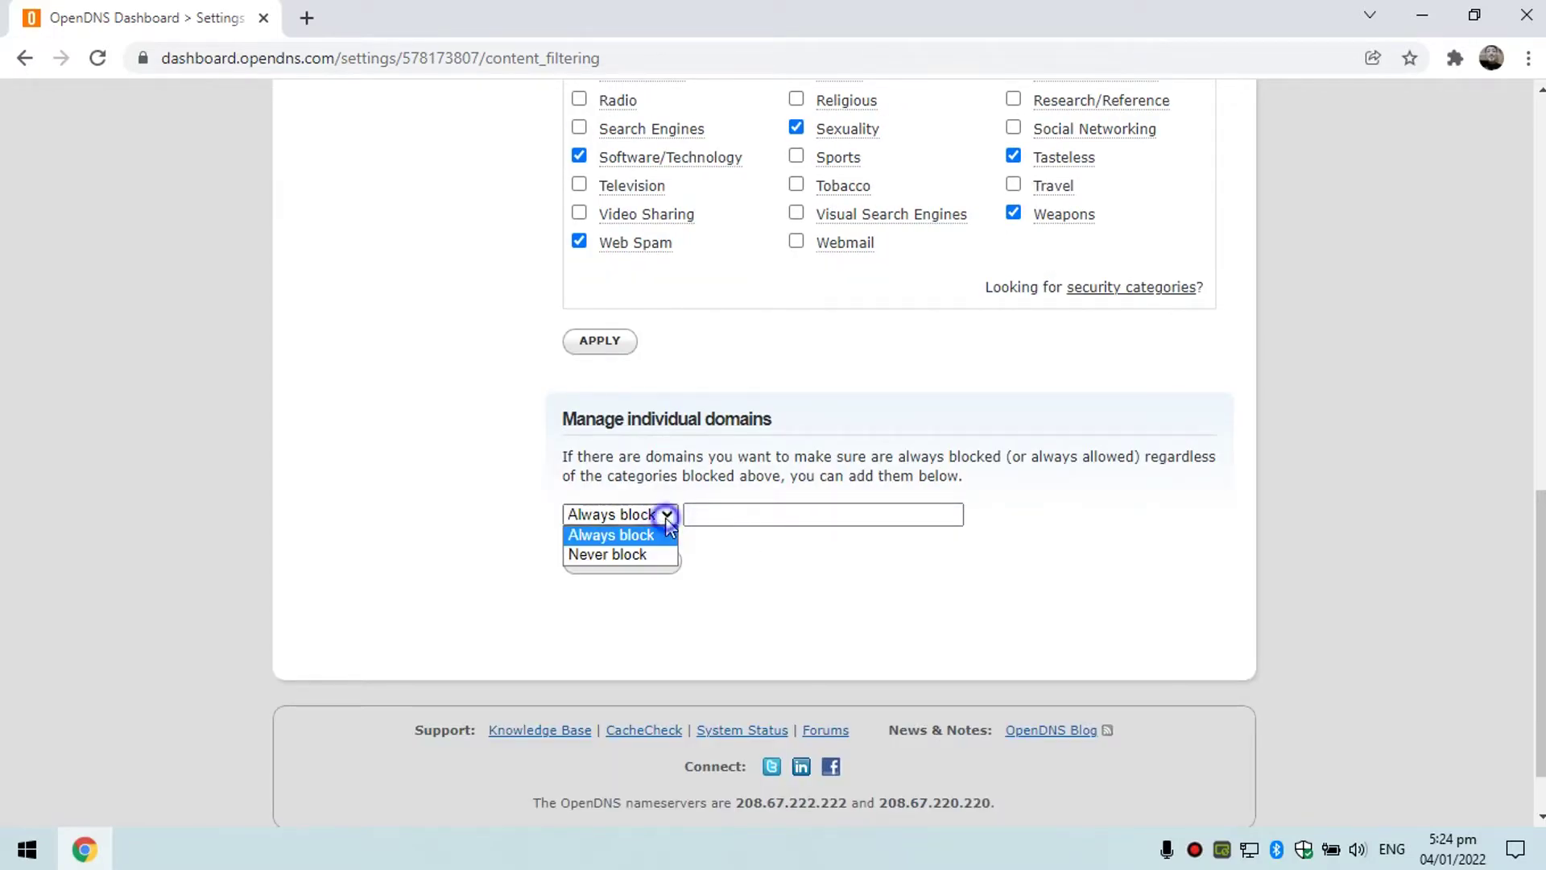
left_click(666, 534)
left_click(741, 517)
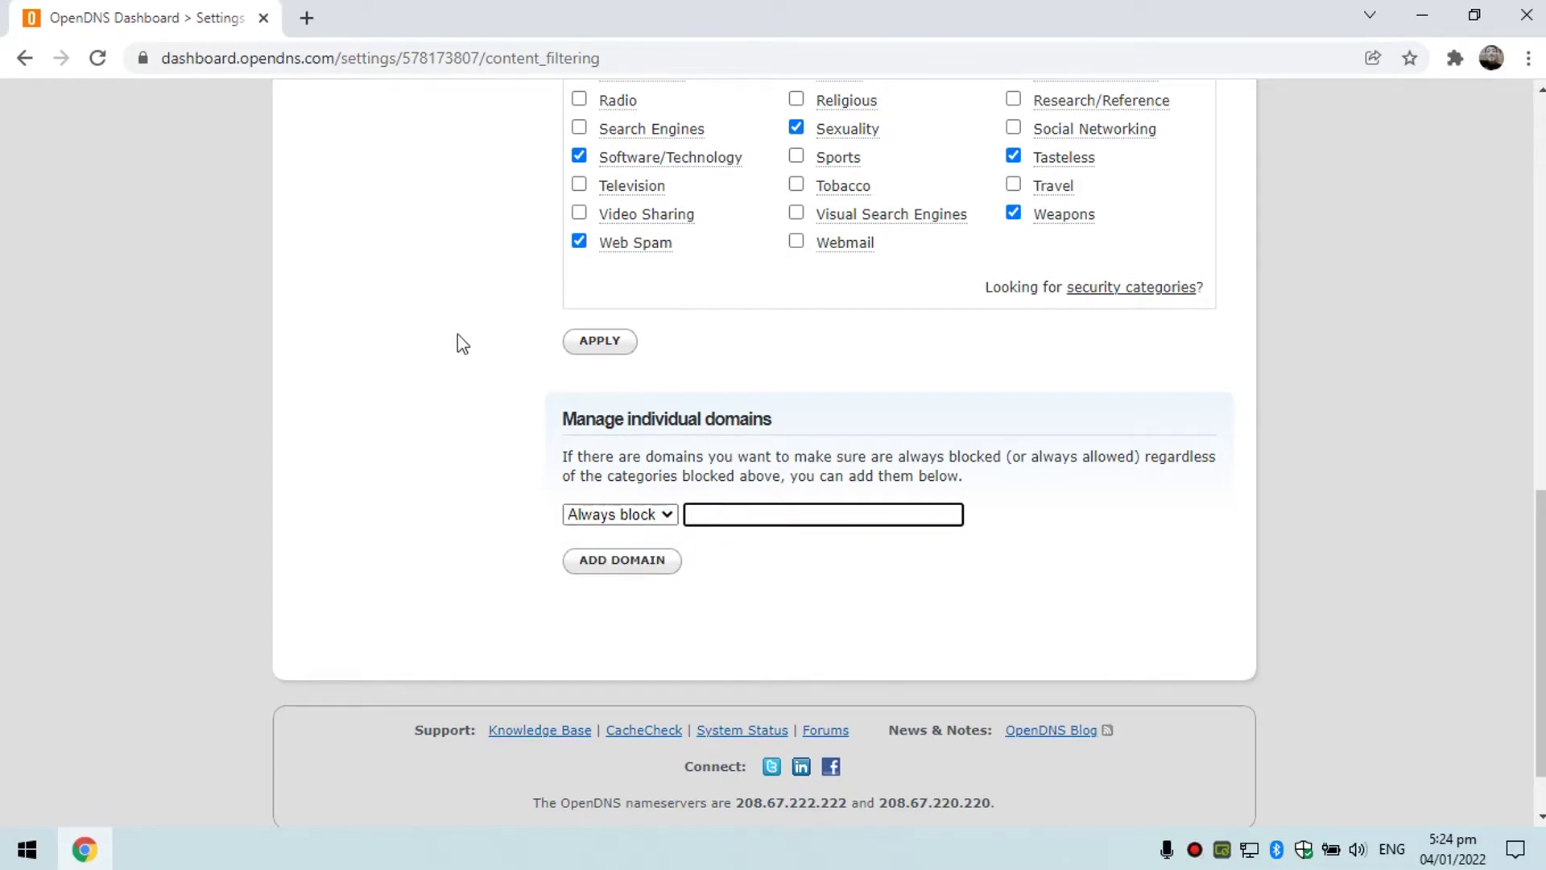
Open youtube.com in a new browser tab.
left_click(306, 18)
left_click(483, 60)
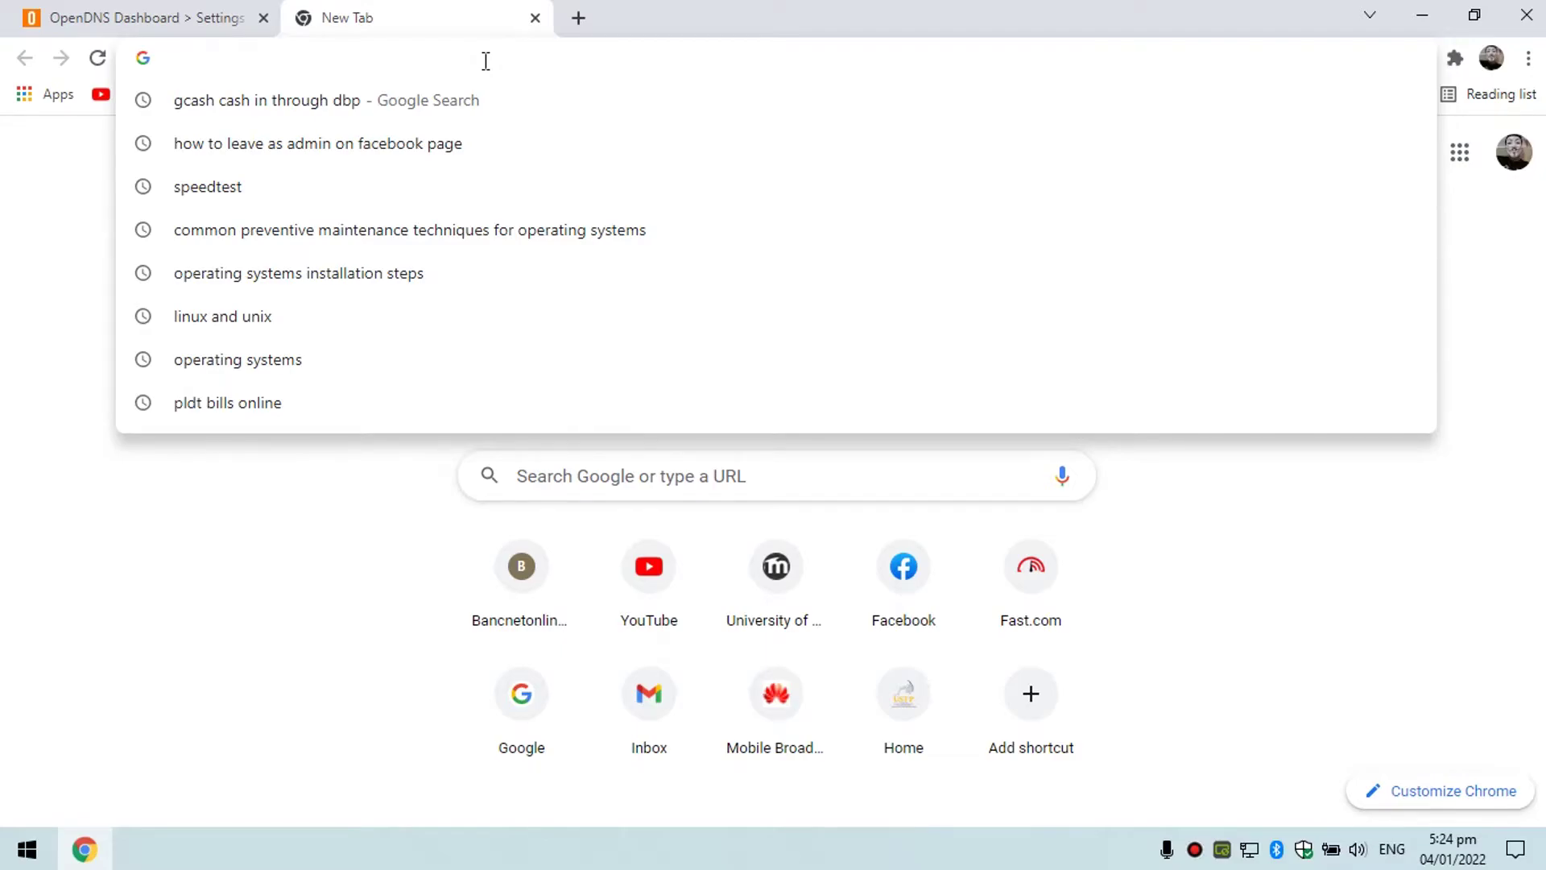
type("your")
key("BackSpace")
type("t")
key("Return")
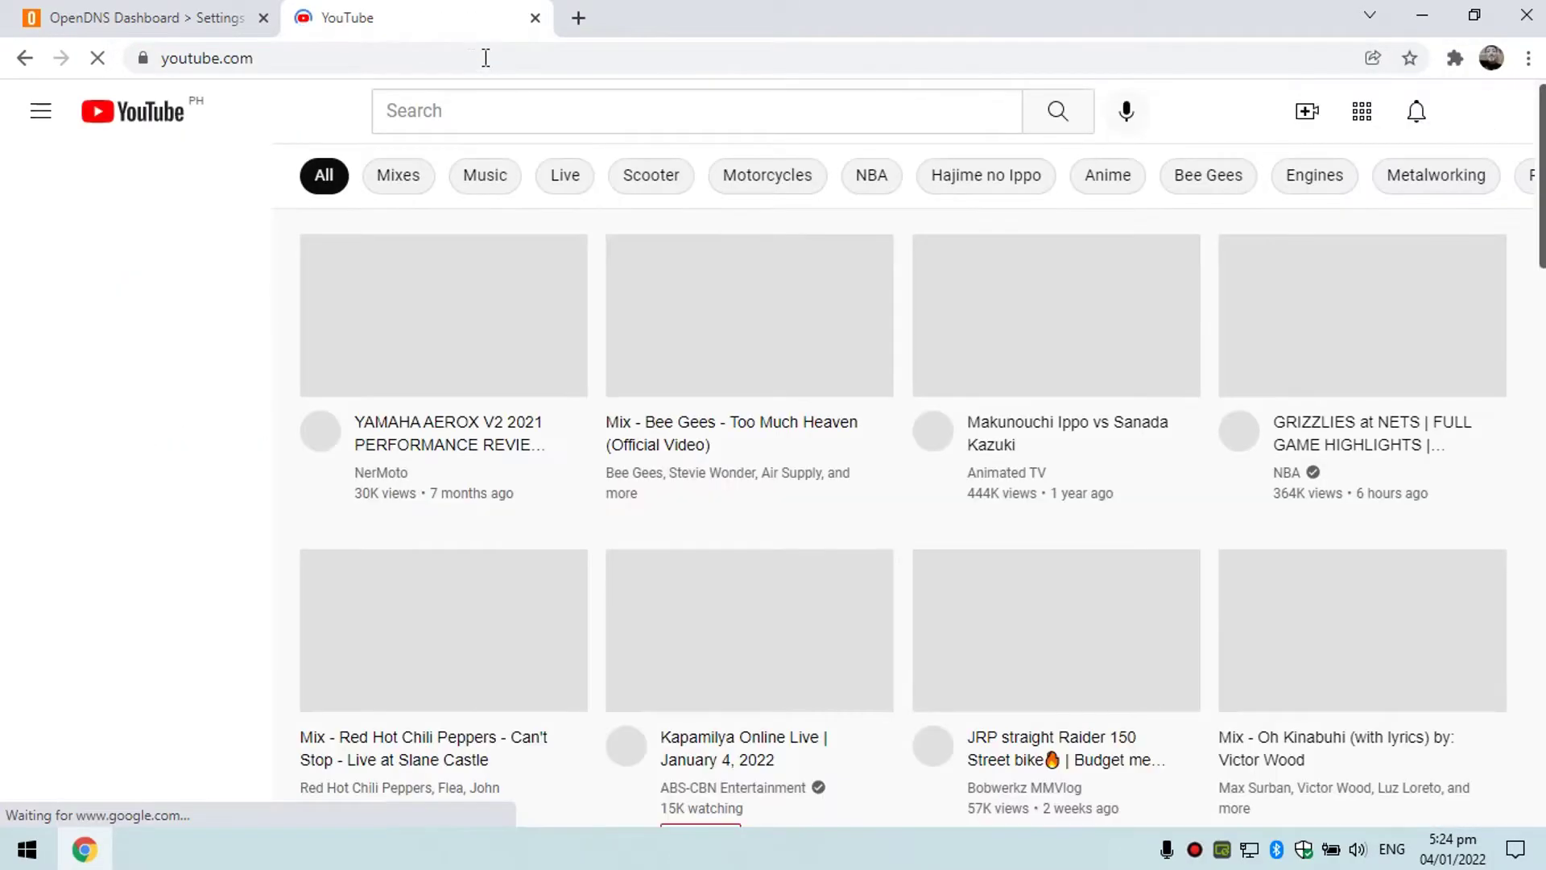
left_click(441, 56)
key("ctrl+c")
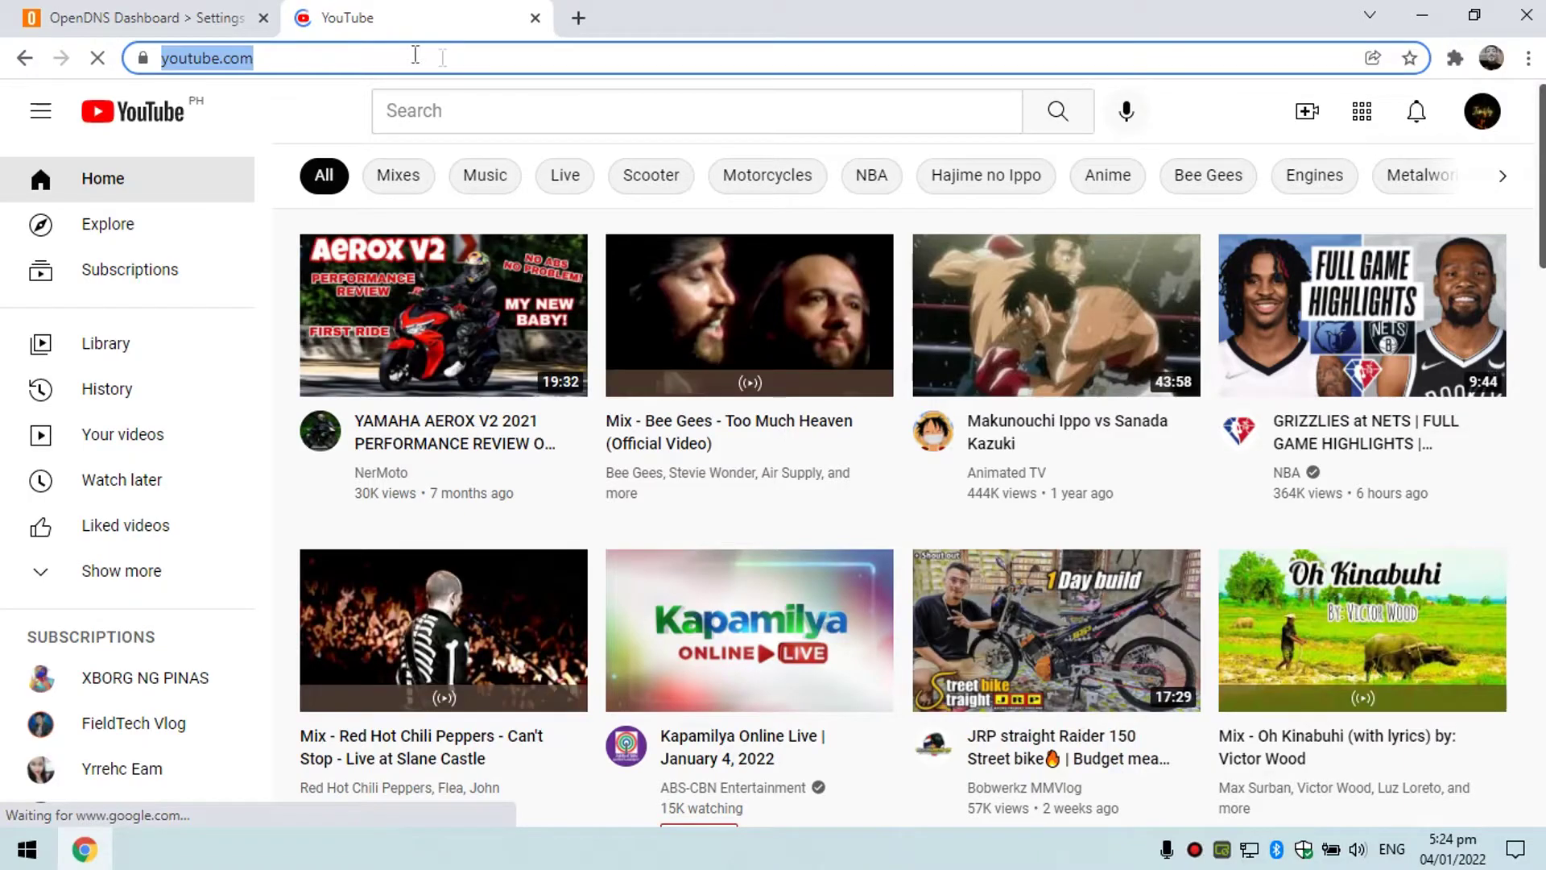
left_click(173, 10)
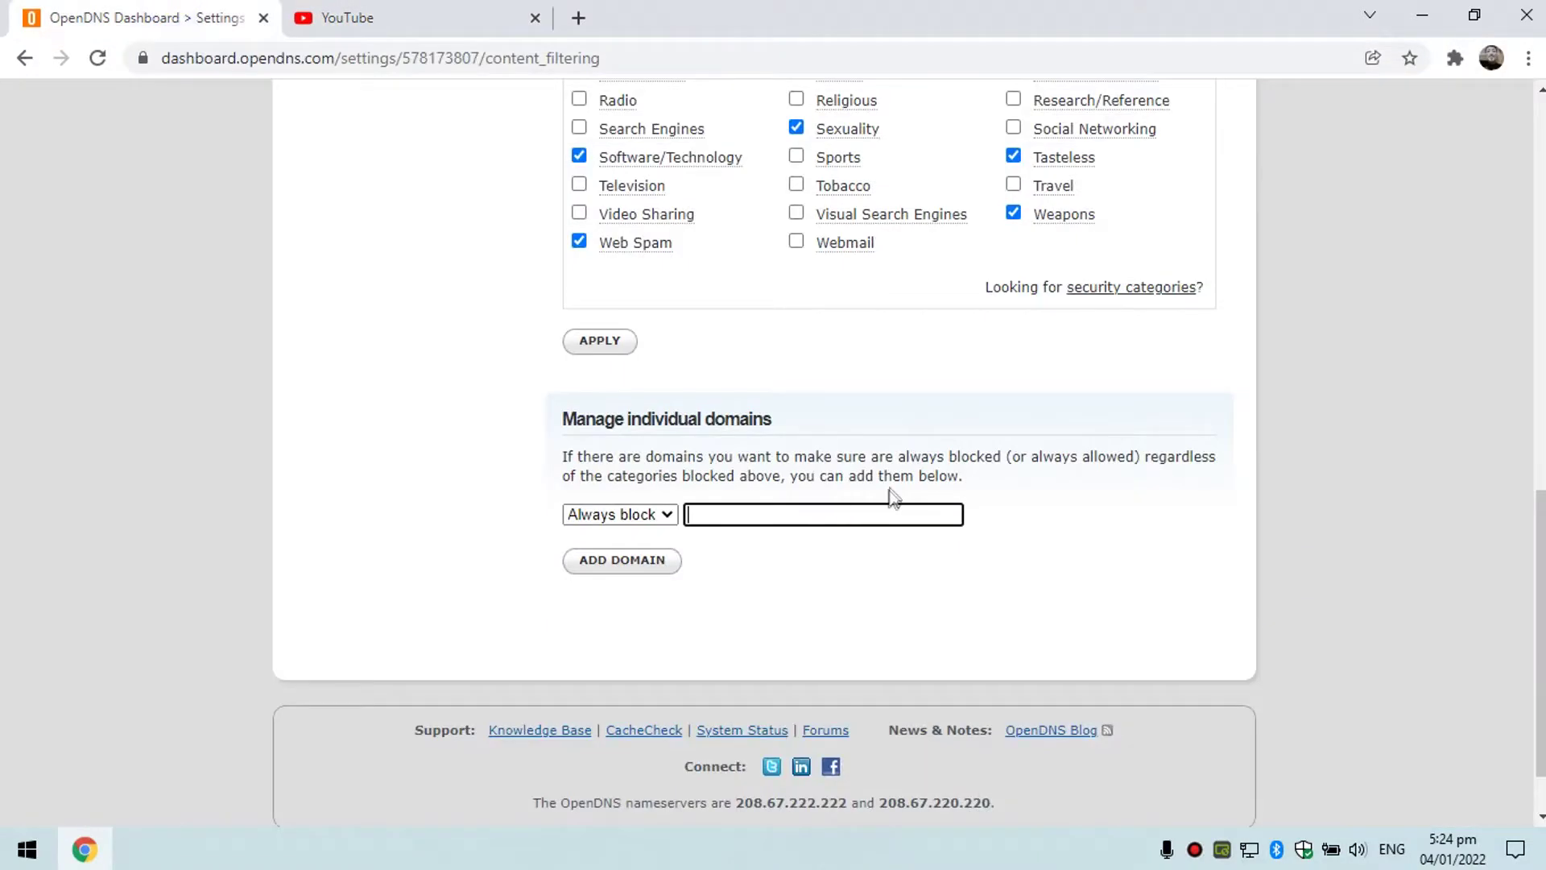
left_click(773, 516)
key("ctrl+v")
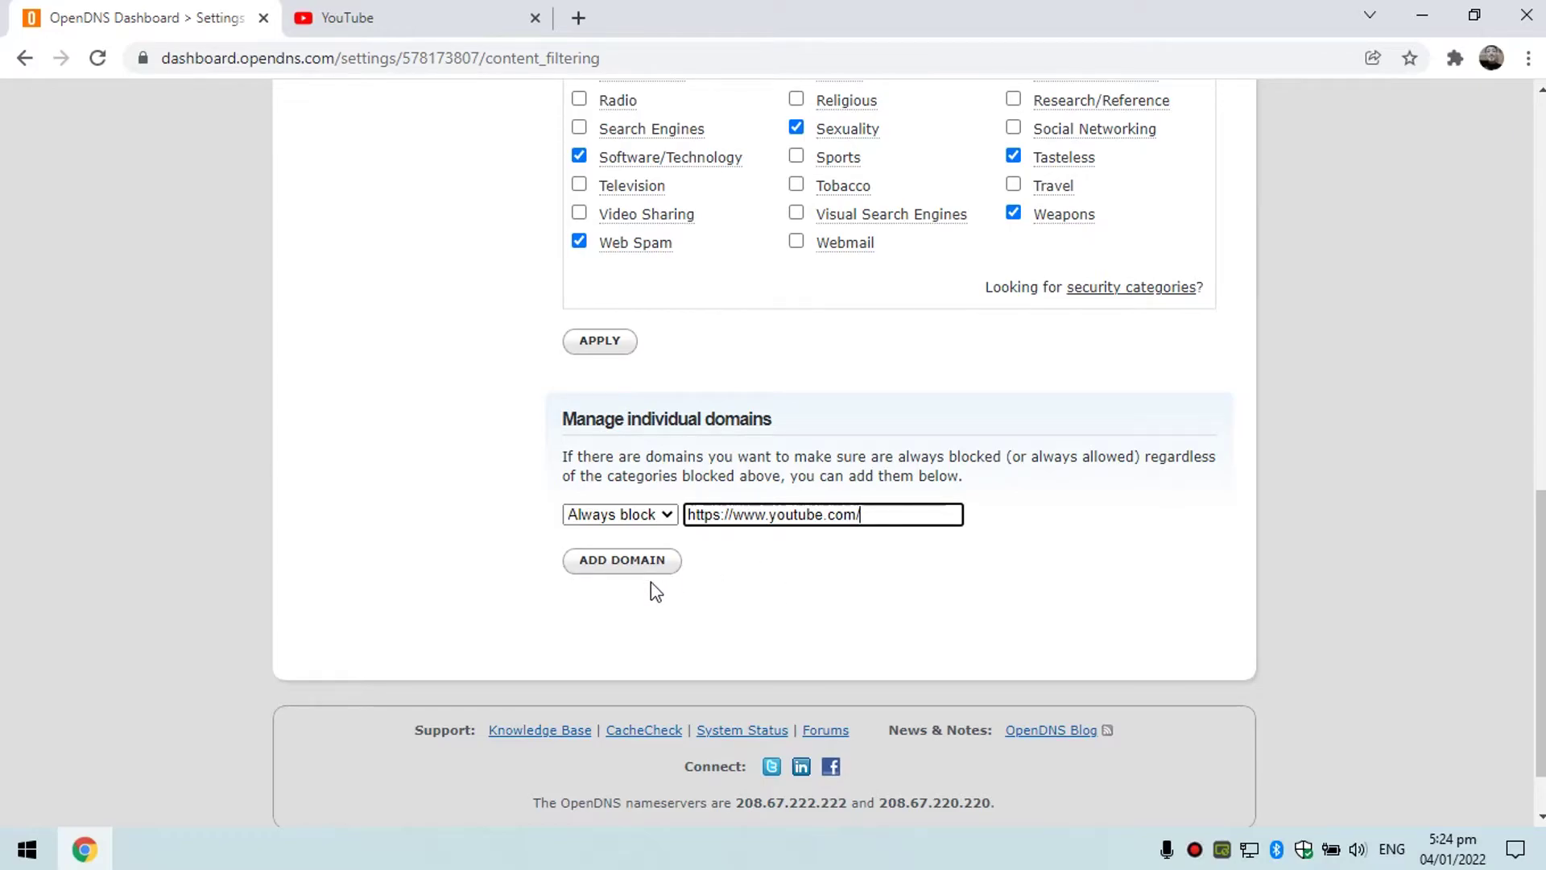
scroll(737, 580, "up", 4)
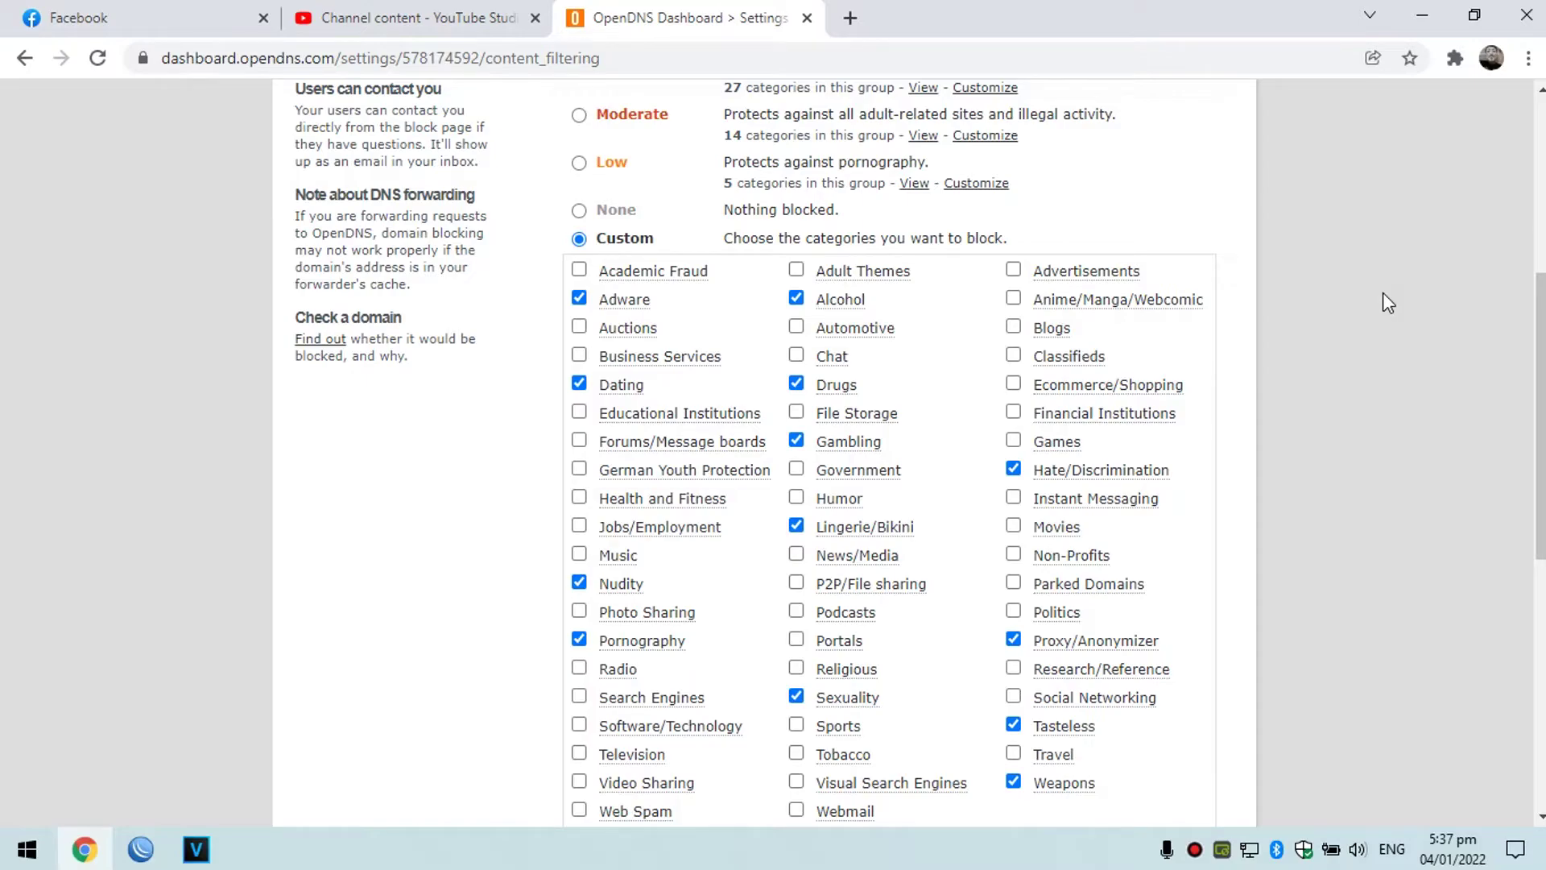
Visit pornhub.com in a new incognito window to test whether it is accessible, and close that window.
key("ctrl+shift+n")
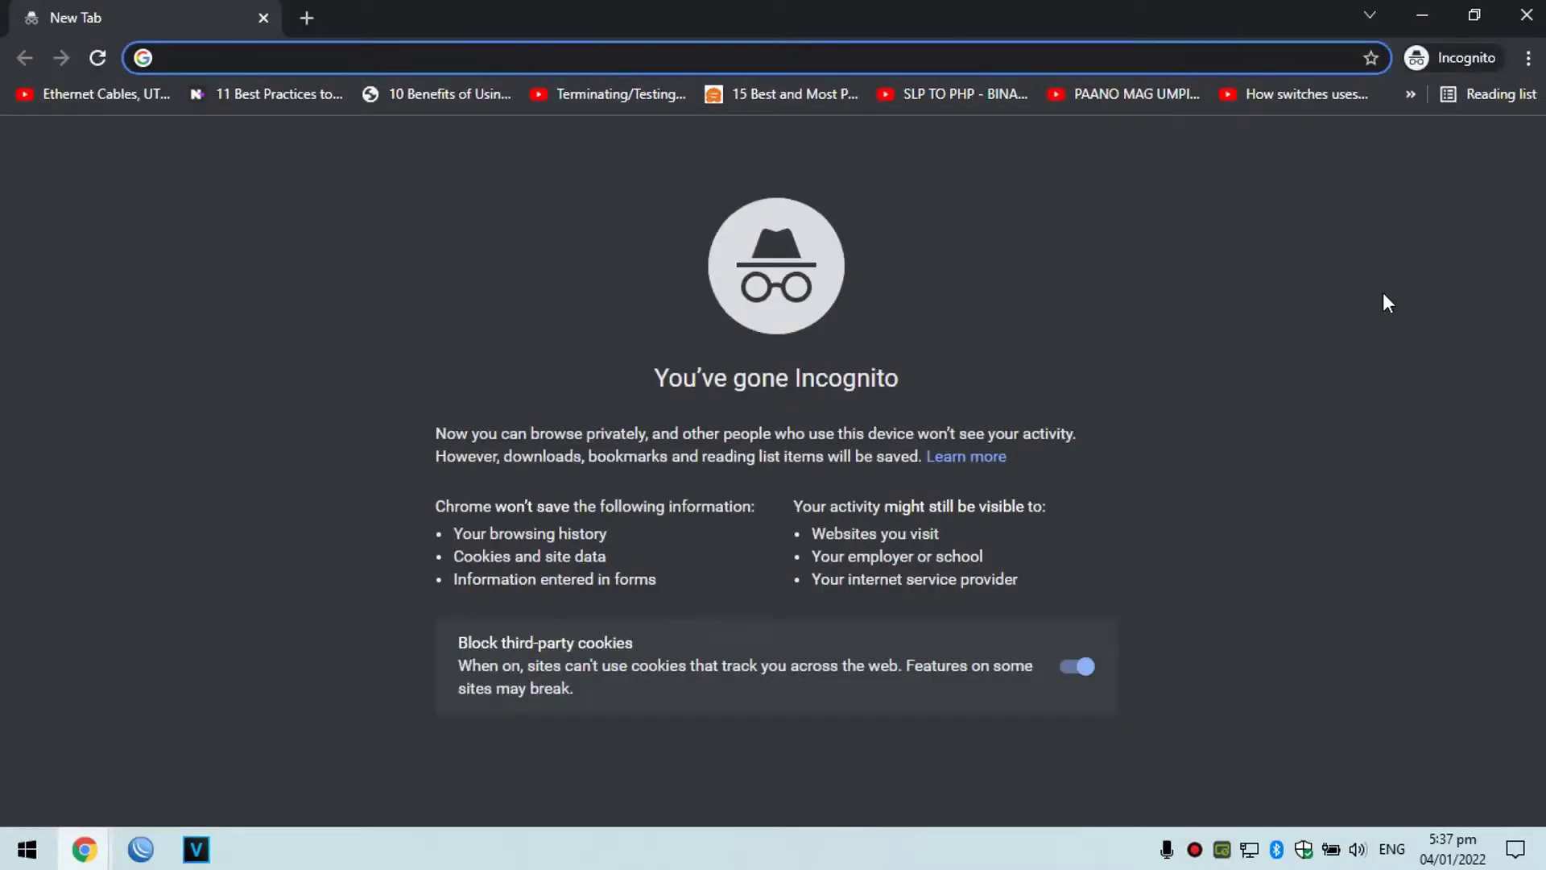
type("po")
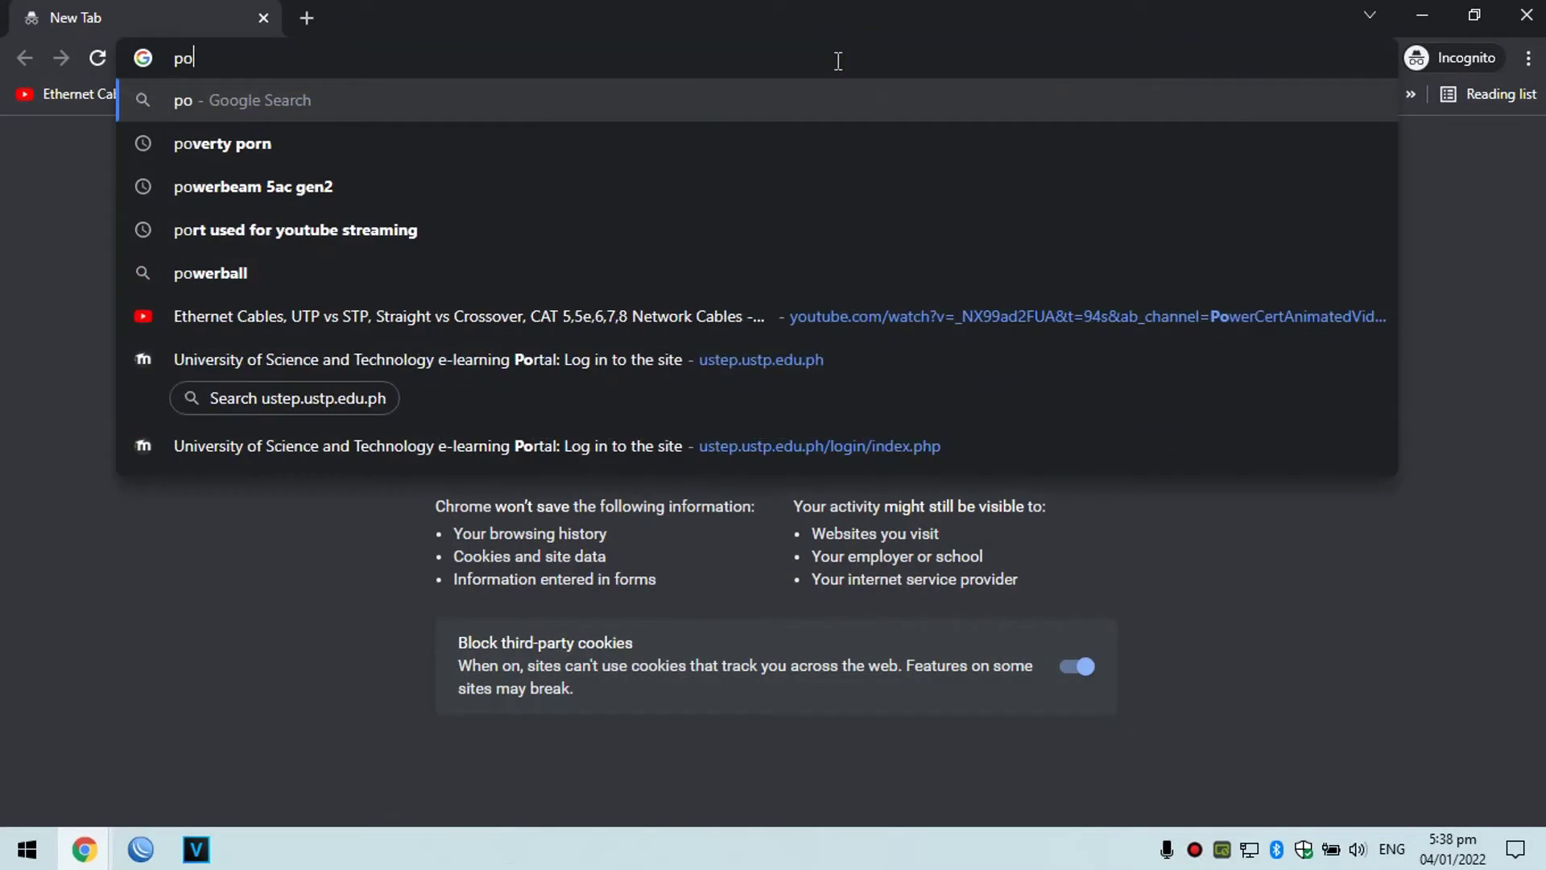
type("rnhub.com")
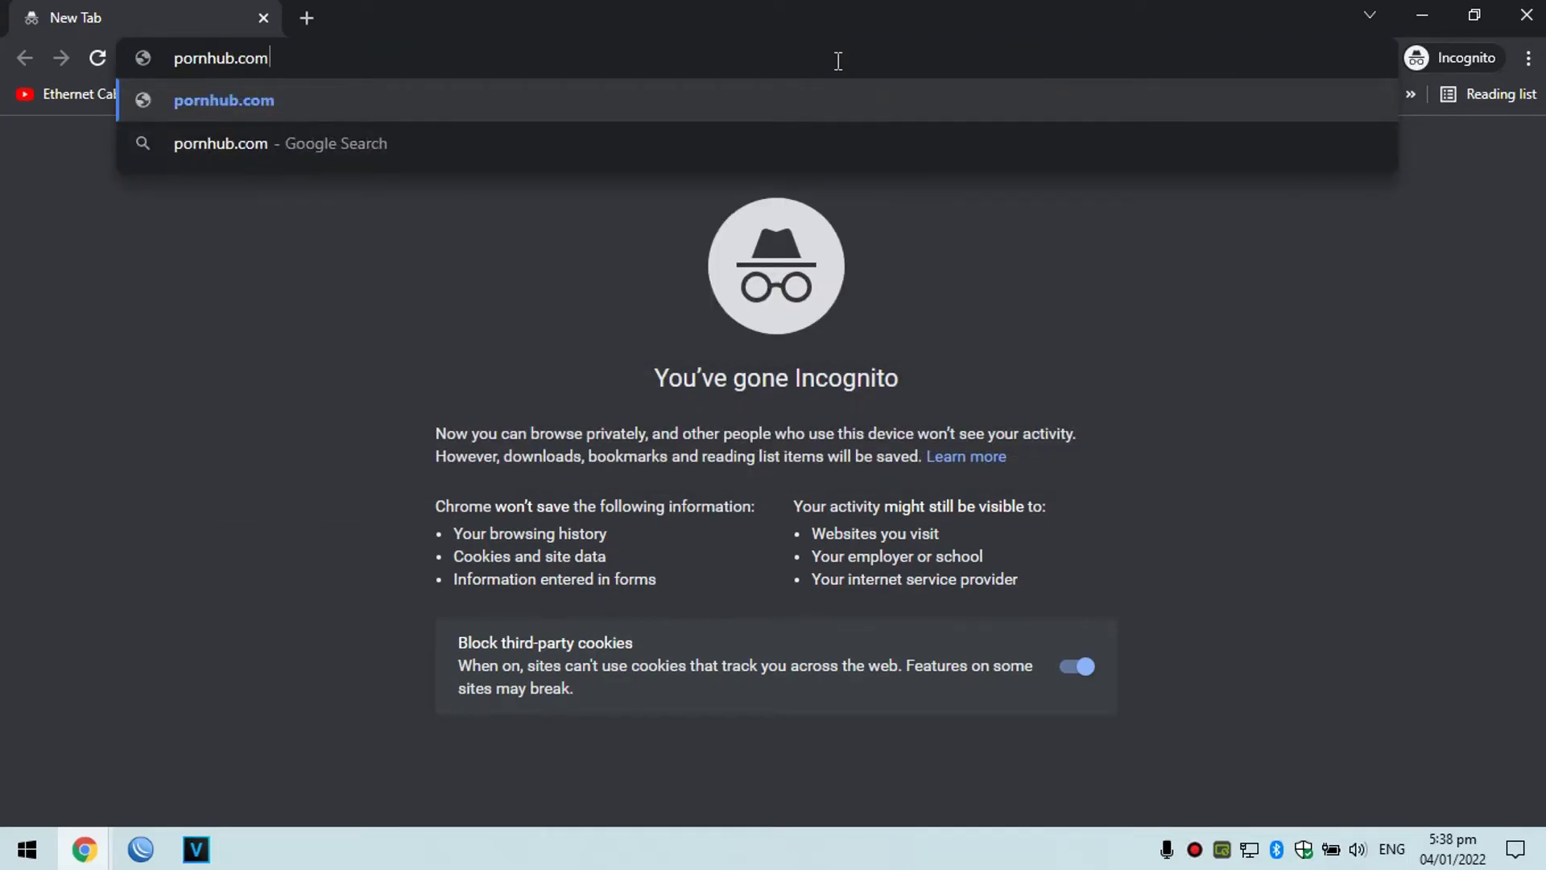
key("Return")
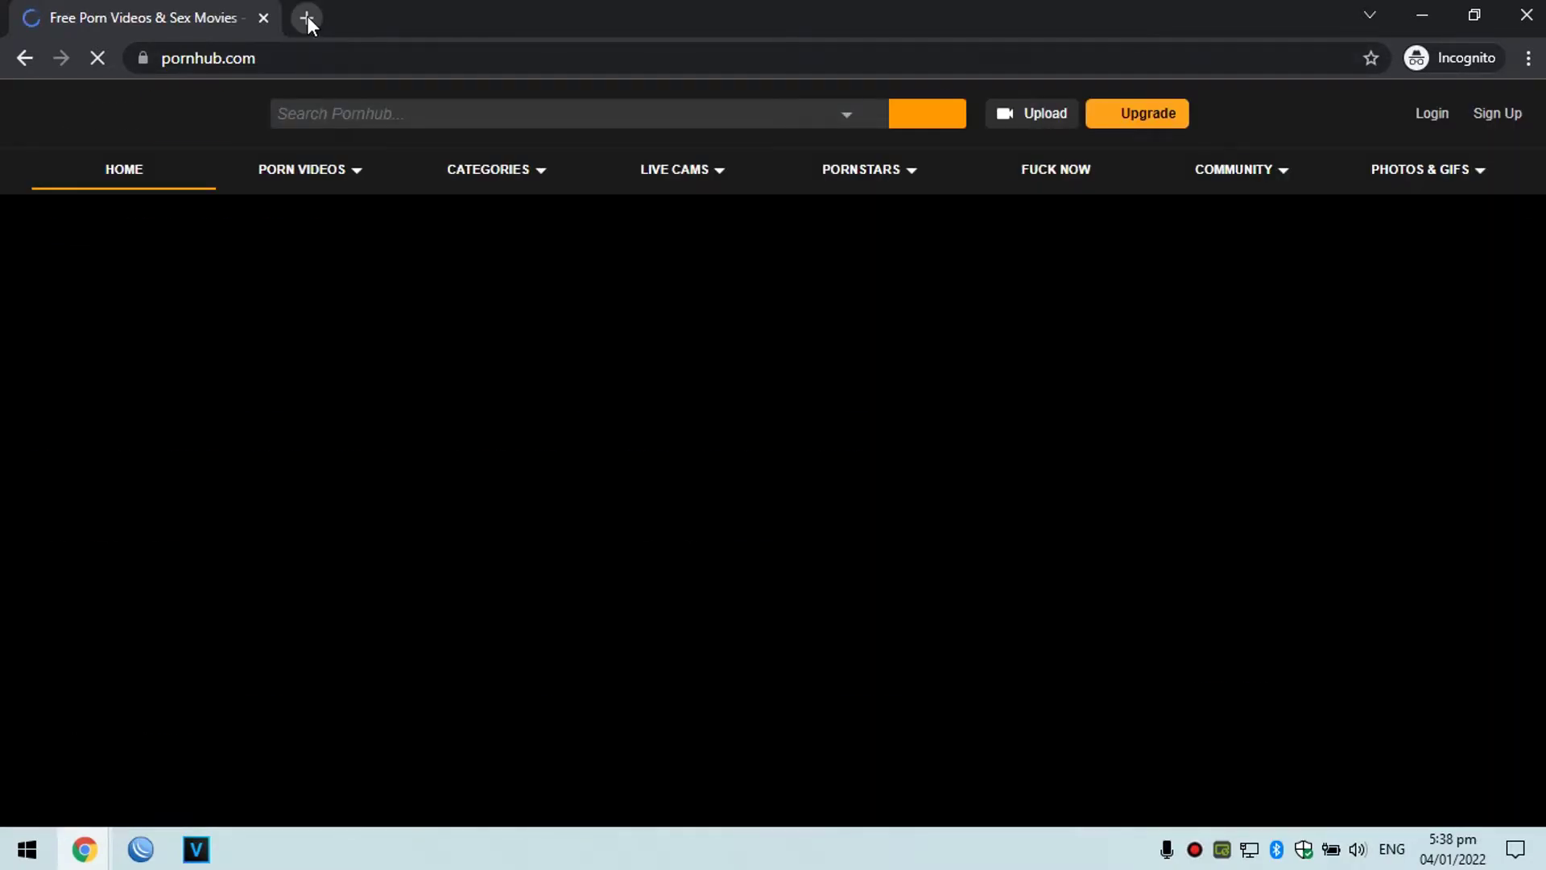
left_click(307, 17)
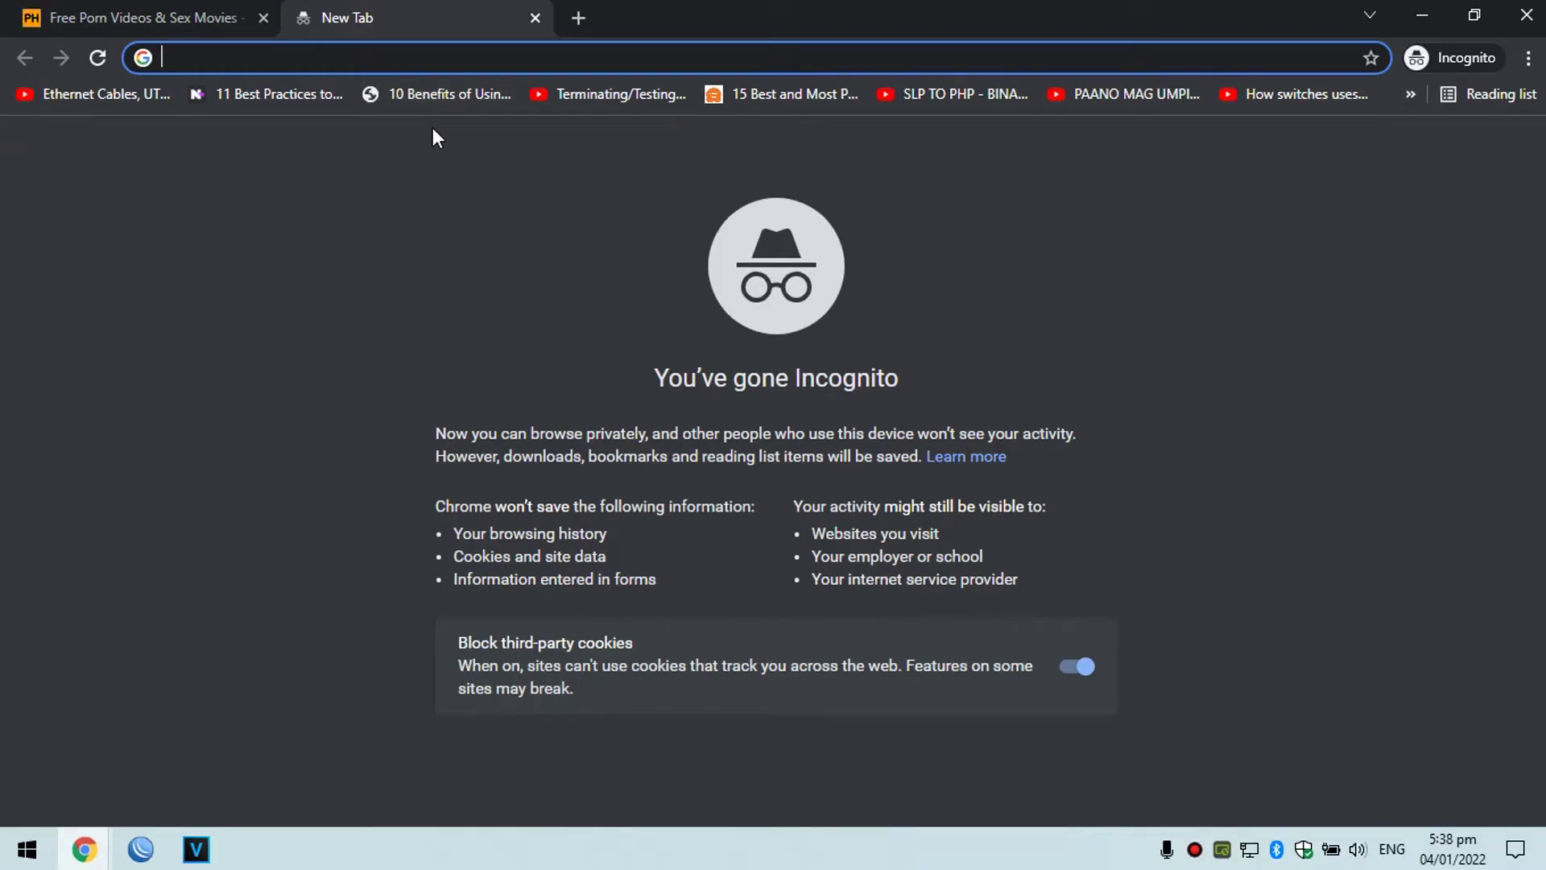
left_click(1527, 15)
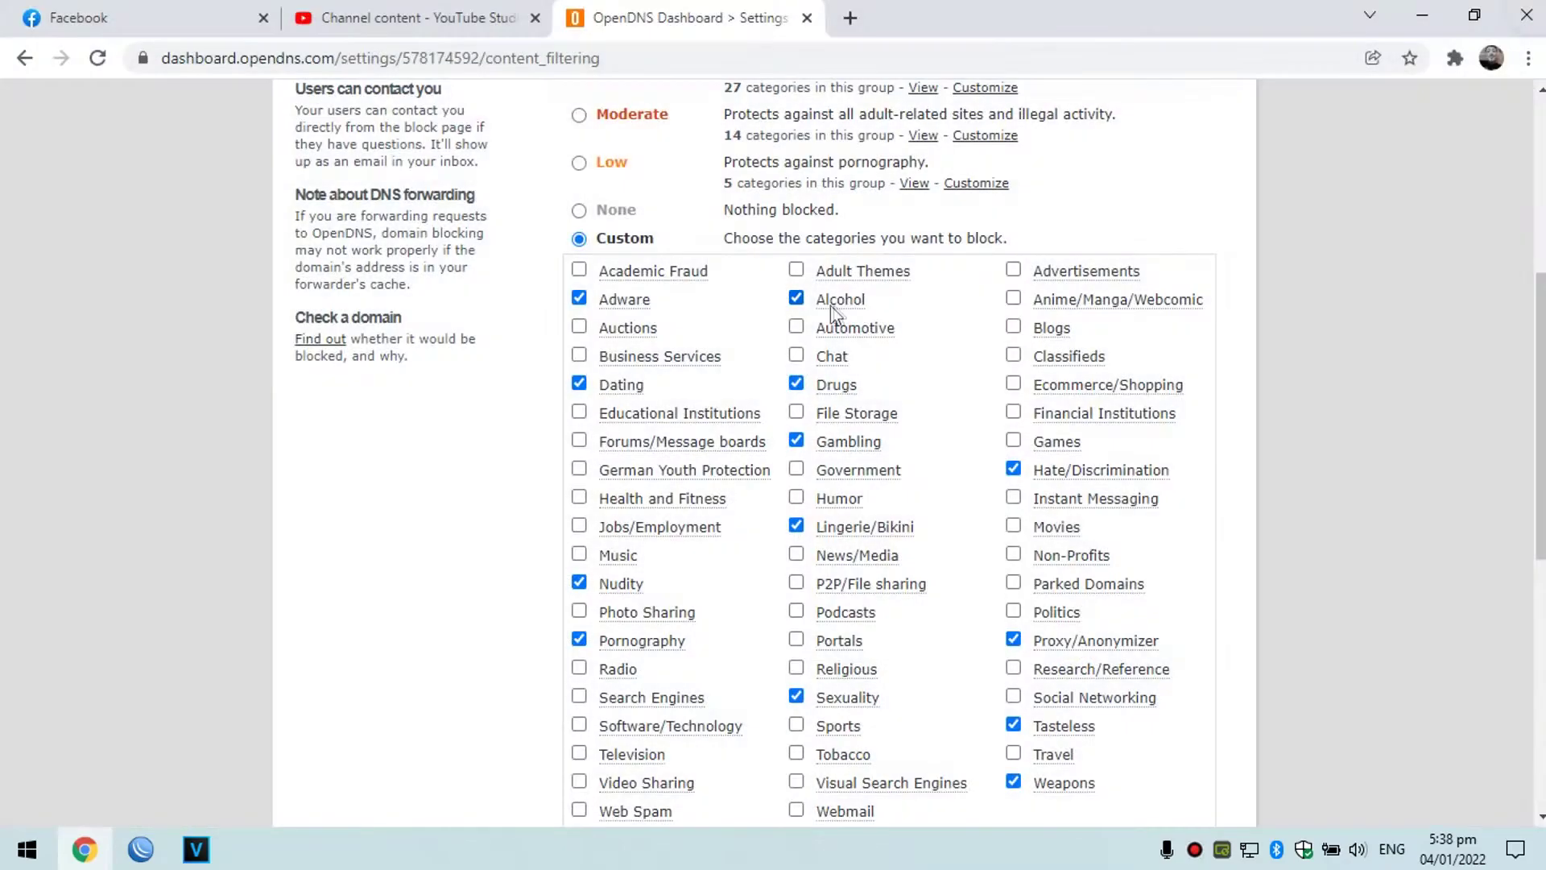
Choose the Moderate filtering level, customize it into its category list and apply that selection.
scroll(1404, 459, "down", 2)
scroll(1405, 459, "down", 2)
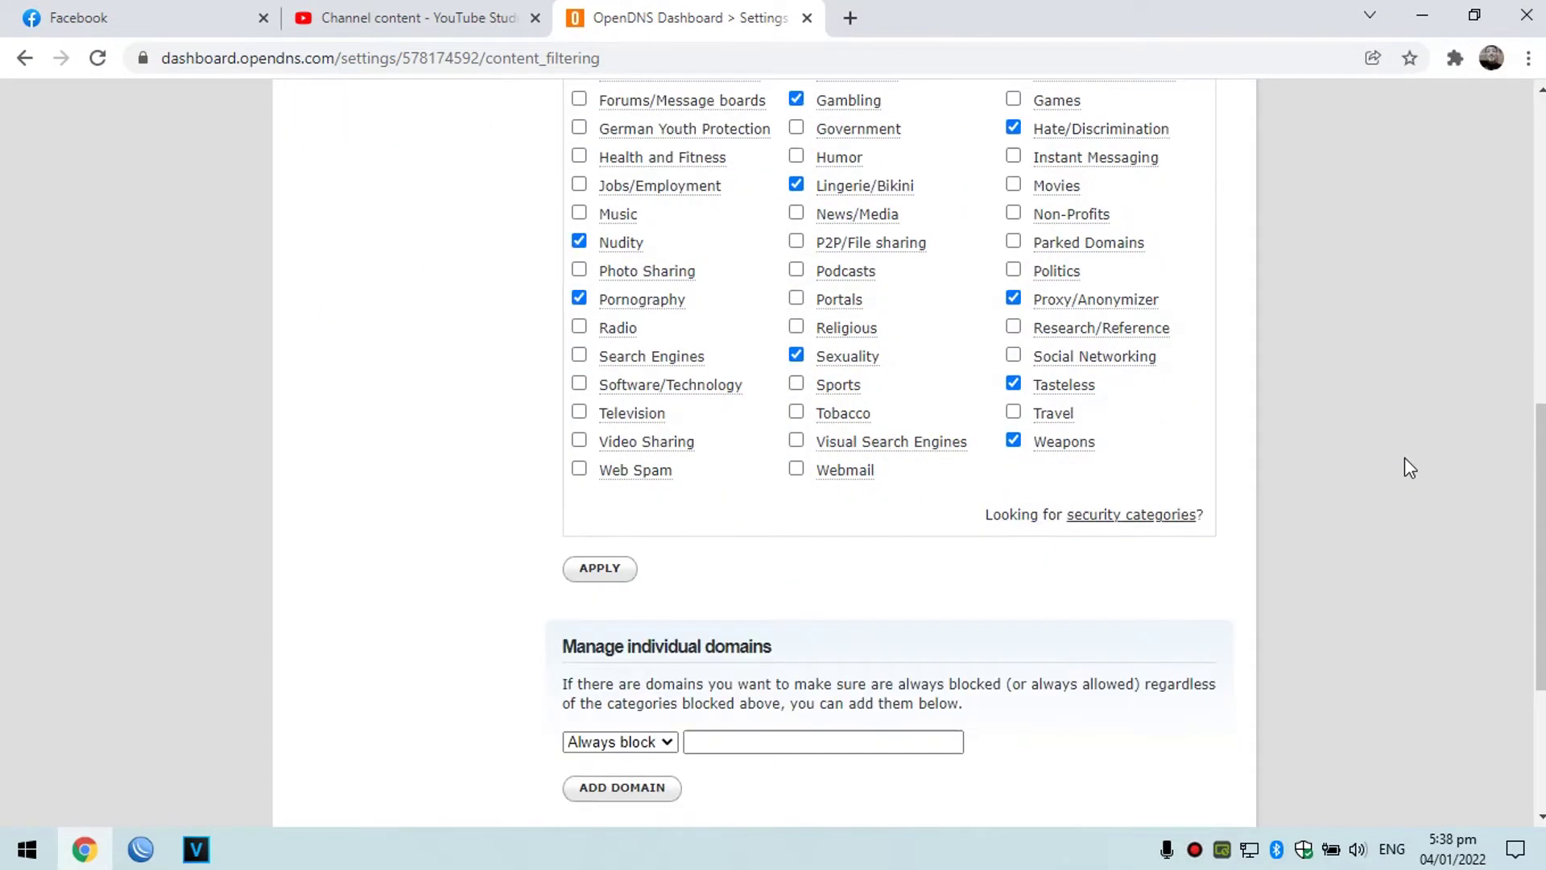
scroll(1405, 459, "up", 5)
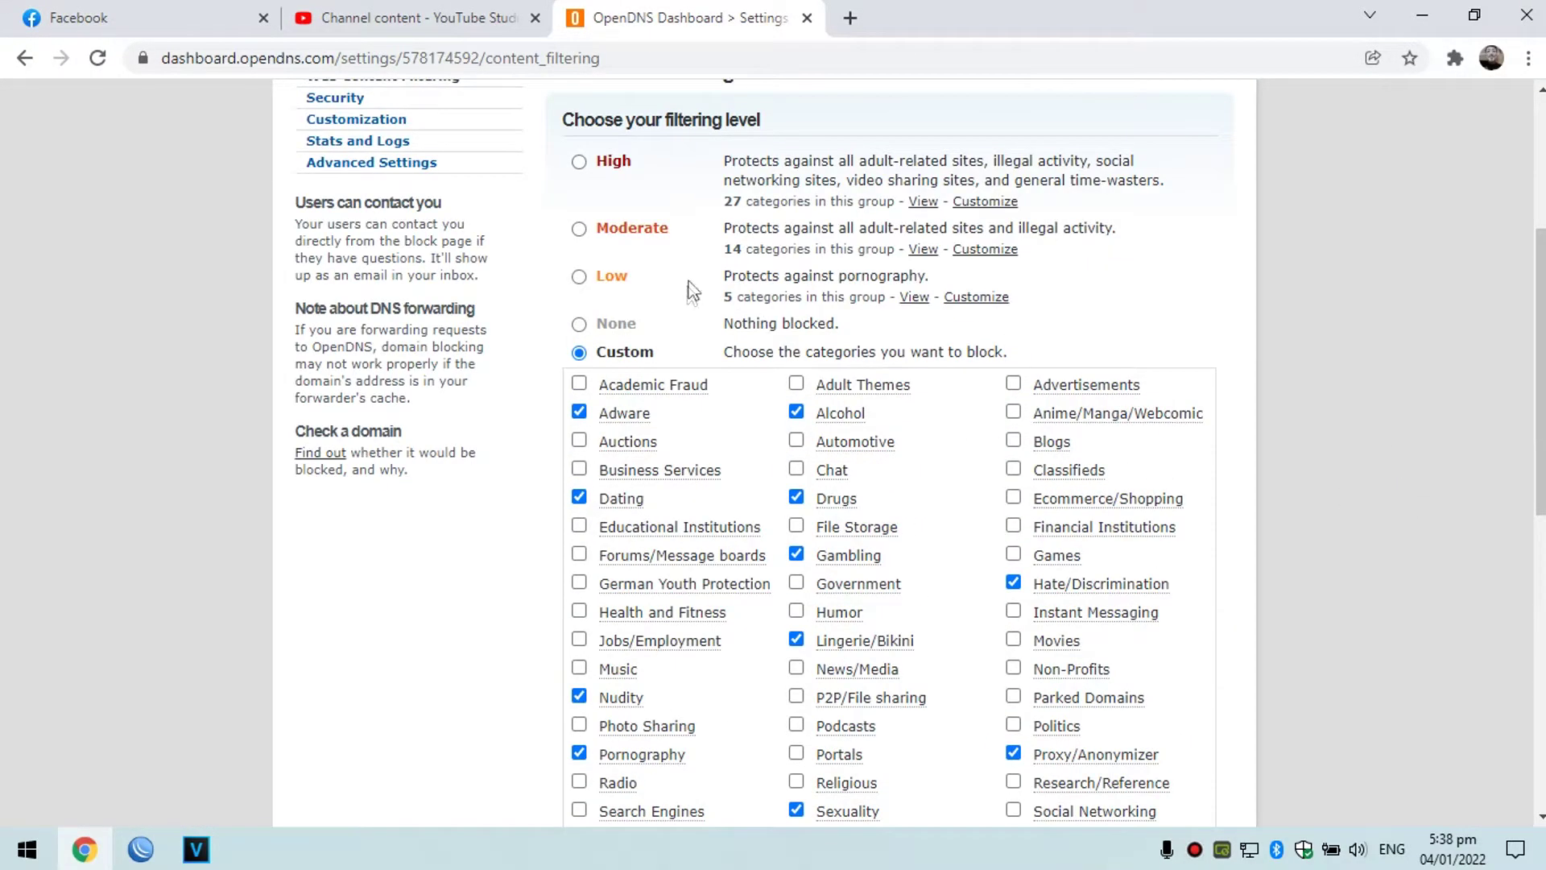
scroll(736, 290, "up", 2)
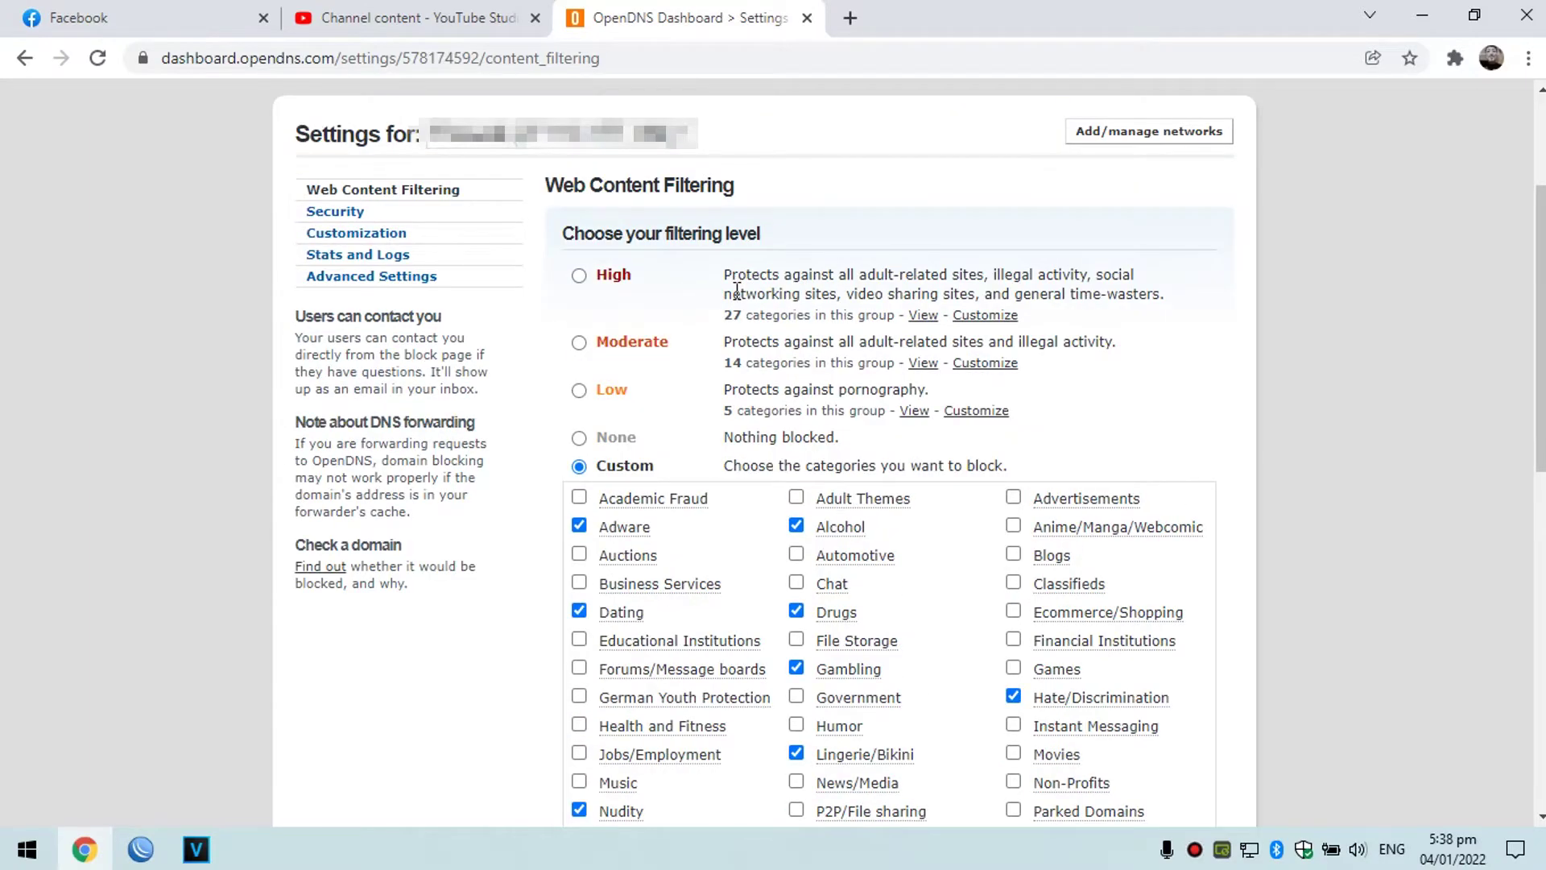
left_click(579, 344)
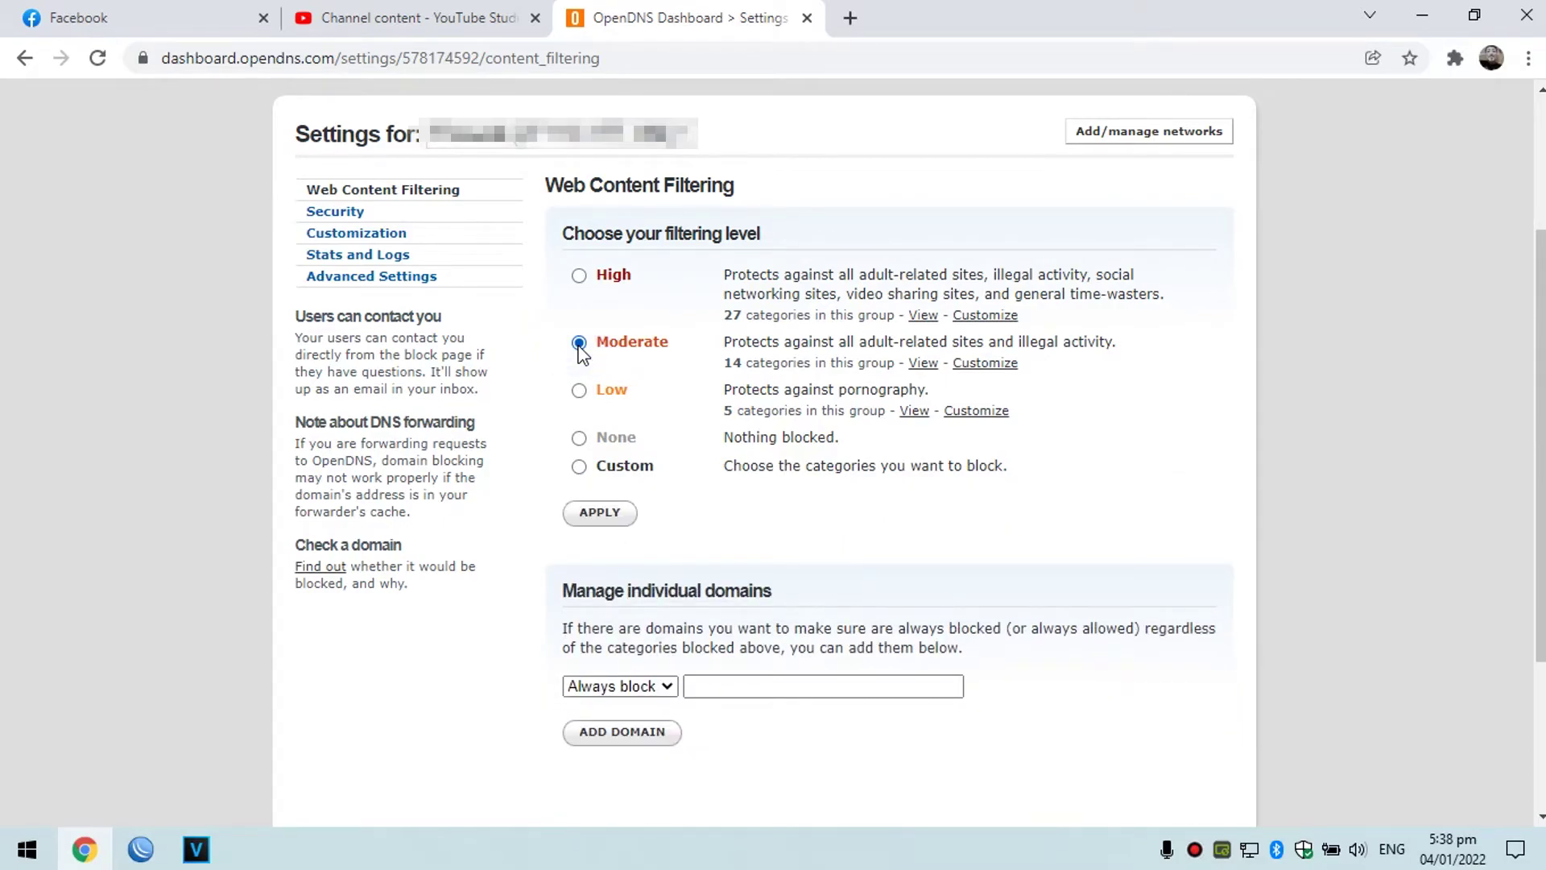
left_click(986, 369)
scroll(1181, 413, "down", 6)
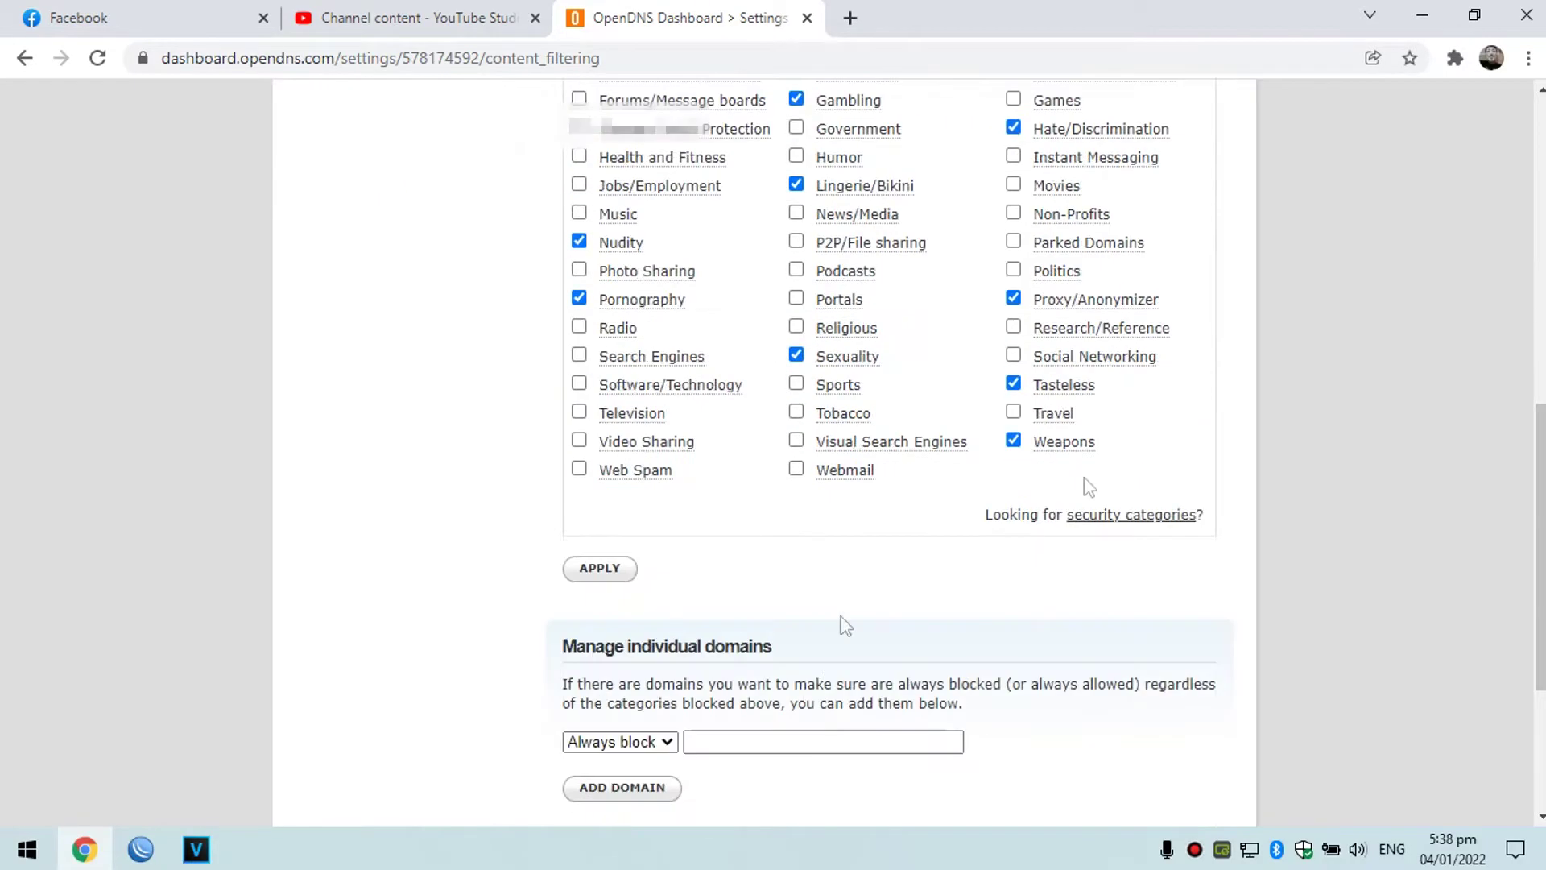
left_click(605, 577)
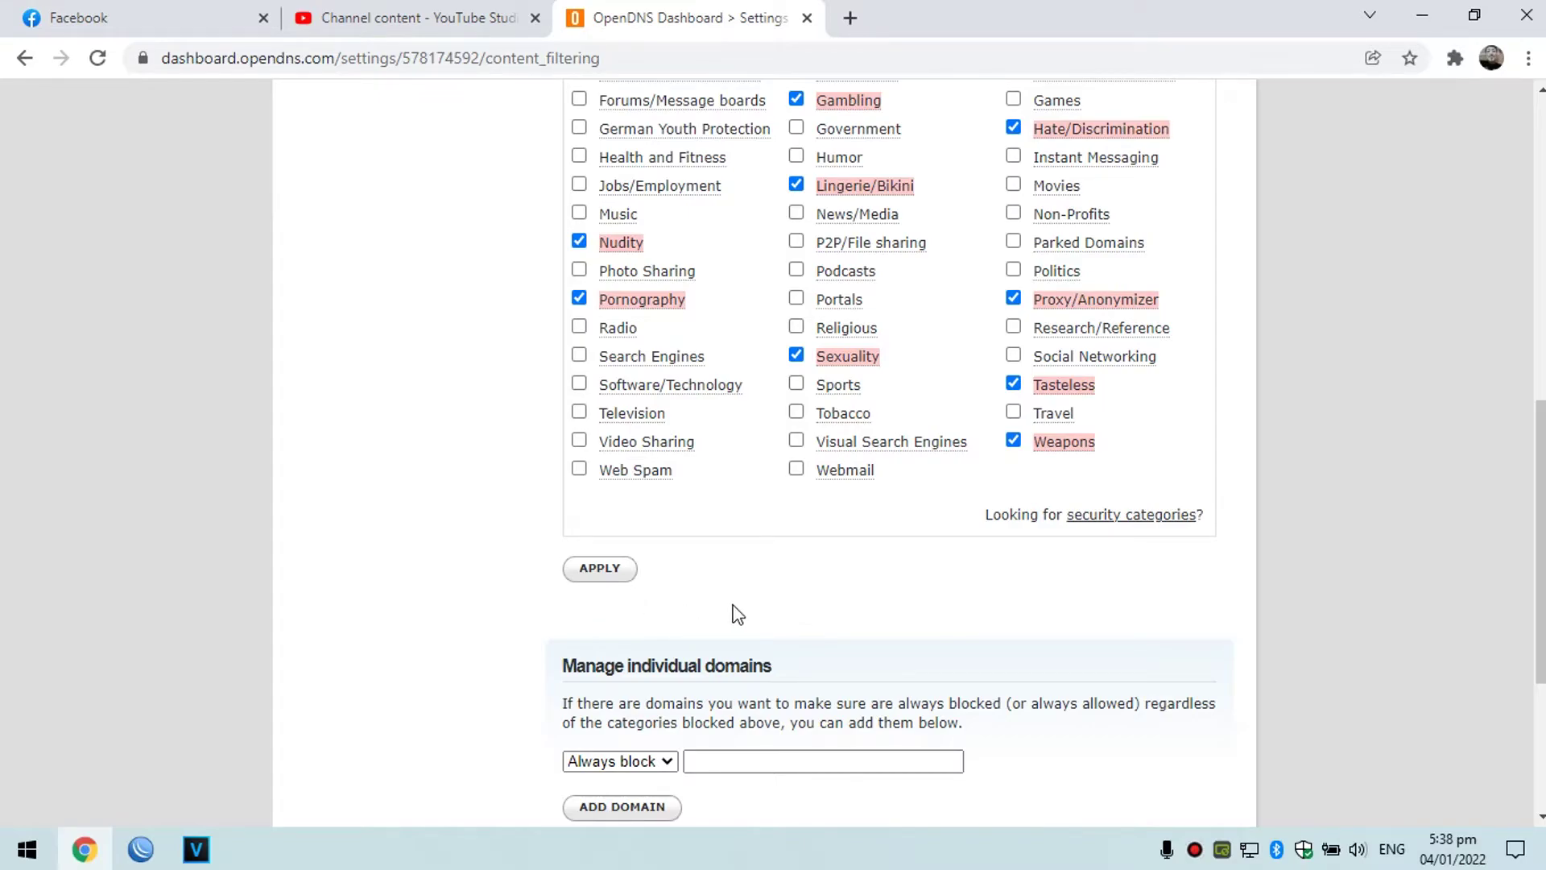
scroll(738, 614, "up", 8)
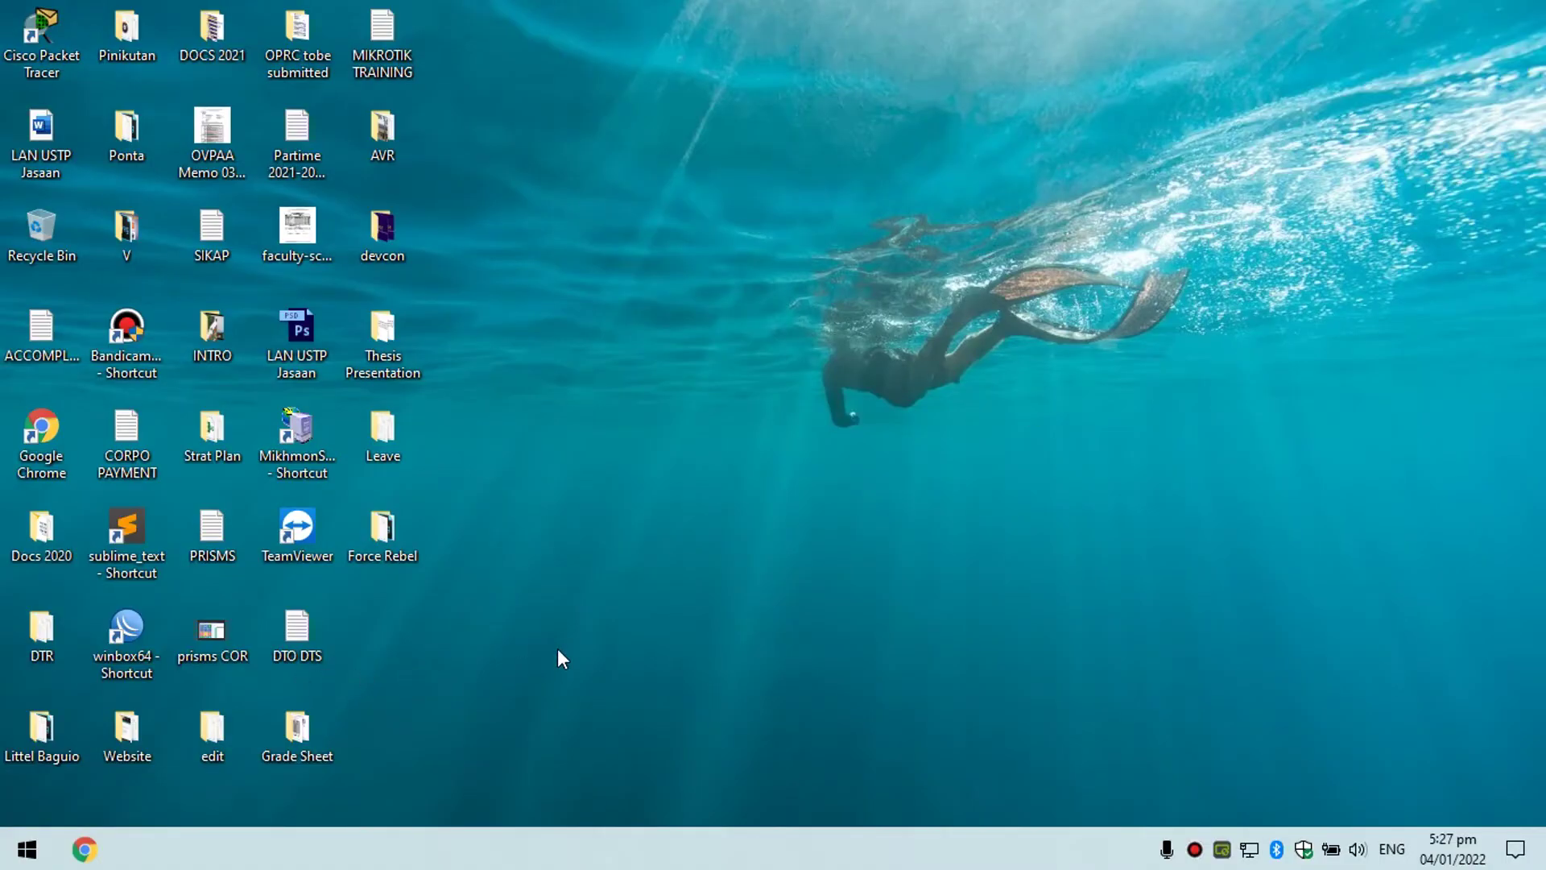
Switch to WinBox, connect to the router at 172.16.0.1 with the saved login and open its firewall NAT rules.
double_click(126, 632)
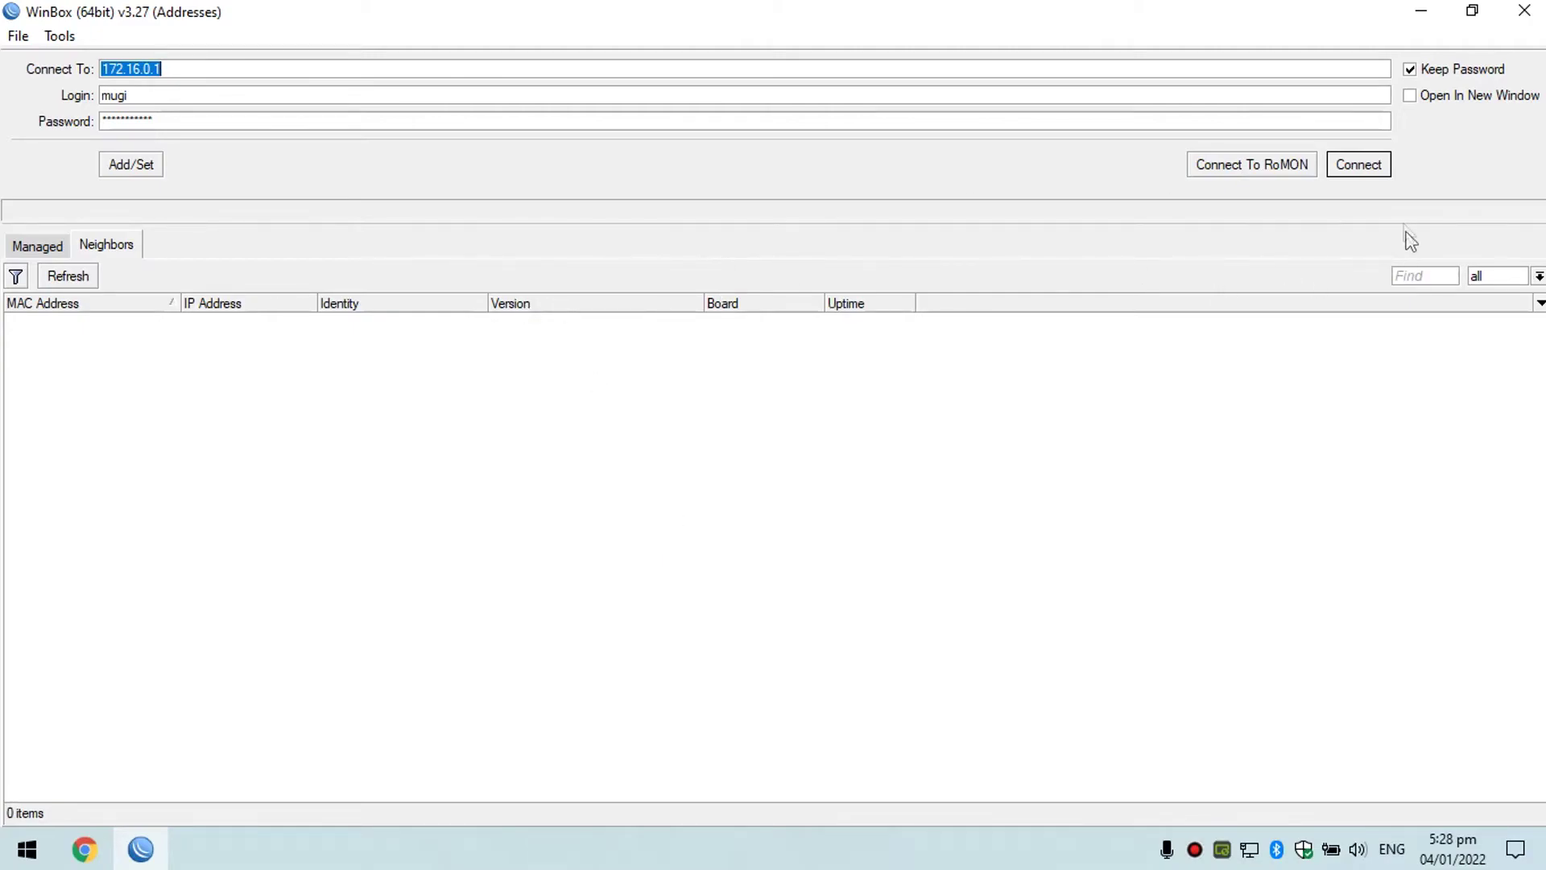
left_click(1358, 166)
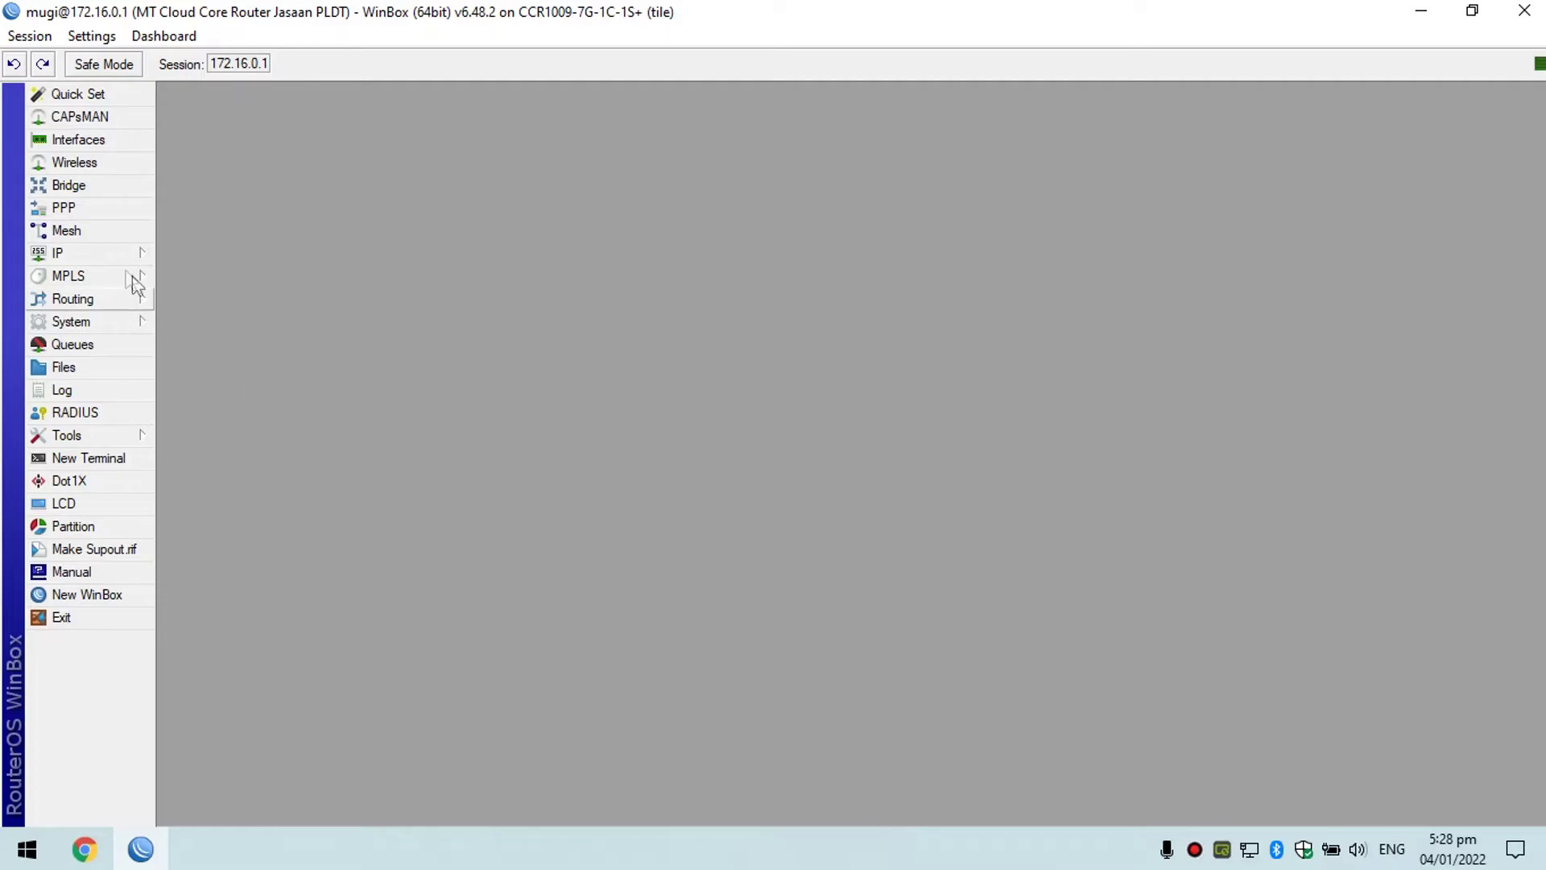
left_click(107, 254)
left_click(224, 441)
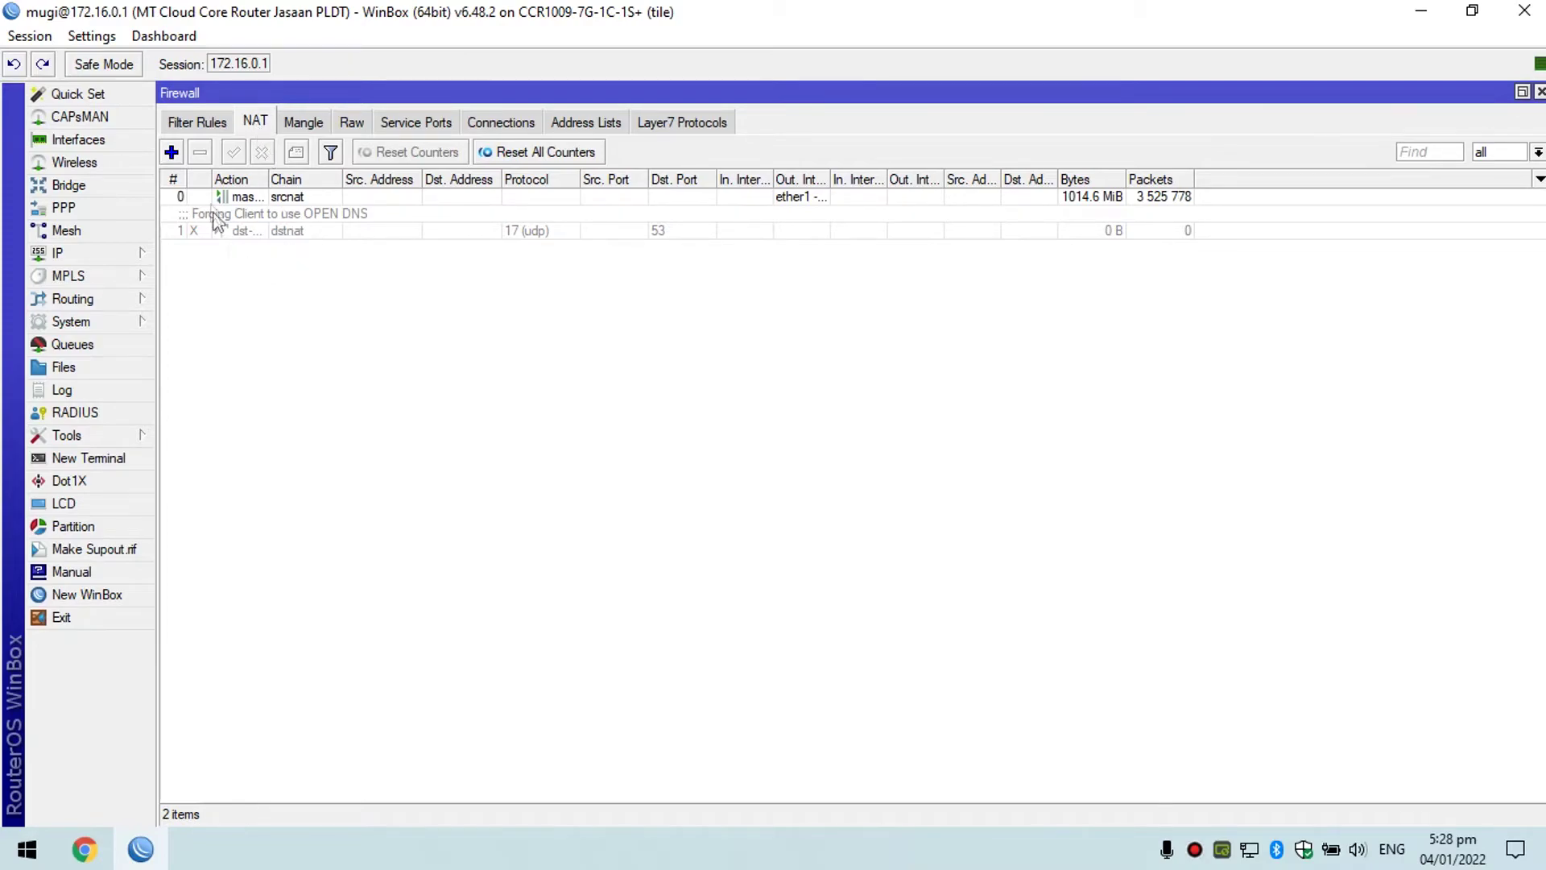
Start a new NAT rule with chain dstnat, protocol udp and destination port 53.
left_click(175, 156)
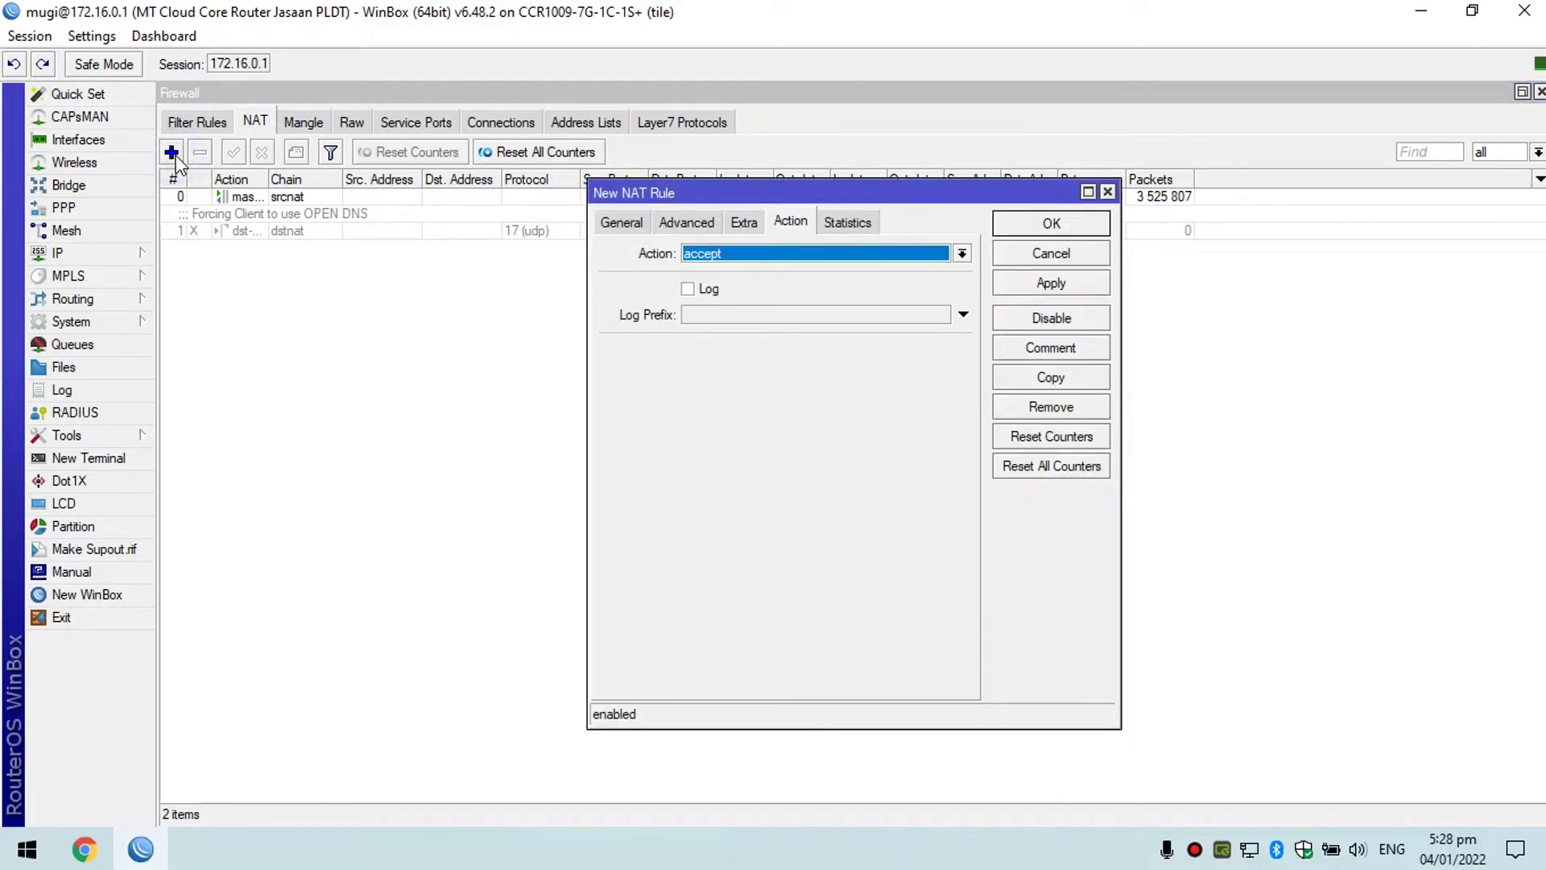
left_click(1051, 254)
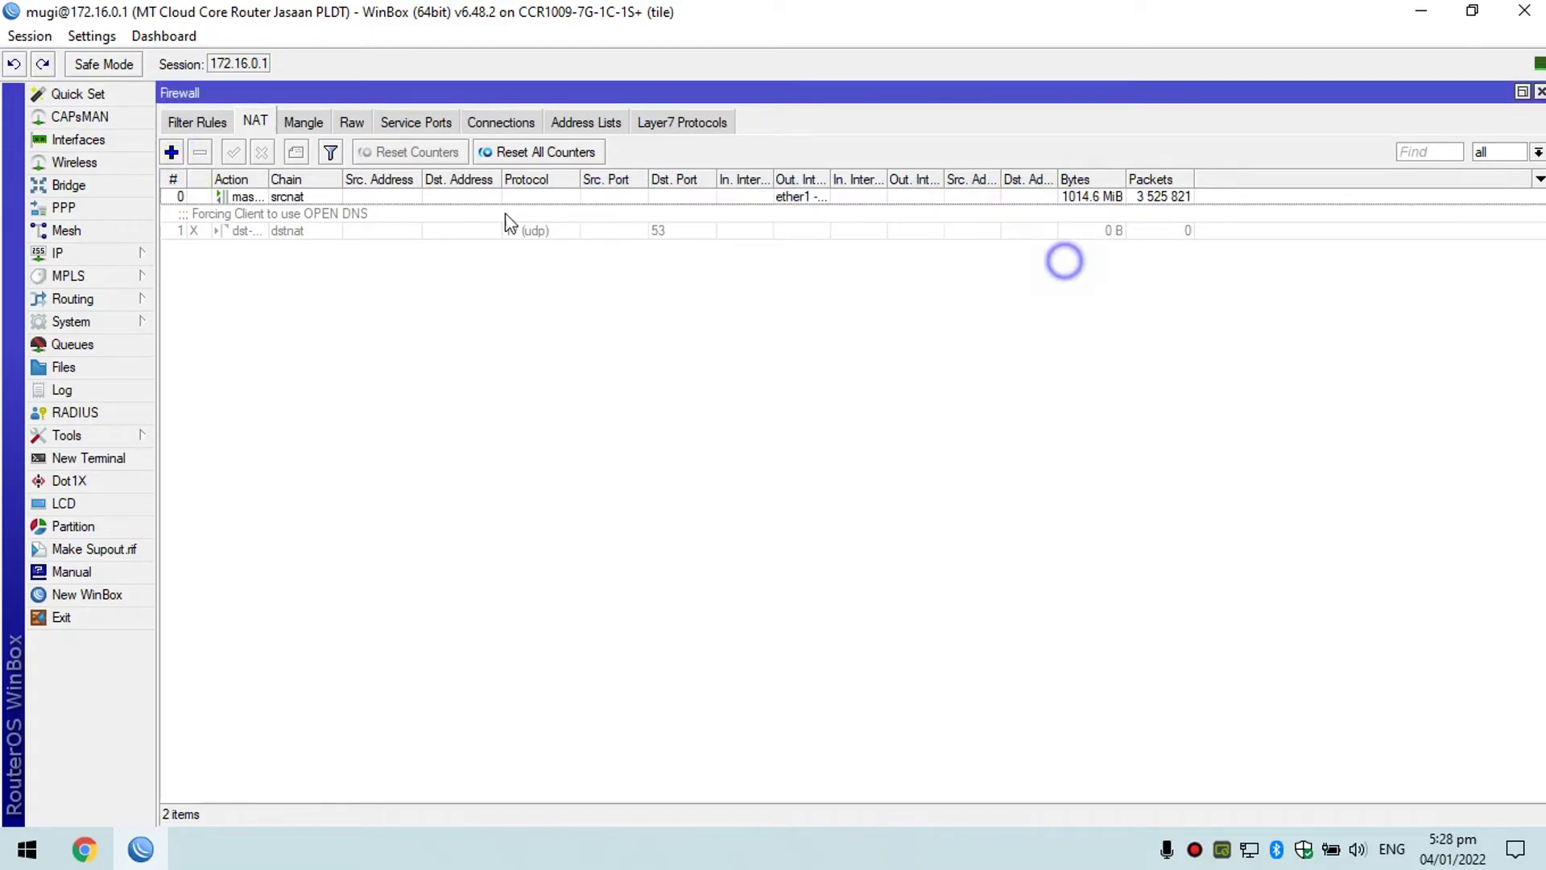
left_click(172, 155)
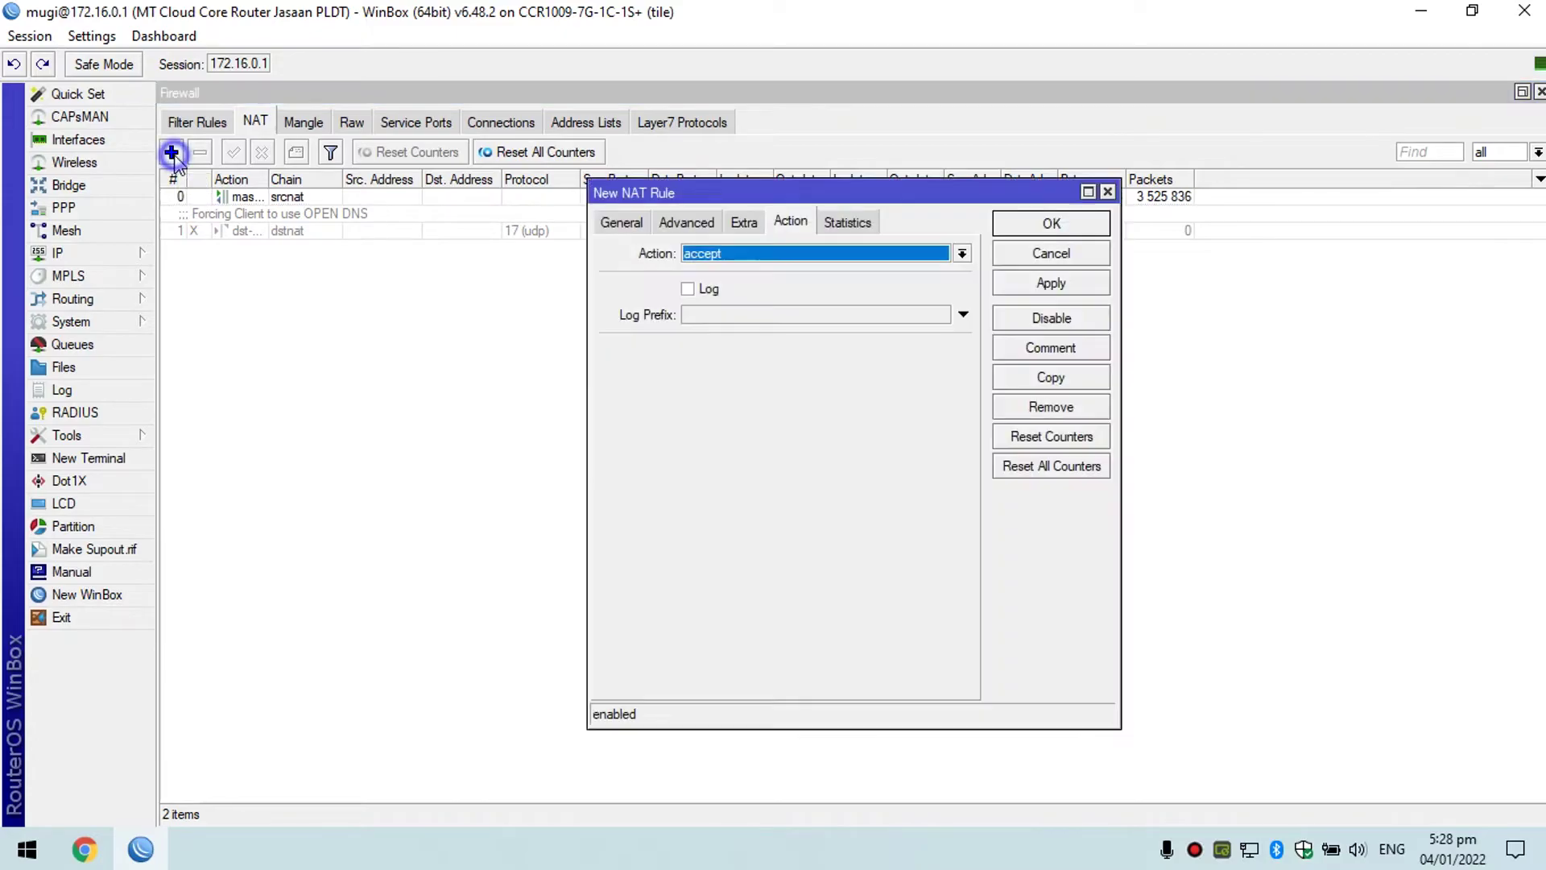
left_click(620, 223)
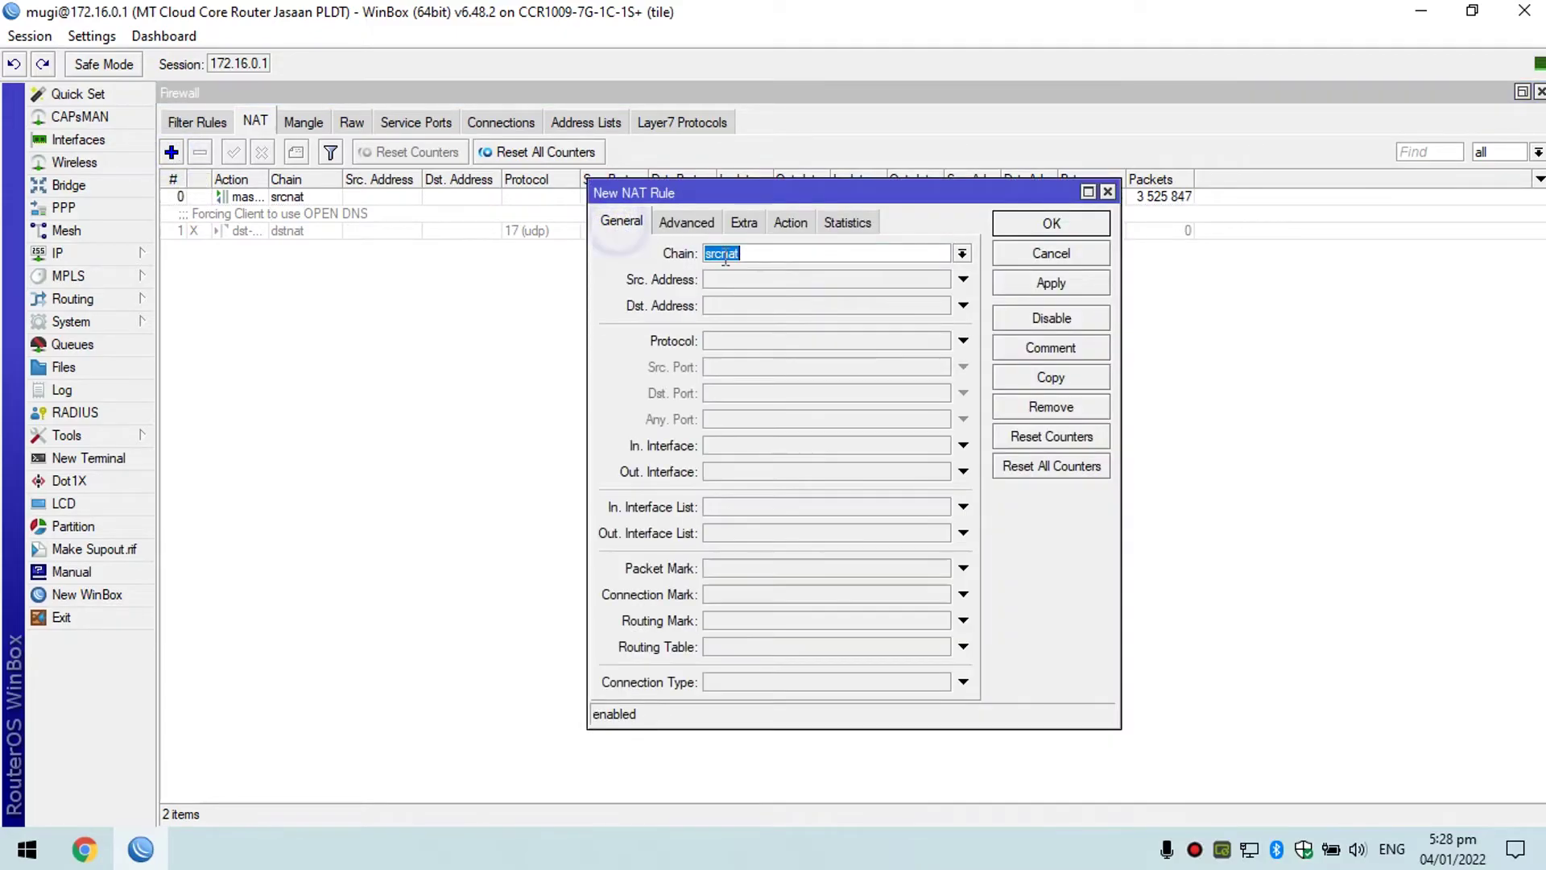
left_click(962, 253)
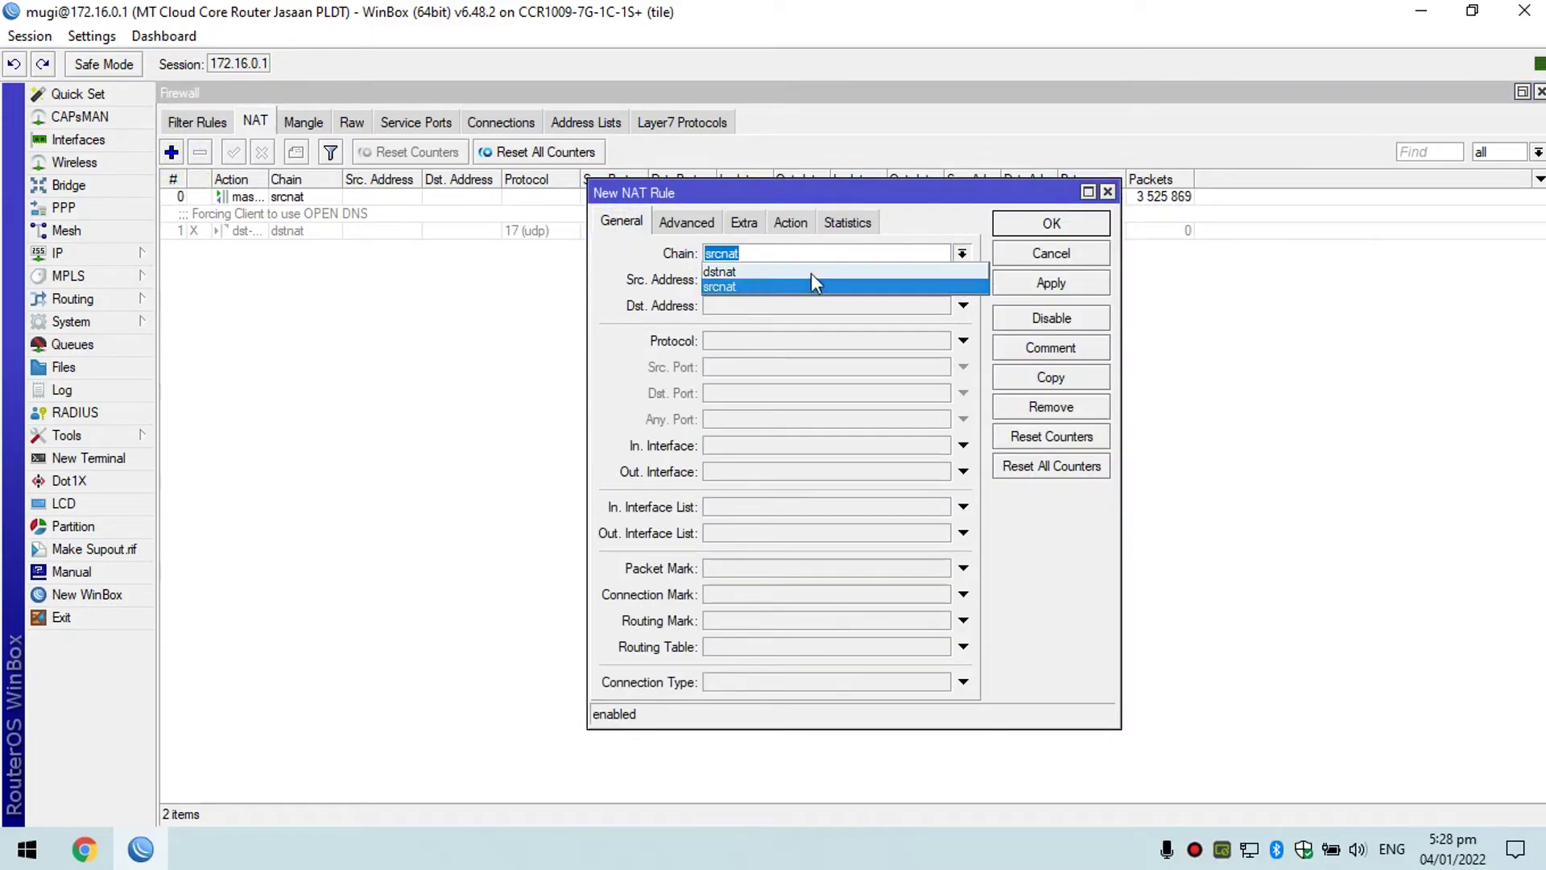
left_click(810, 271)
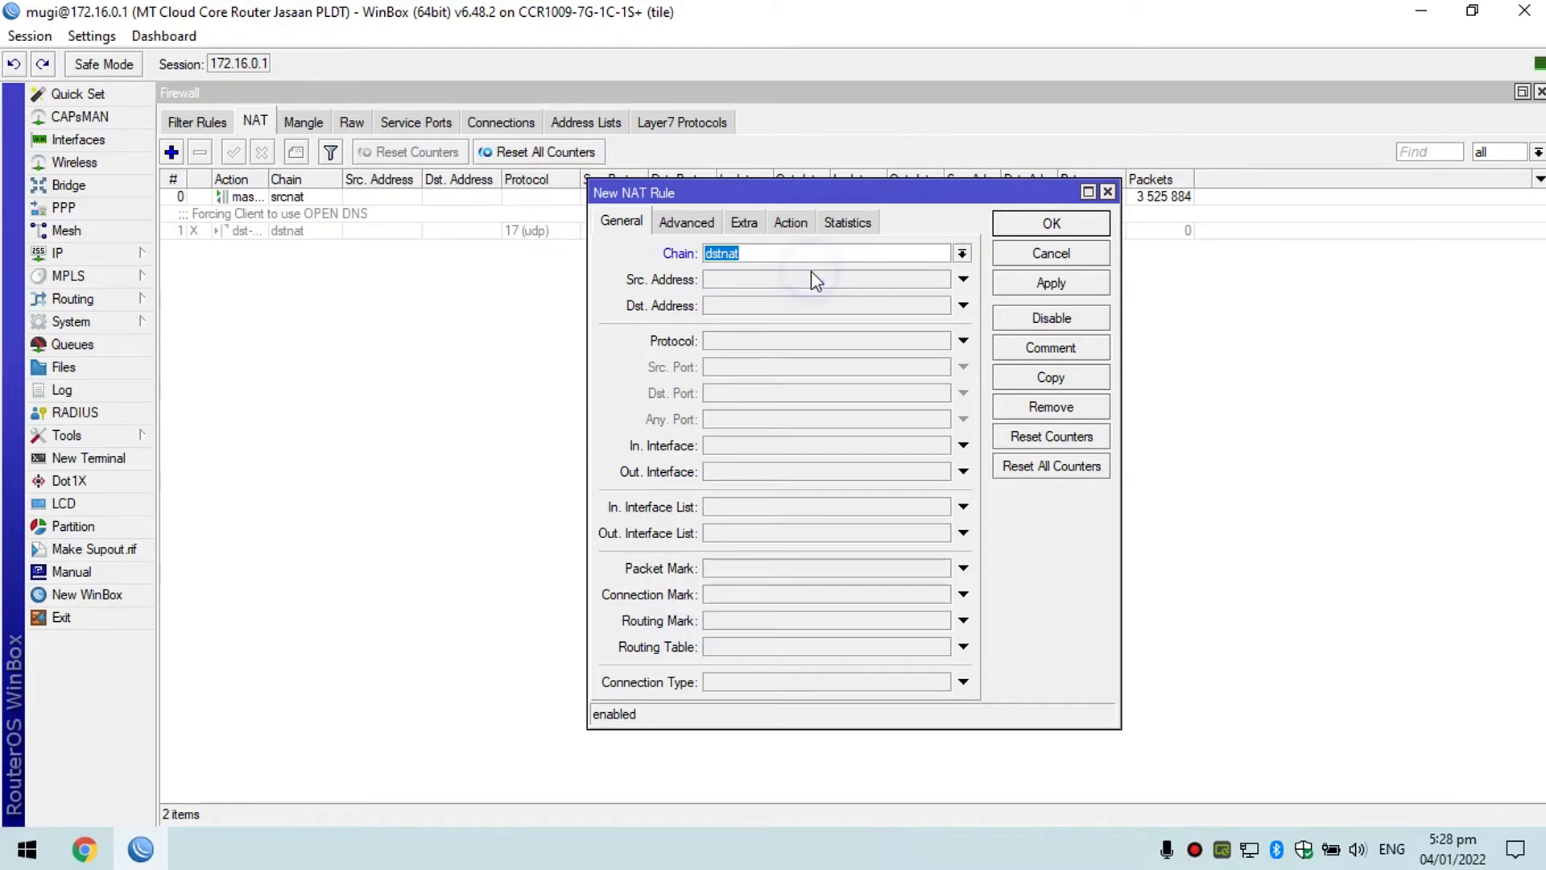
left_click(949, 344)
left_click(941, 342)
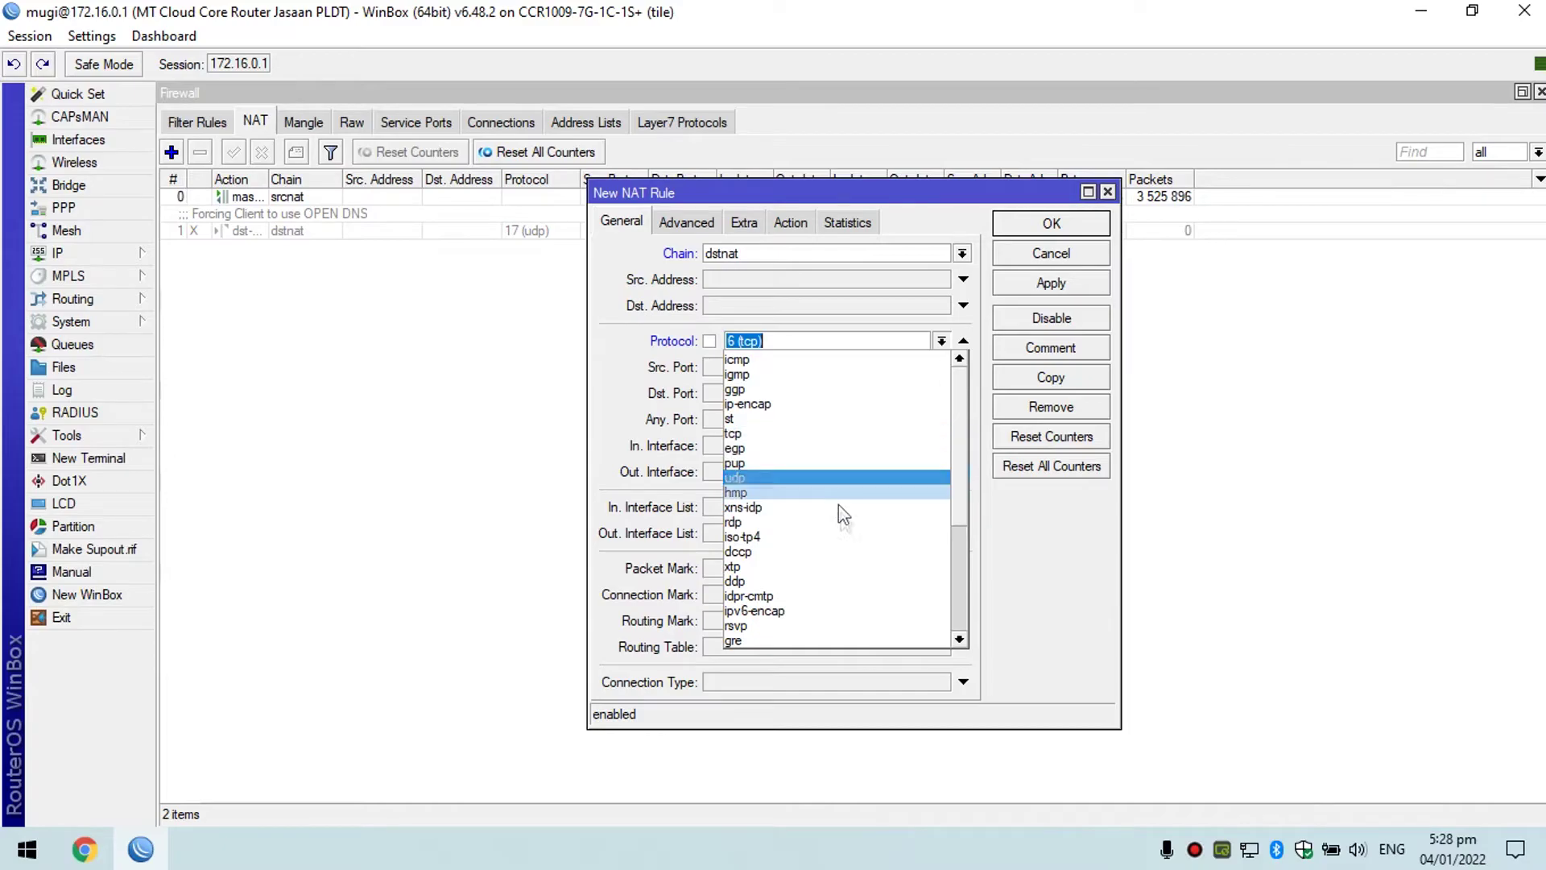
left_click(787, 477)
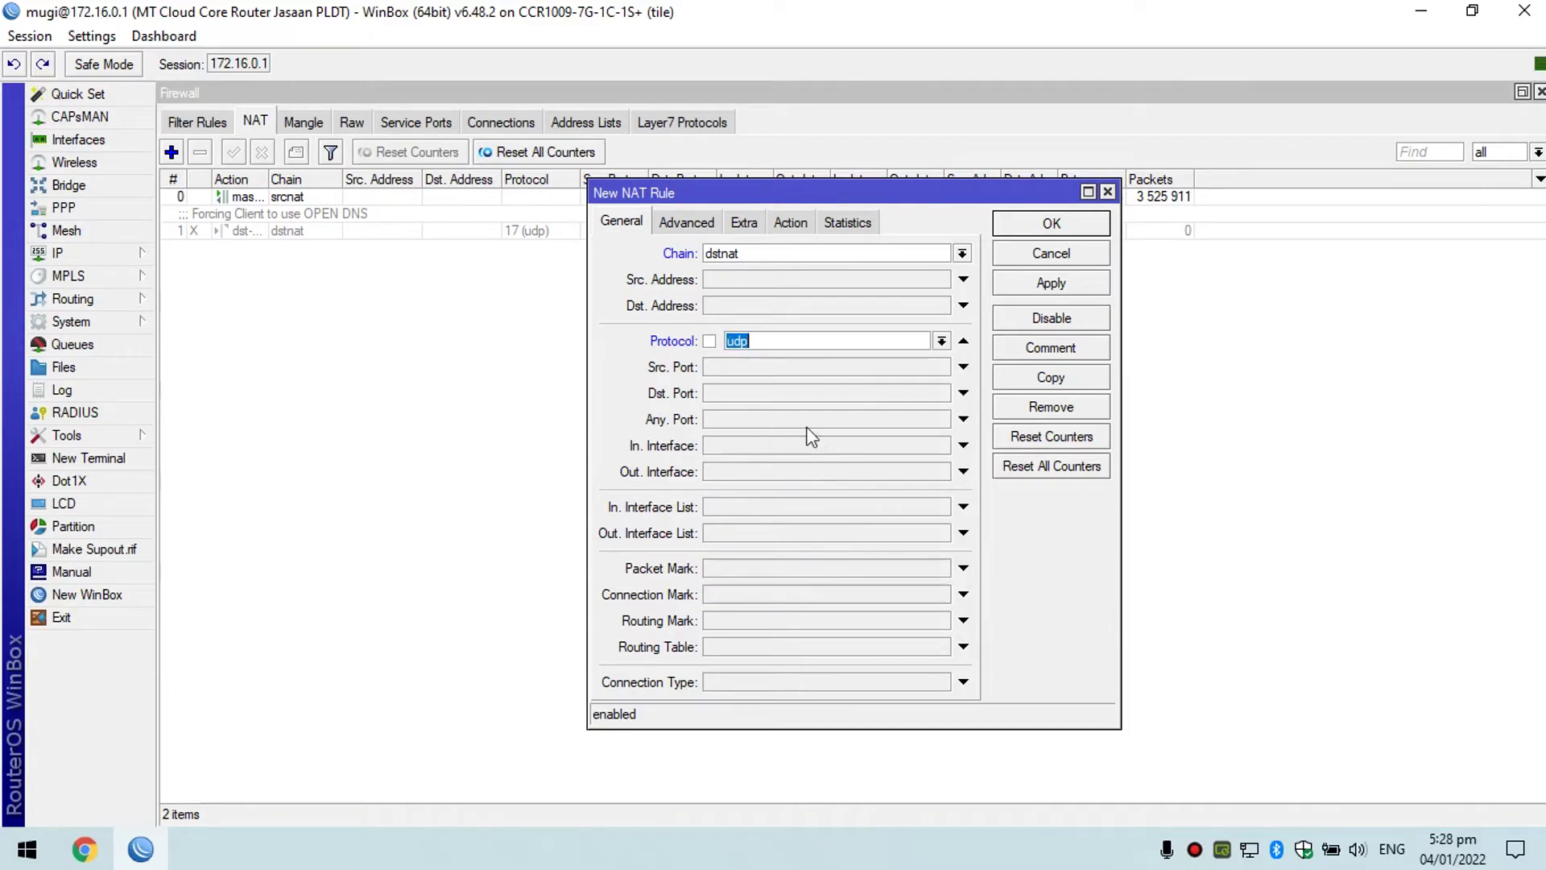
left_click(767, 393)
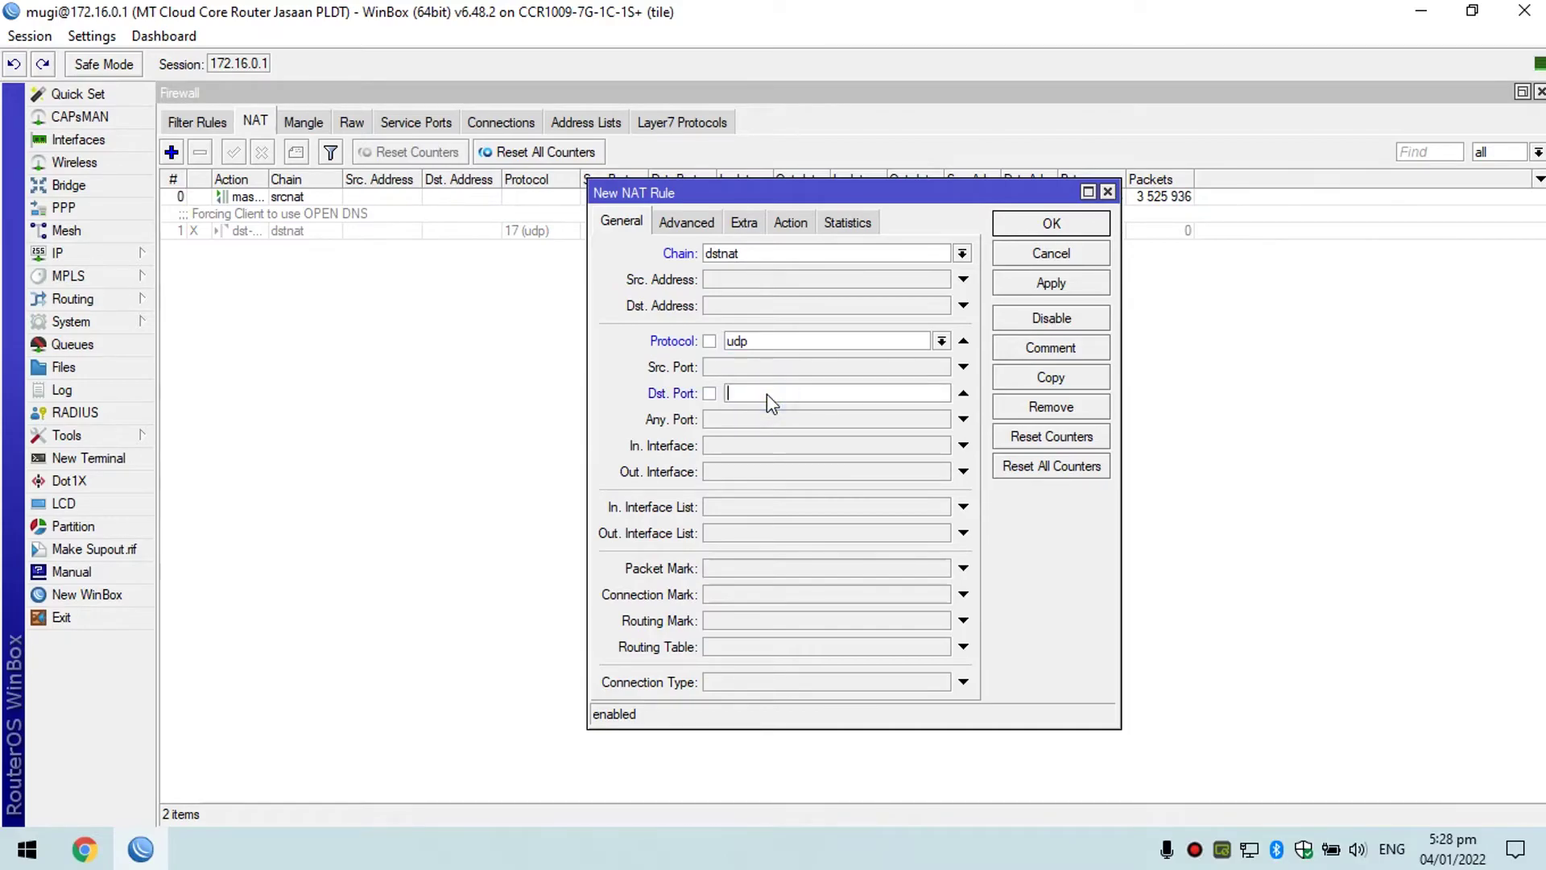
type("53")
Set the new NAT rule's action to dst-nat.
left_click(790, 224)
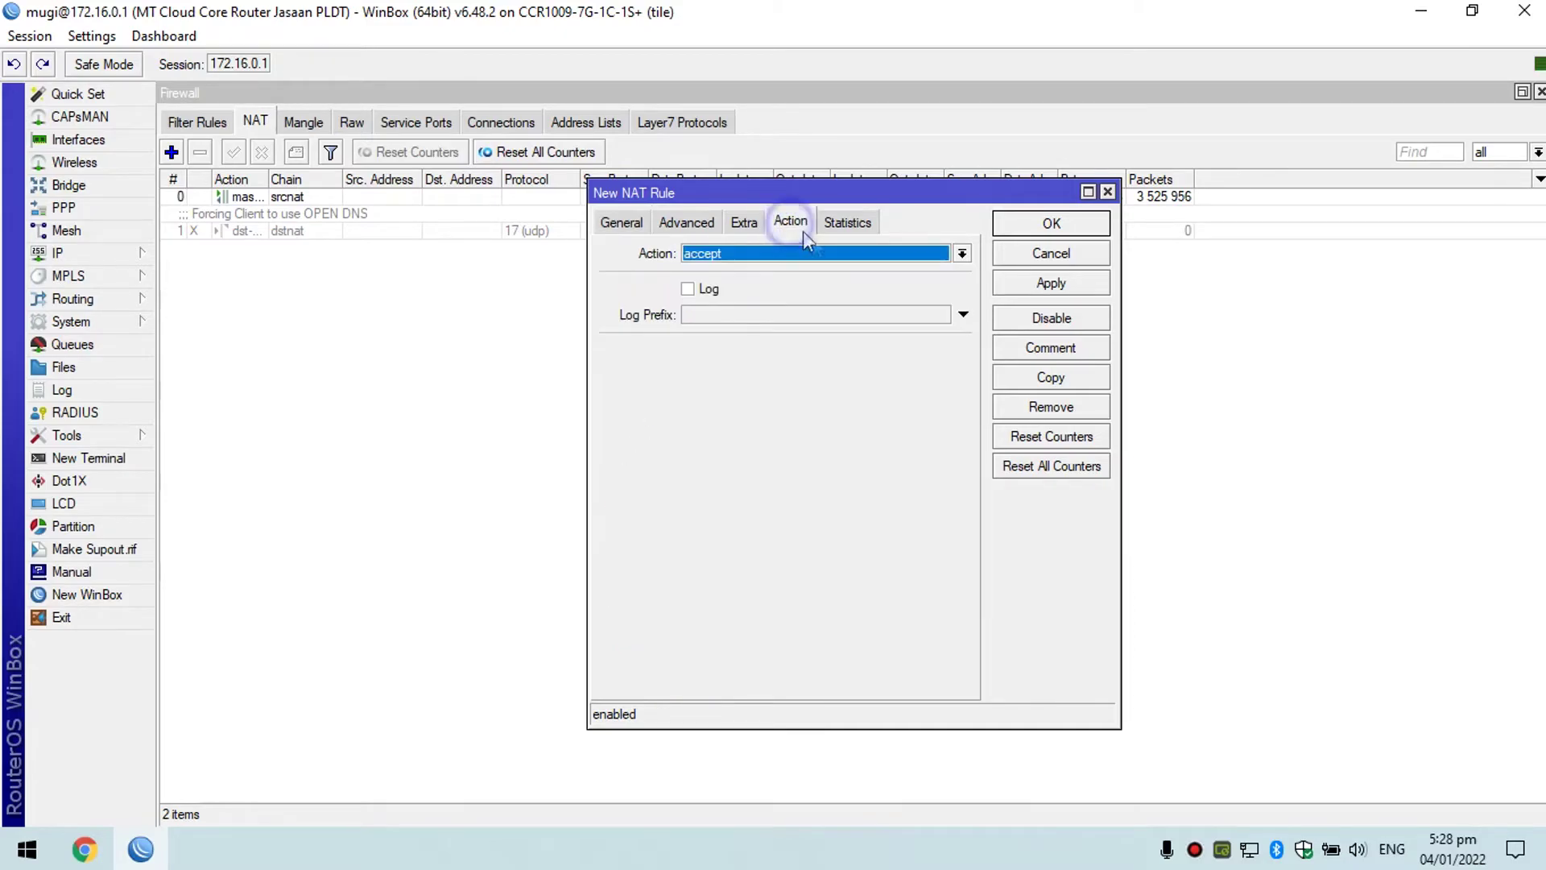
left_click(874, 254)
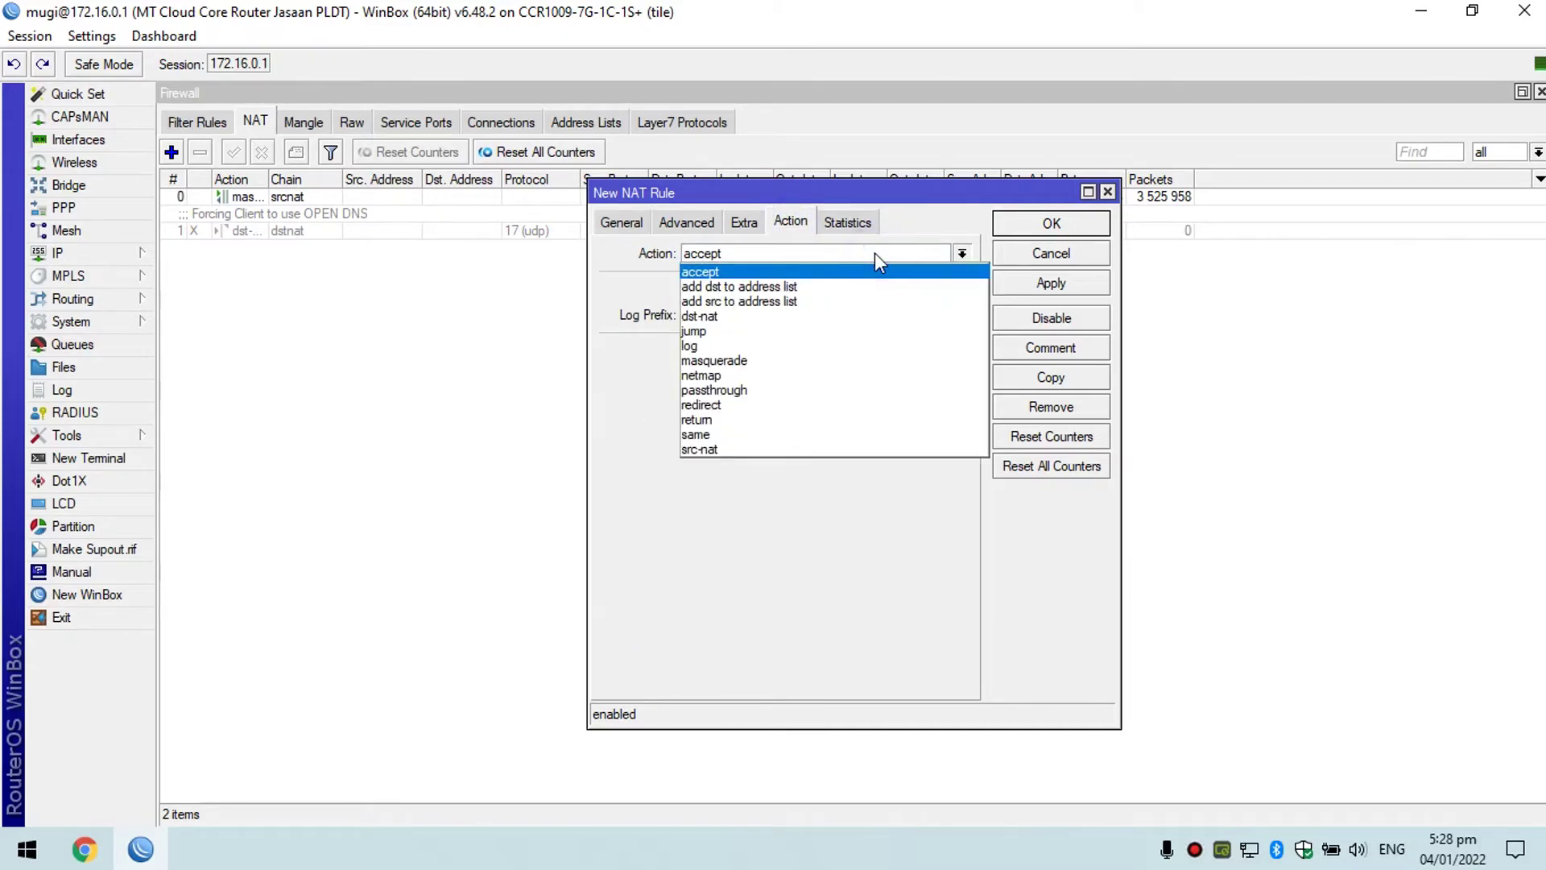
left_click(724, 318)
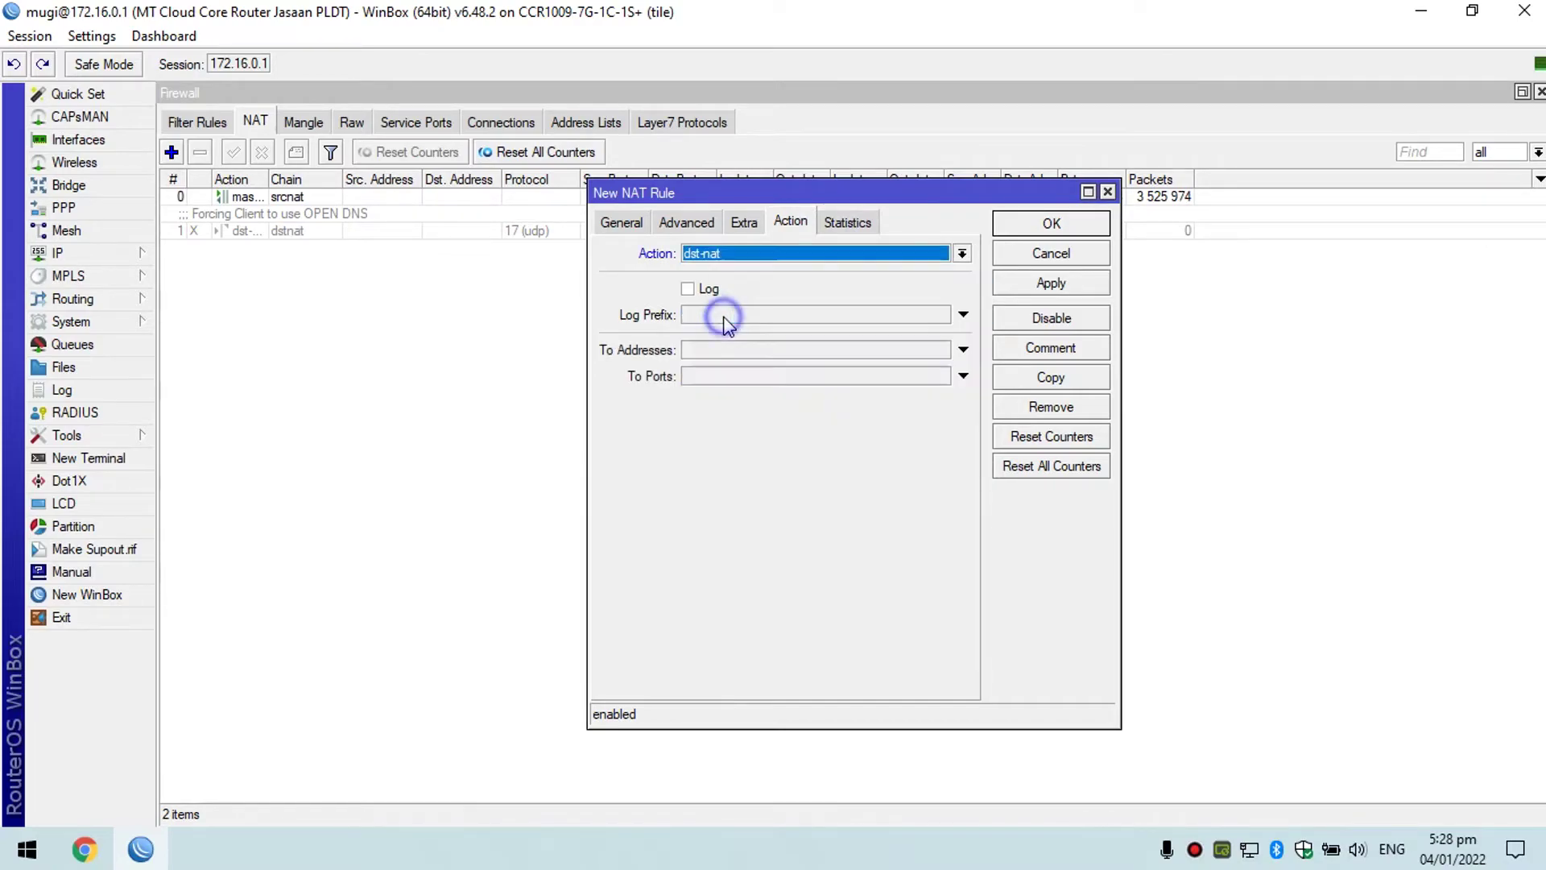
Start the NAT rule's target address, switch to Chrome and copy the OpenDNS nameserver 208.67.222.222 from the dashboard footer.
left_click(752, 351)
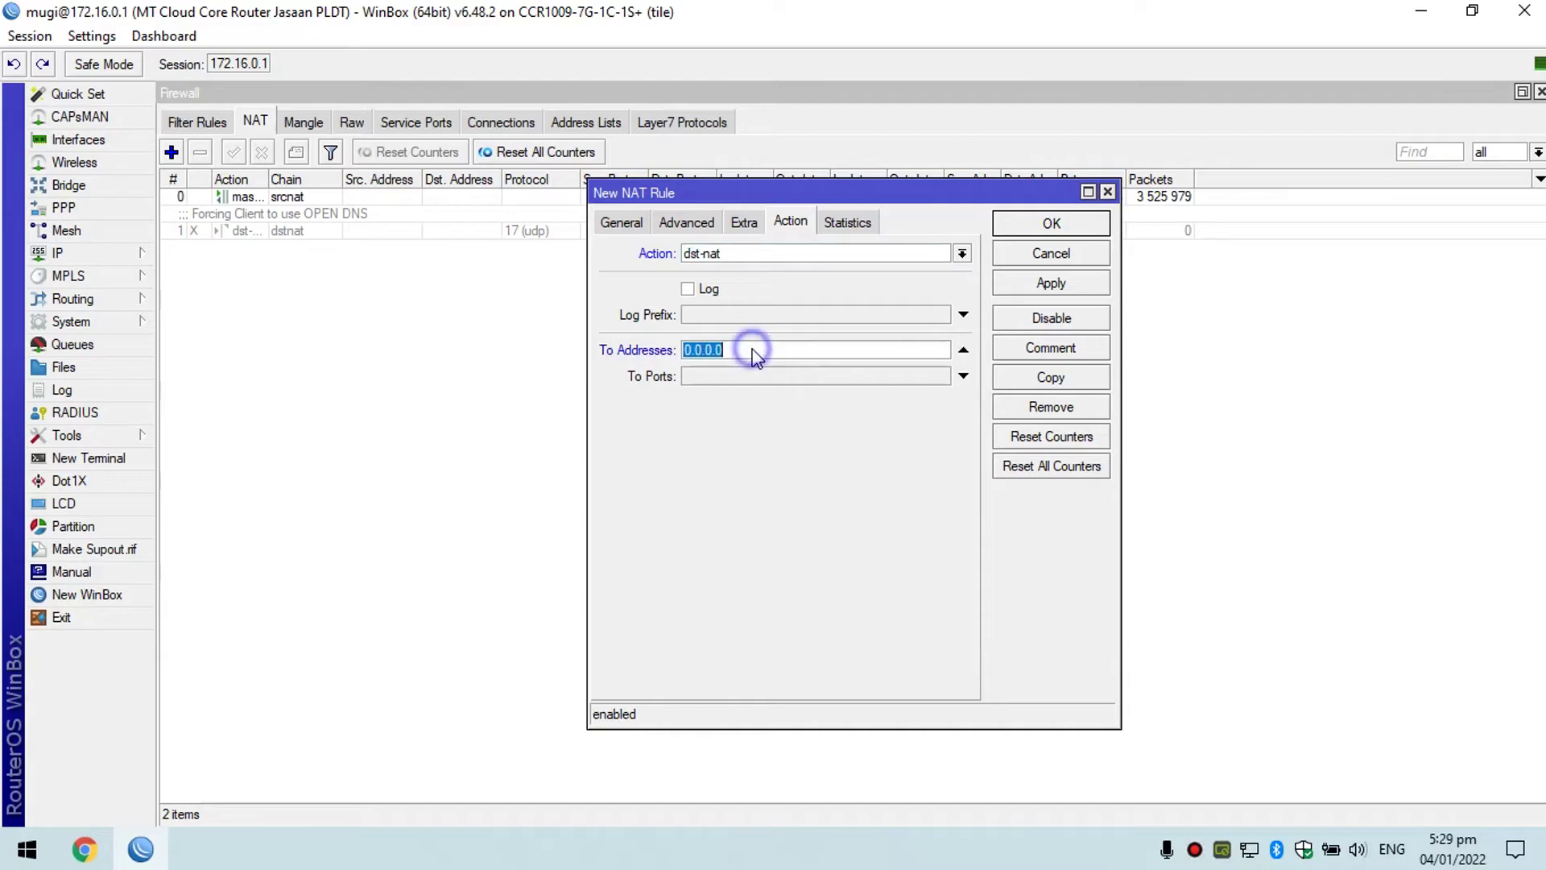
left_click(103, 847)
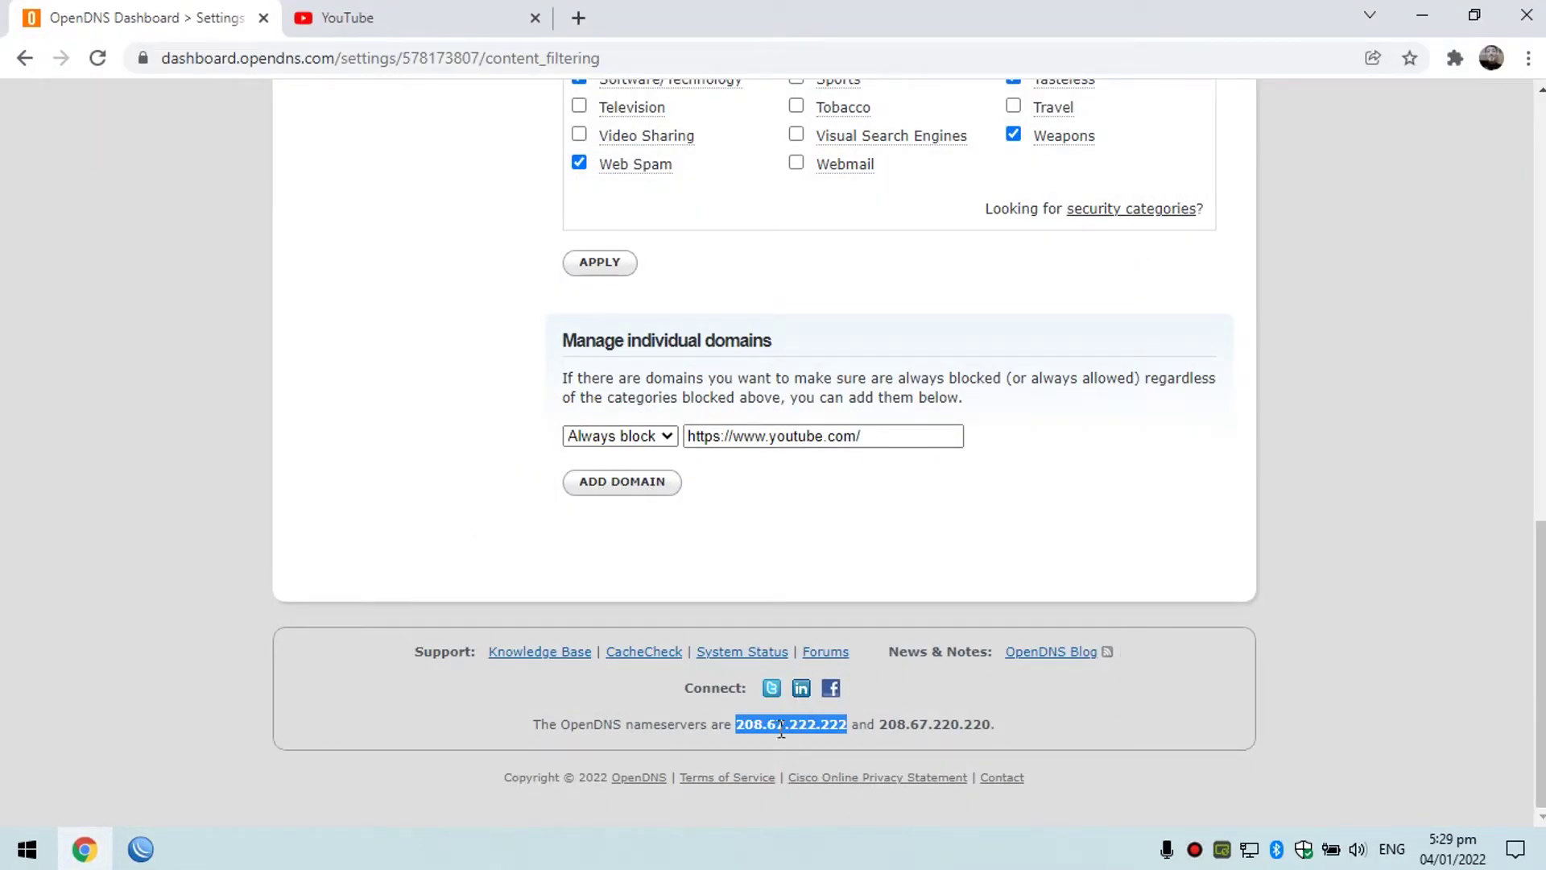
left_click(847, 725)
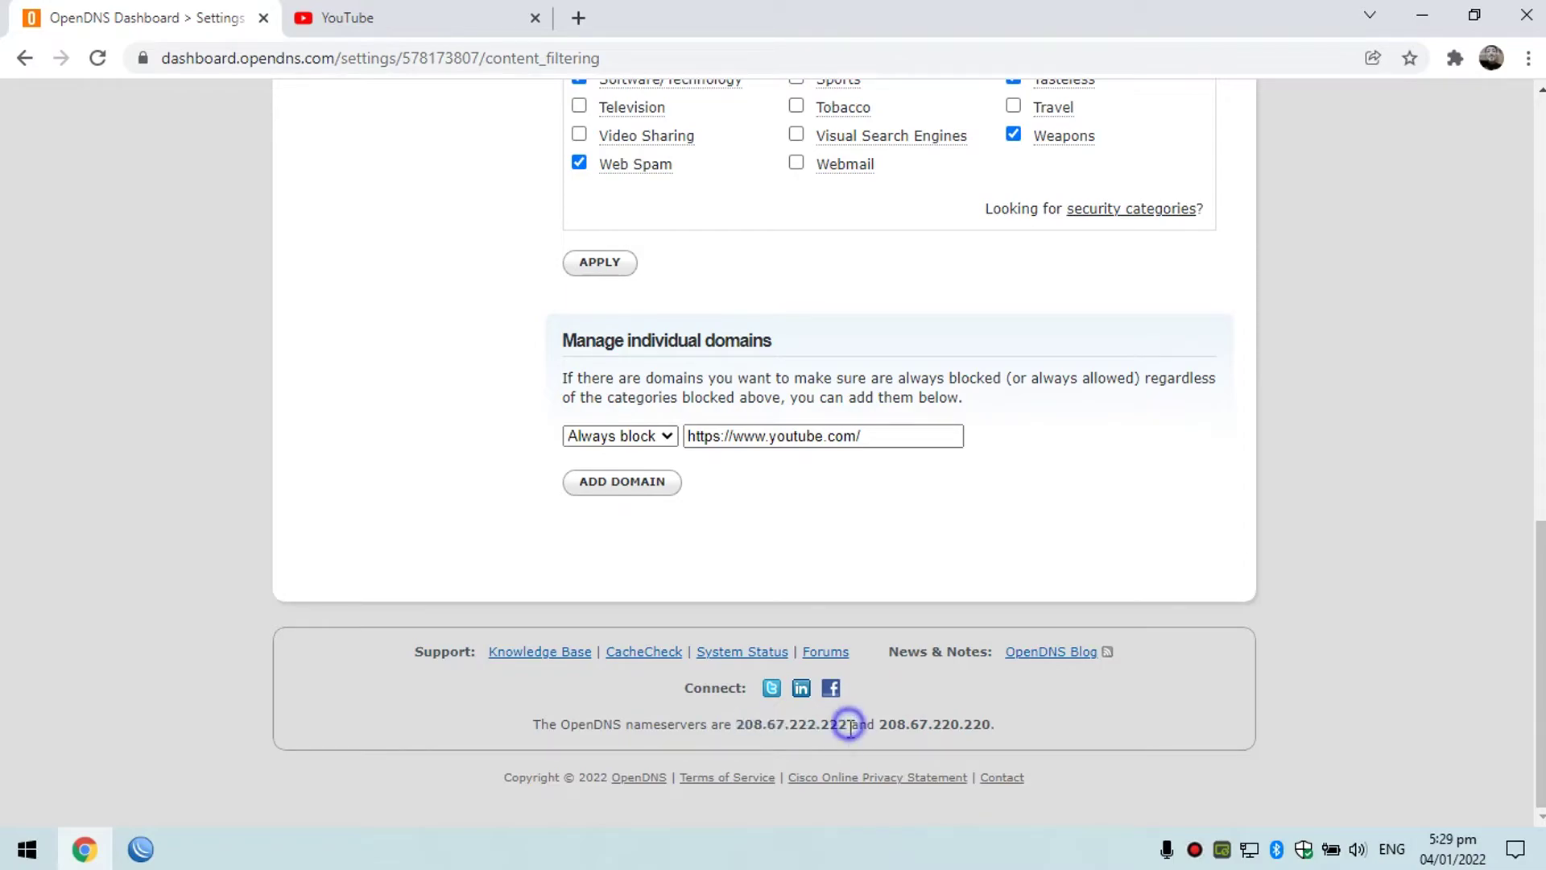
left_click(845, 724)
left_click_drag(846, 724, 739, 719)
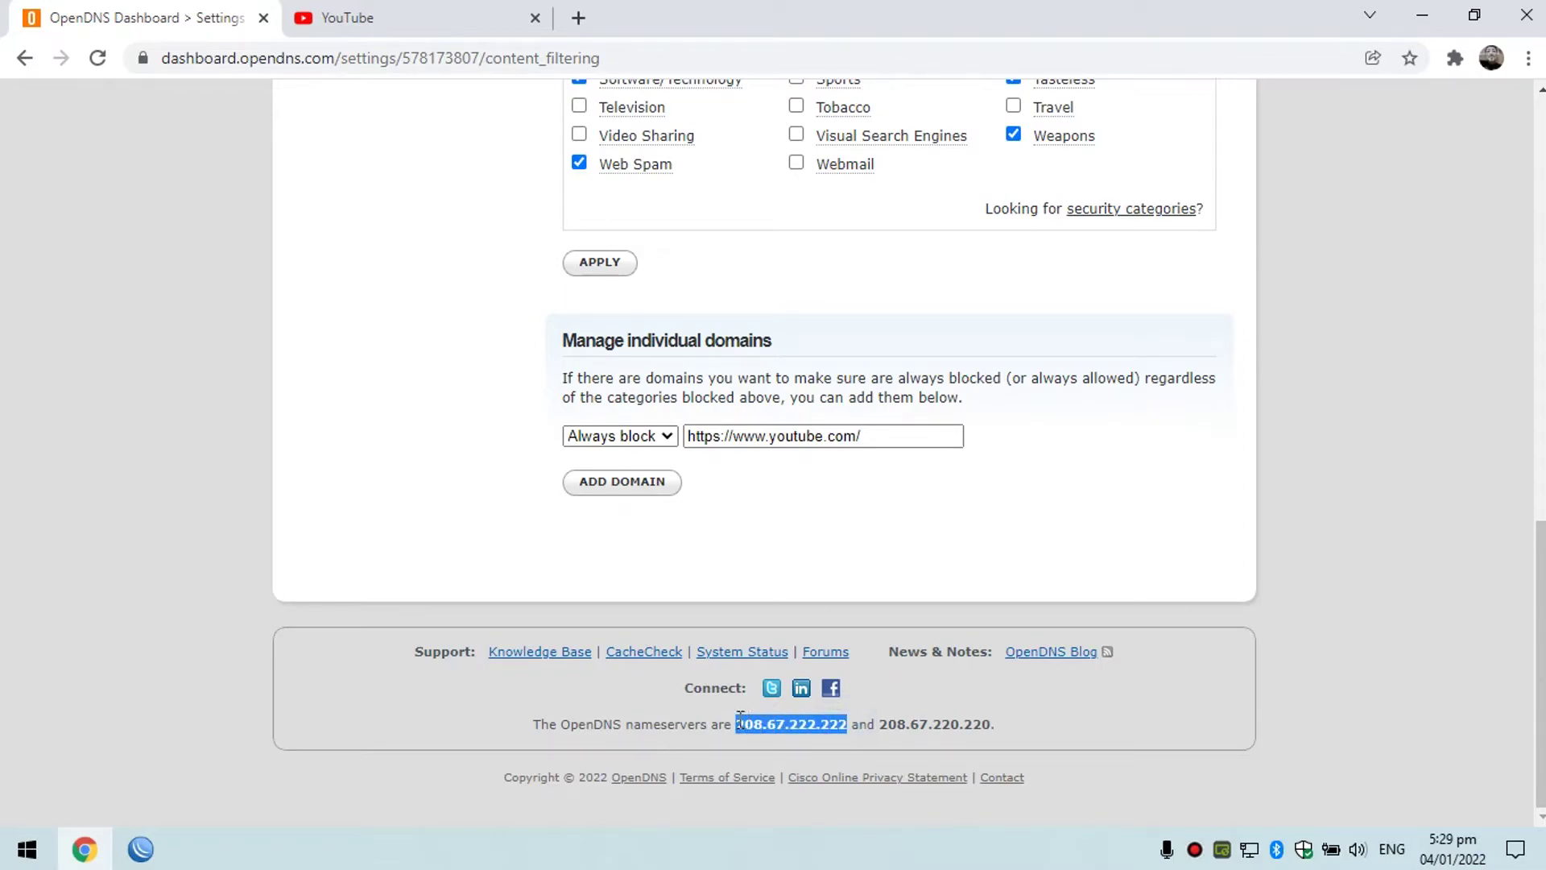
right_click(781, 722)
left_click(849, 545)
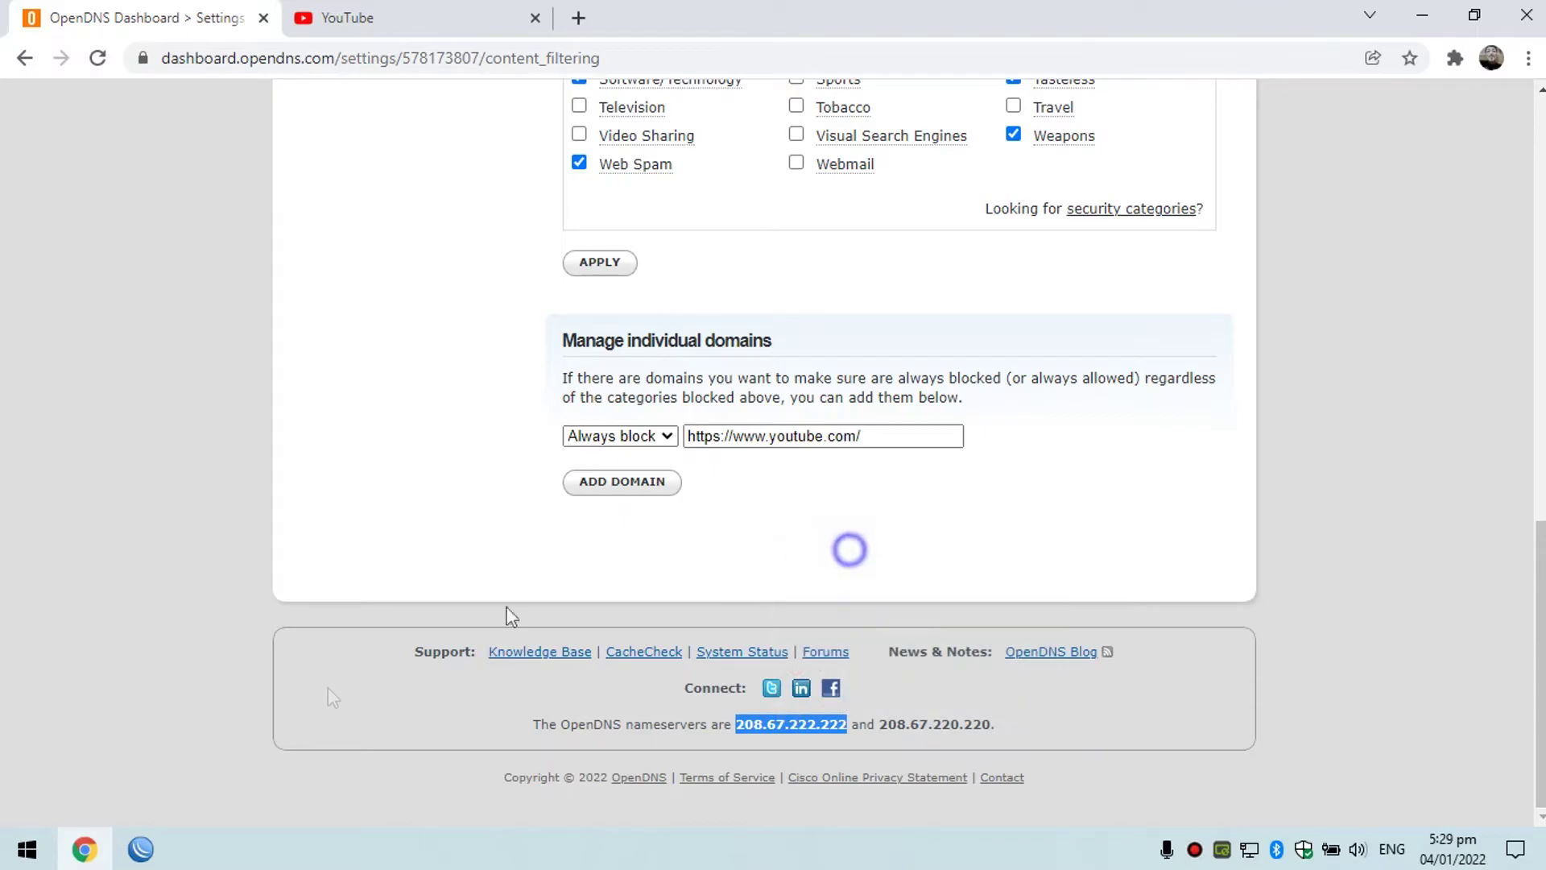
Switch back to WinBox and set the NAT rule's target address to 208.67.222.222.
left_click(143, 853)
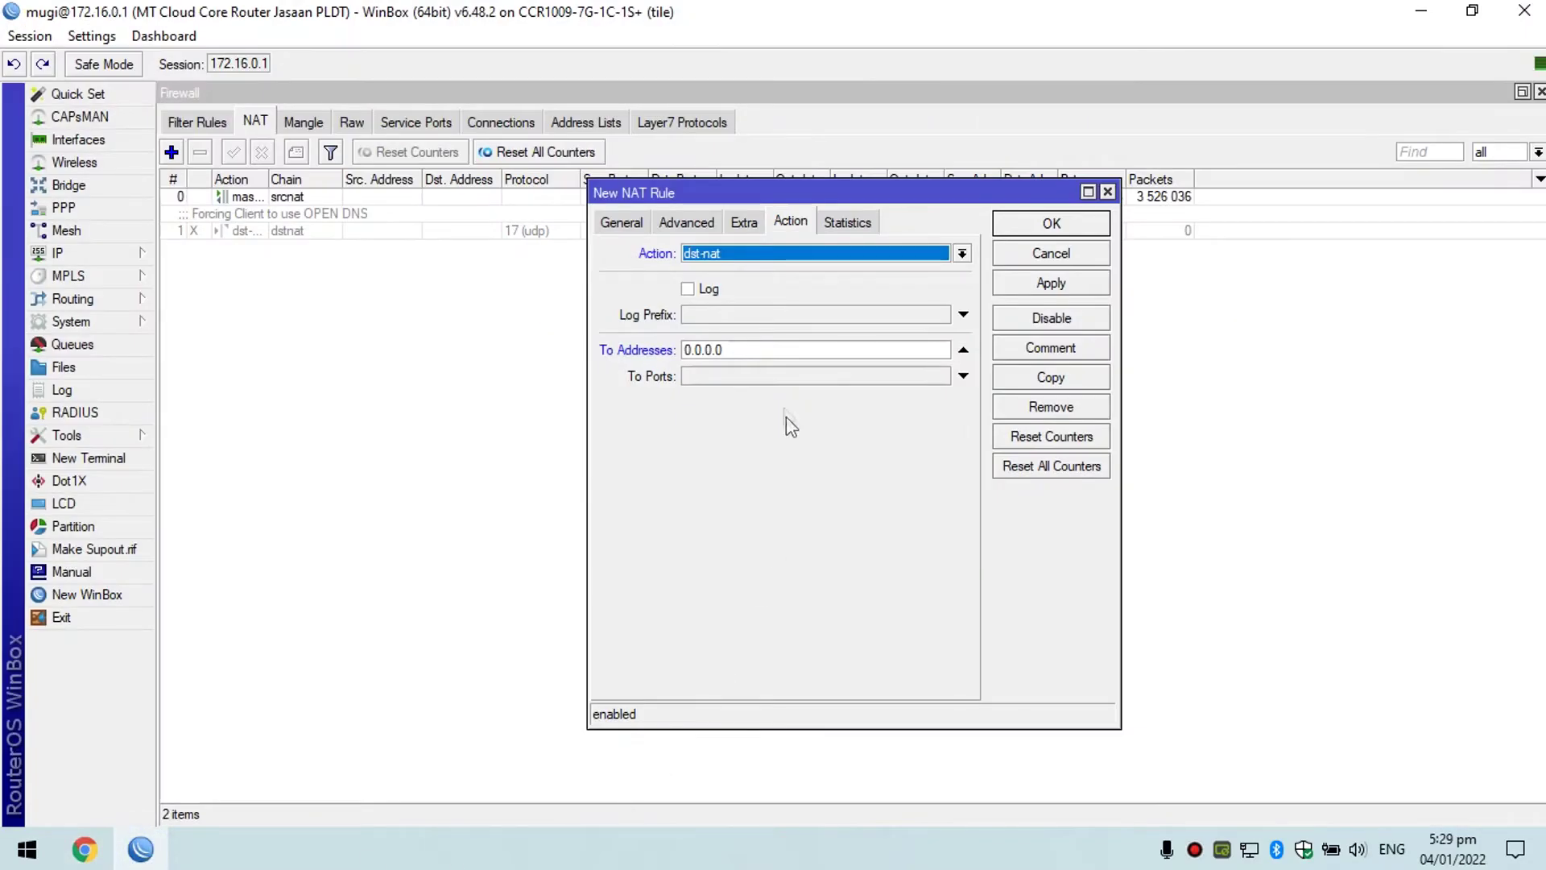
double_click(749, 351)
right_click(758, 352)
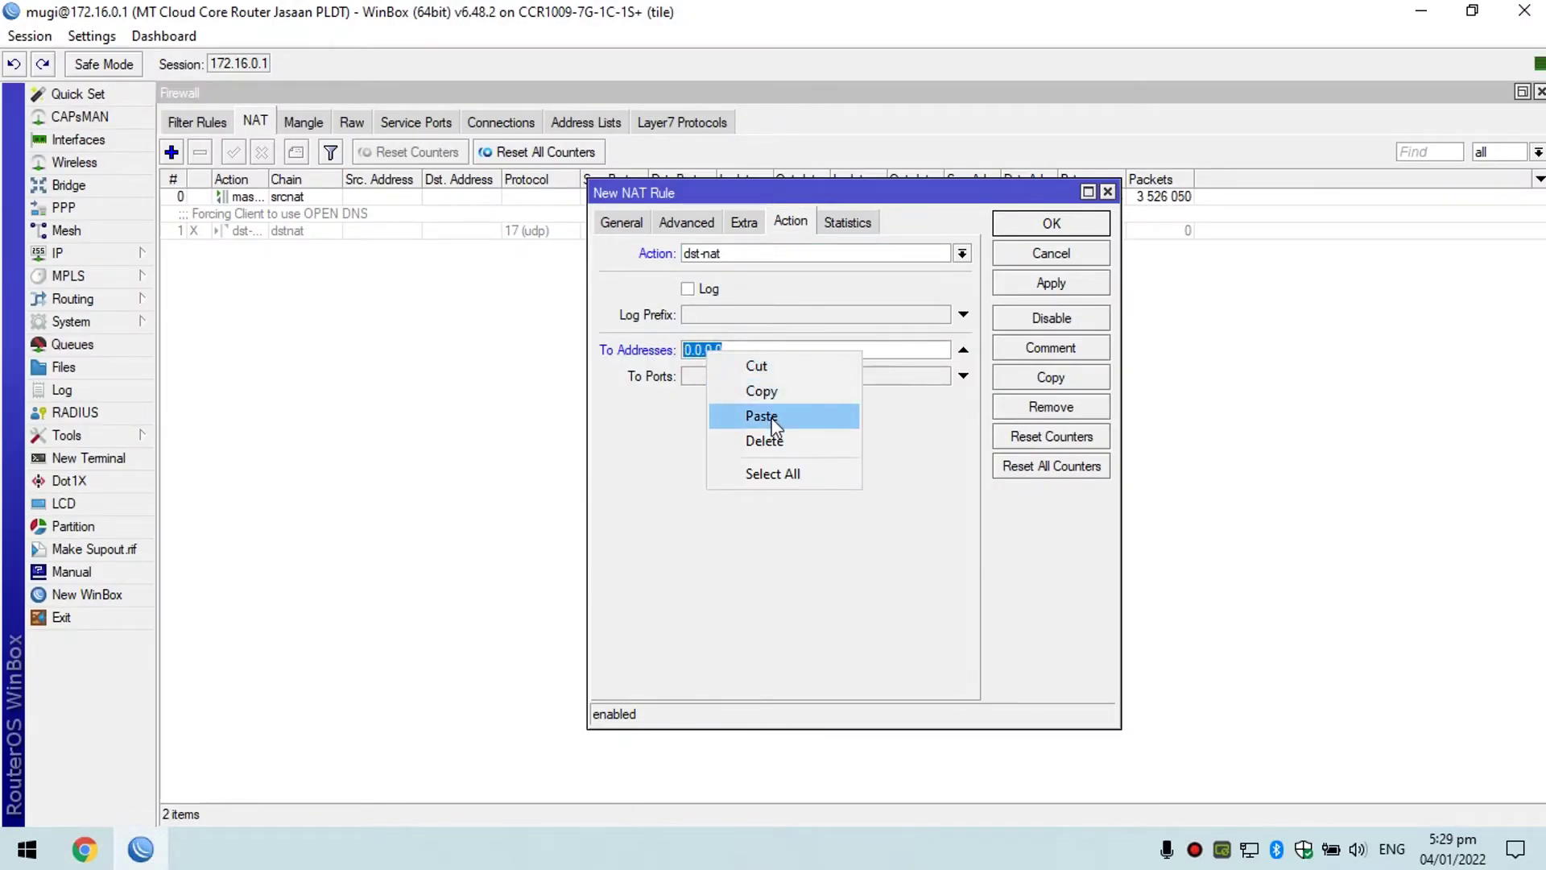
left_click(769, 417)
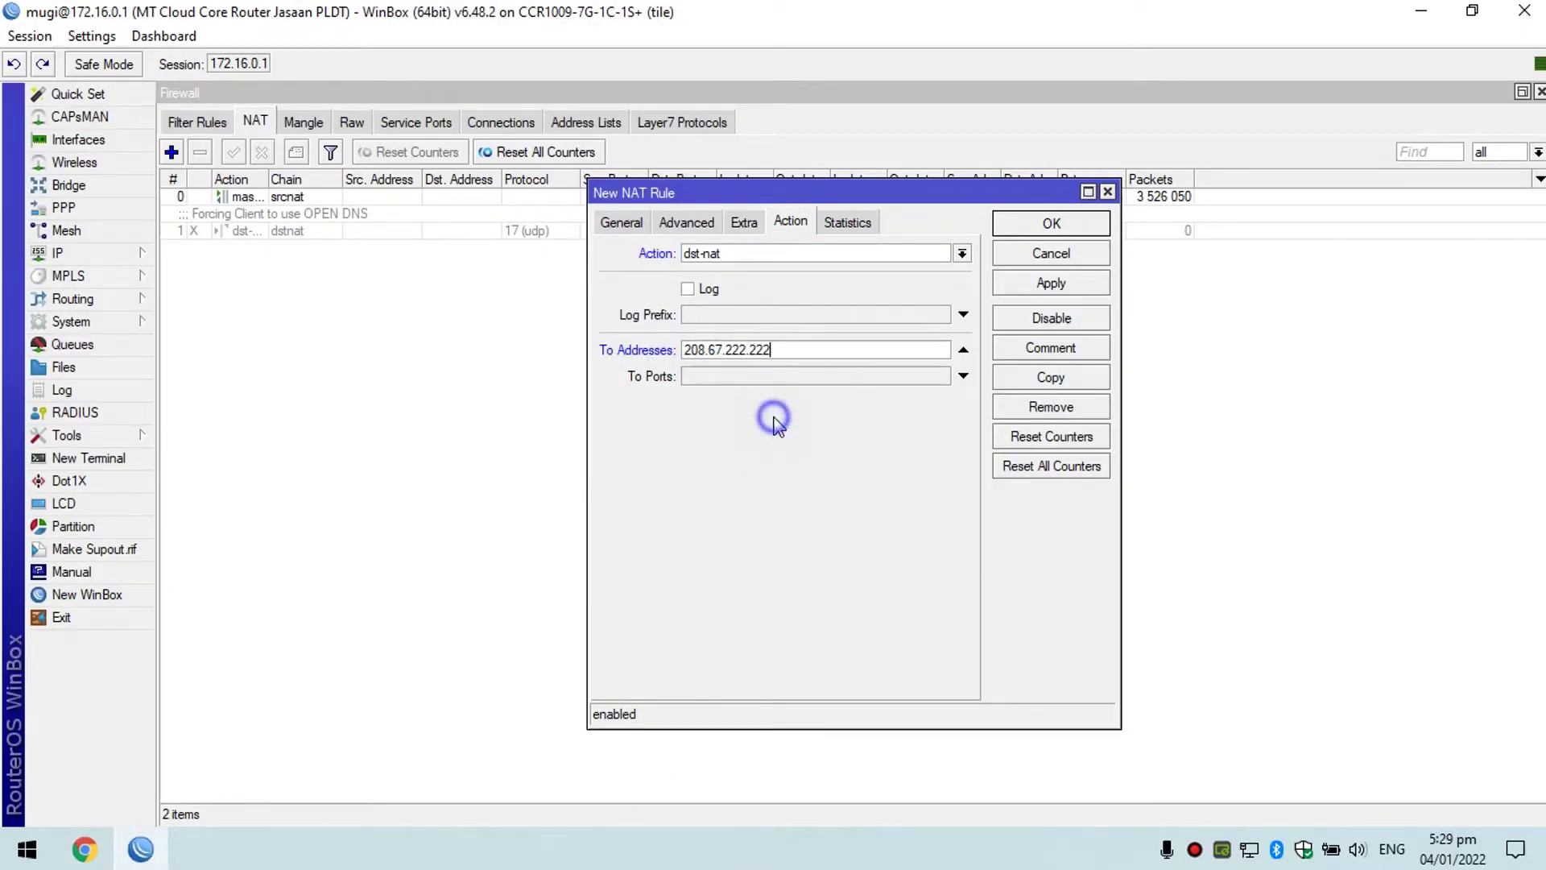
Set the NAT rule's target port to 53 and save the rule.
left_click(716, 379)
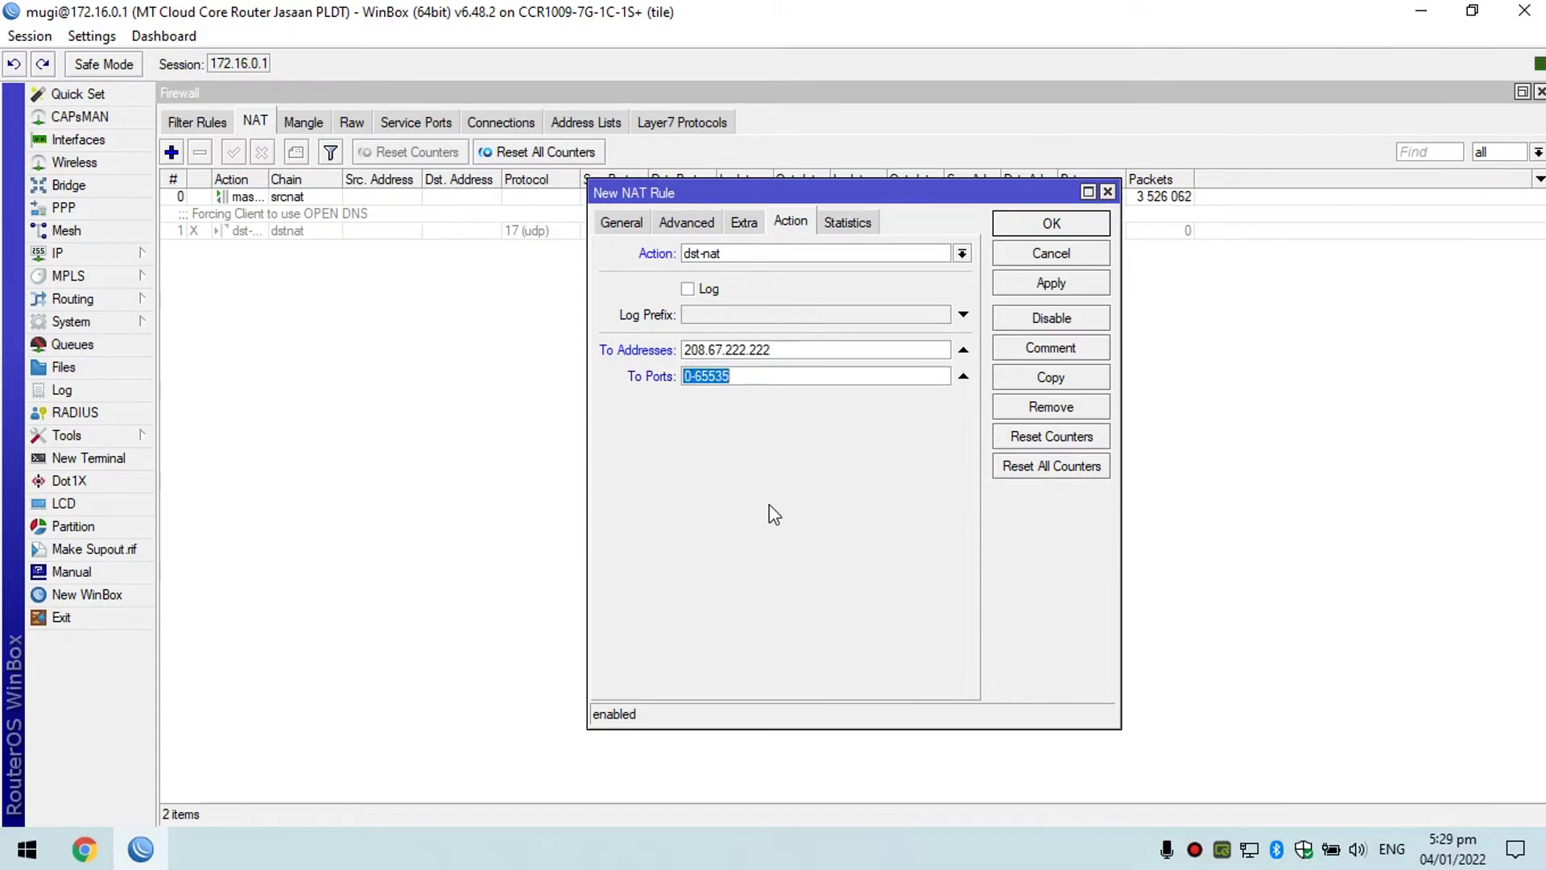
type("53")
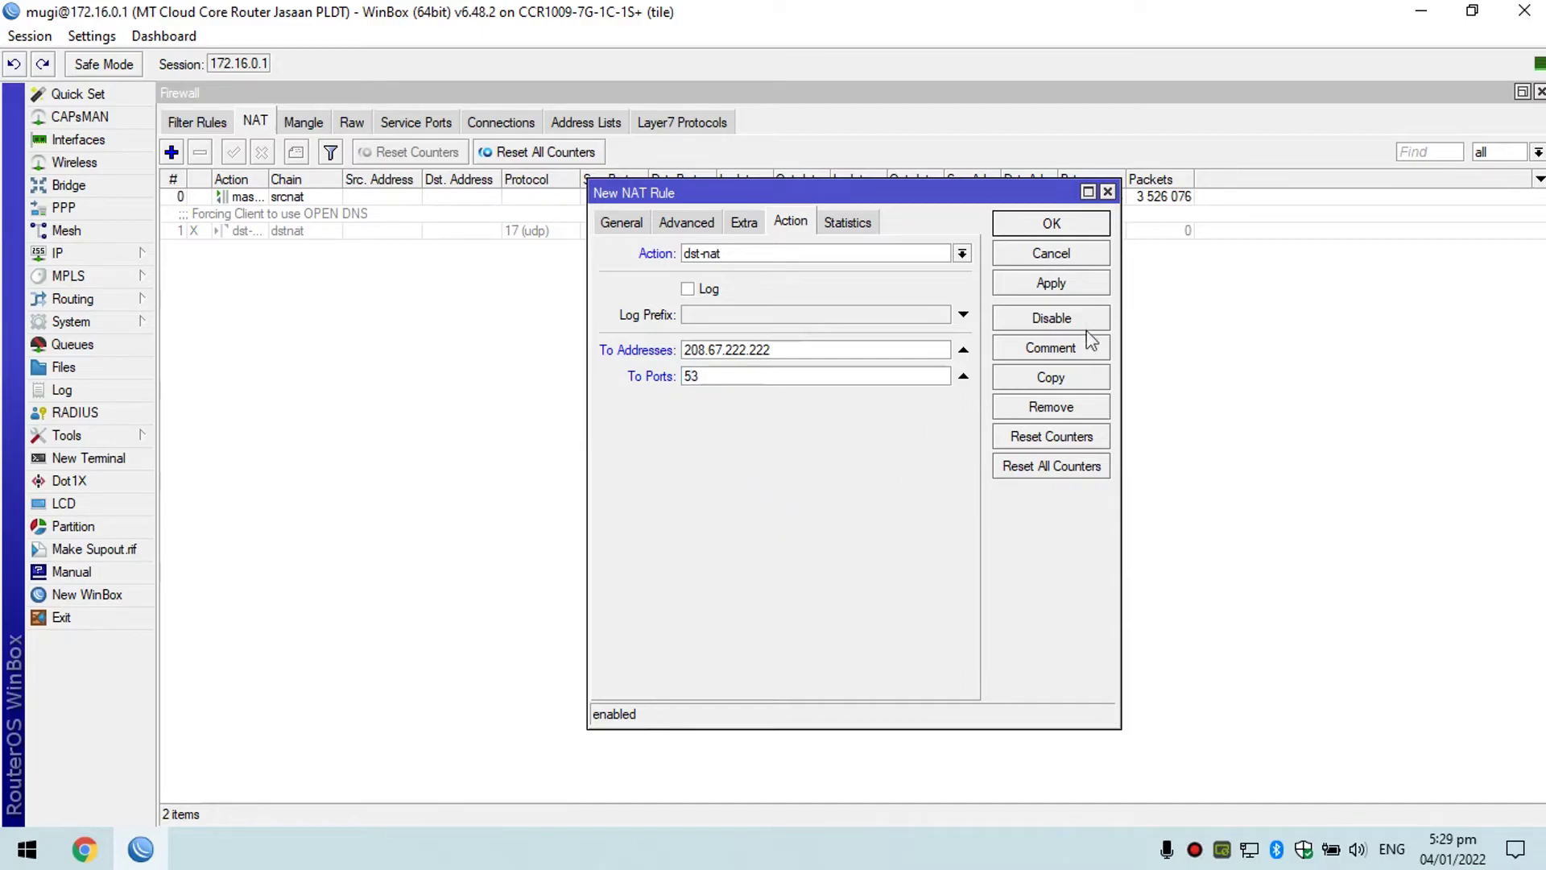
left_click(1051, 283)
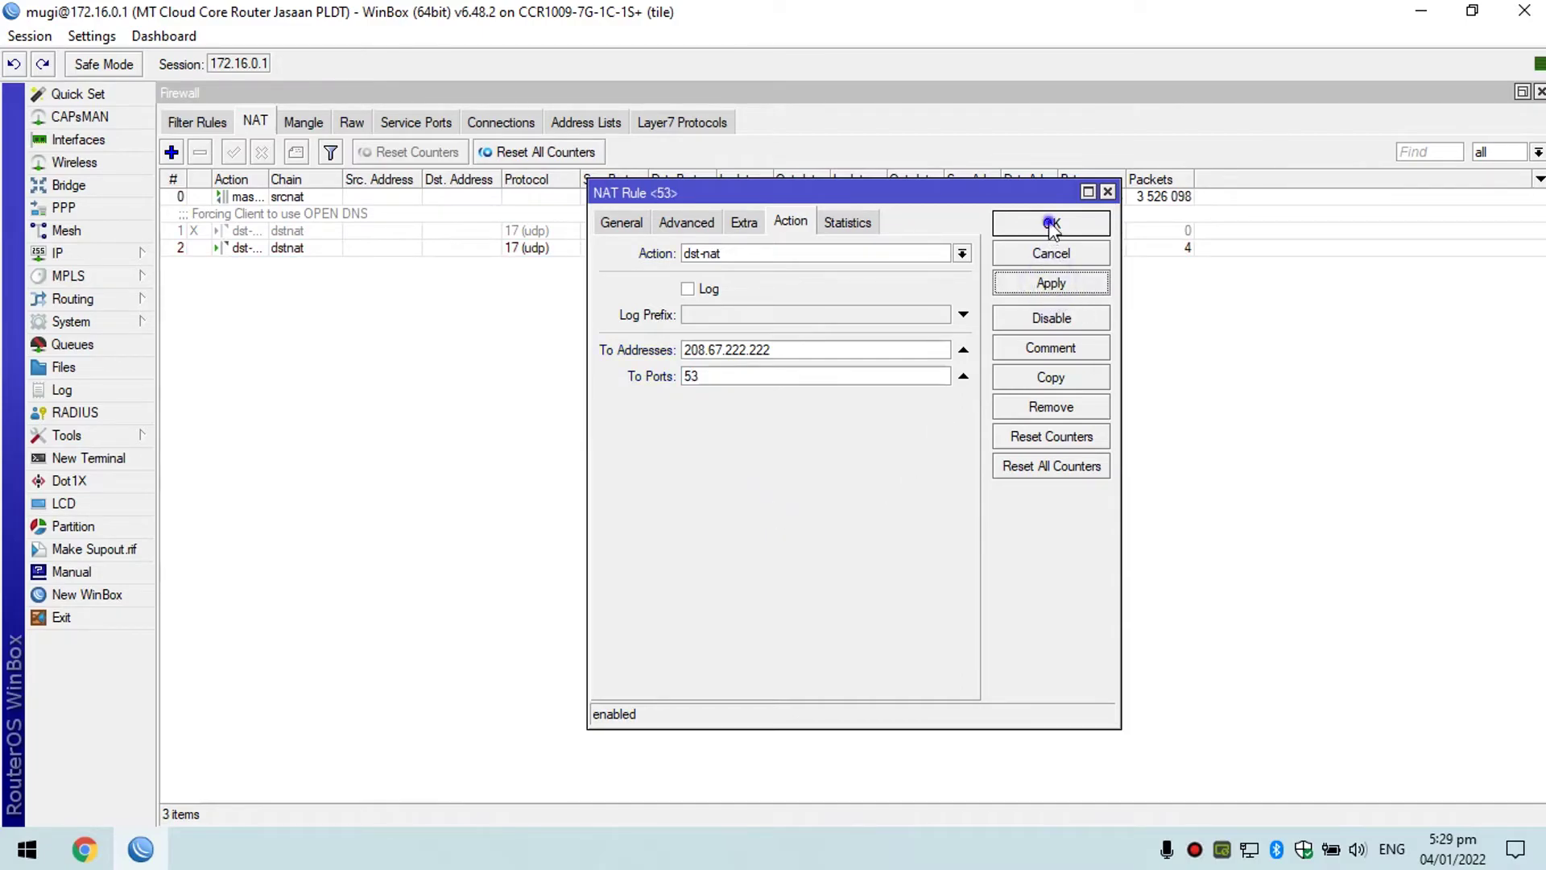
left_click(1050, 224)
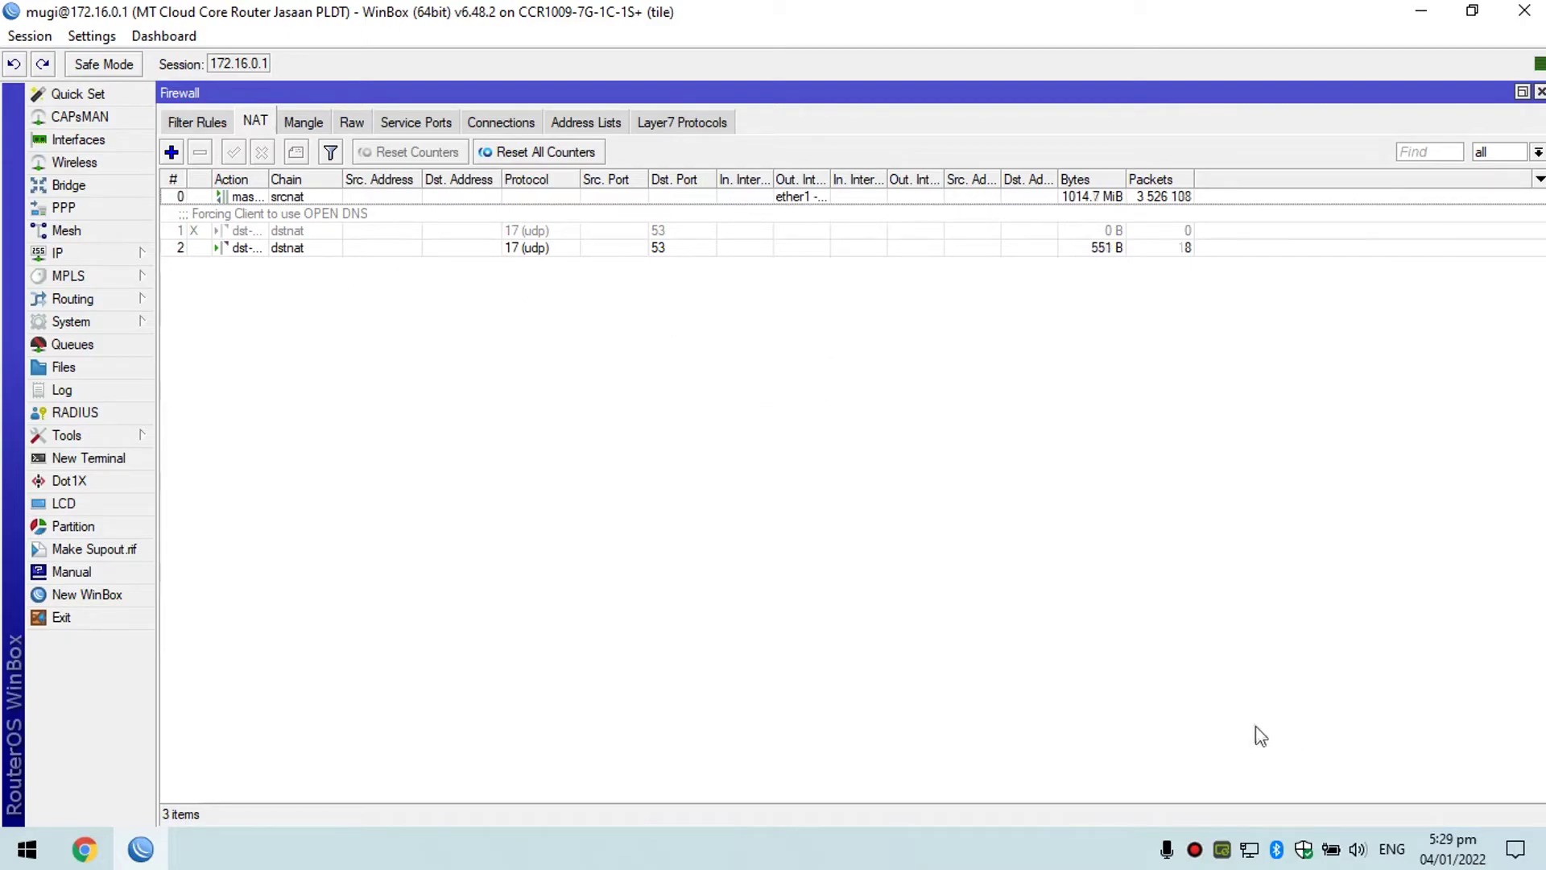
Switch to the Windows network settings and open the Ethernet adapter's Internet Protocol Version 4 properties.
left_click(1249, 856)
left_click(1305, 829)
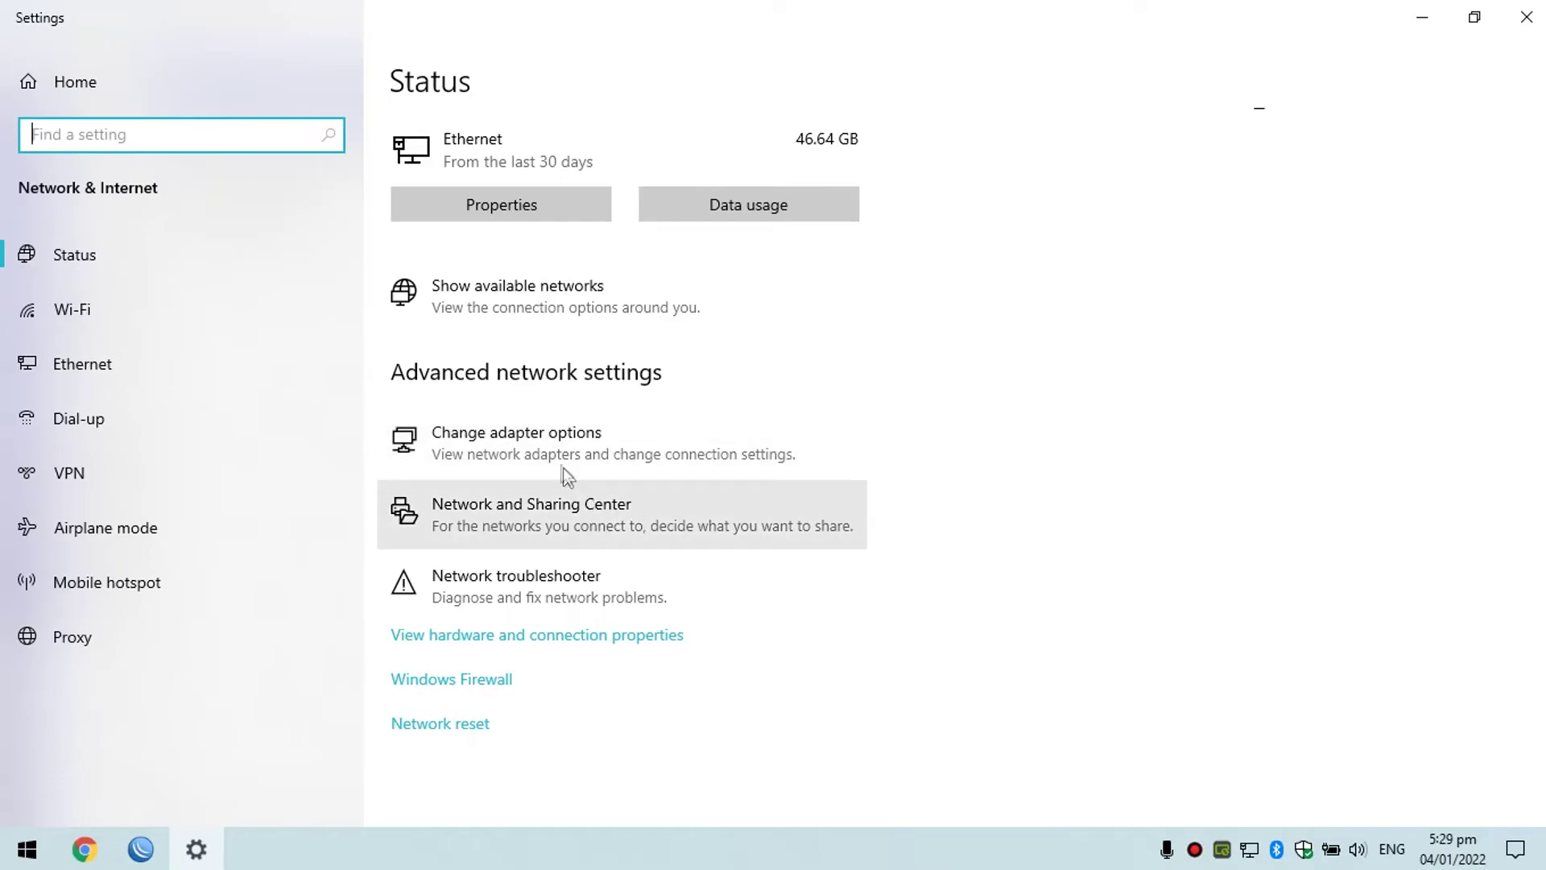
left_click(452, 449)
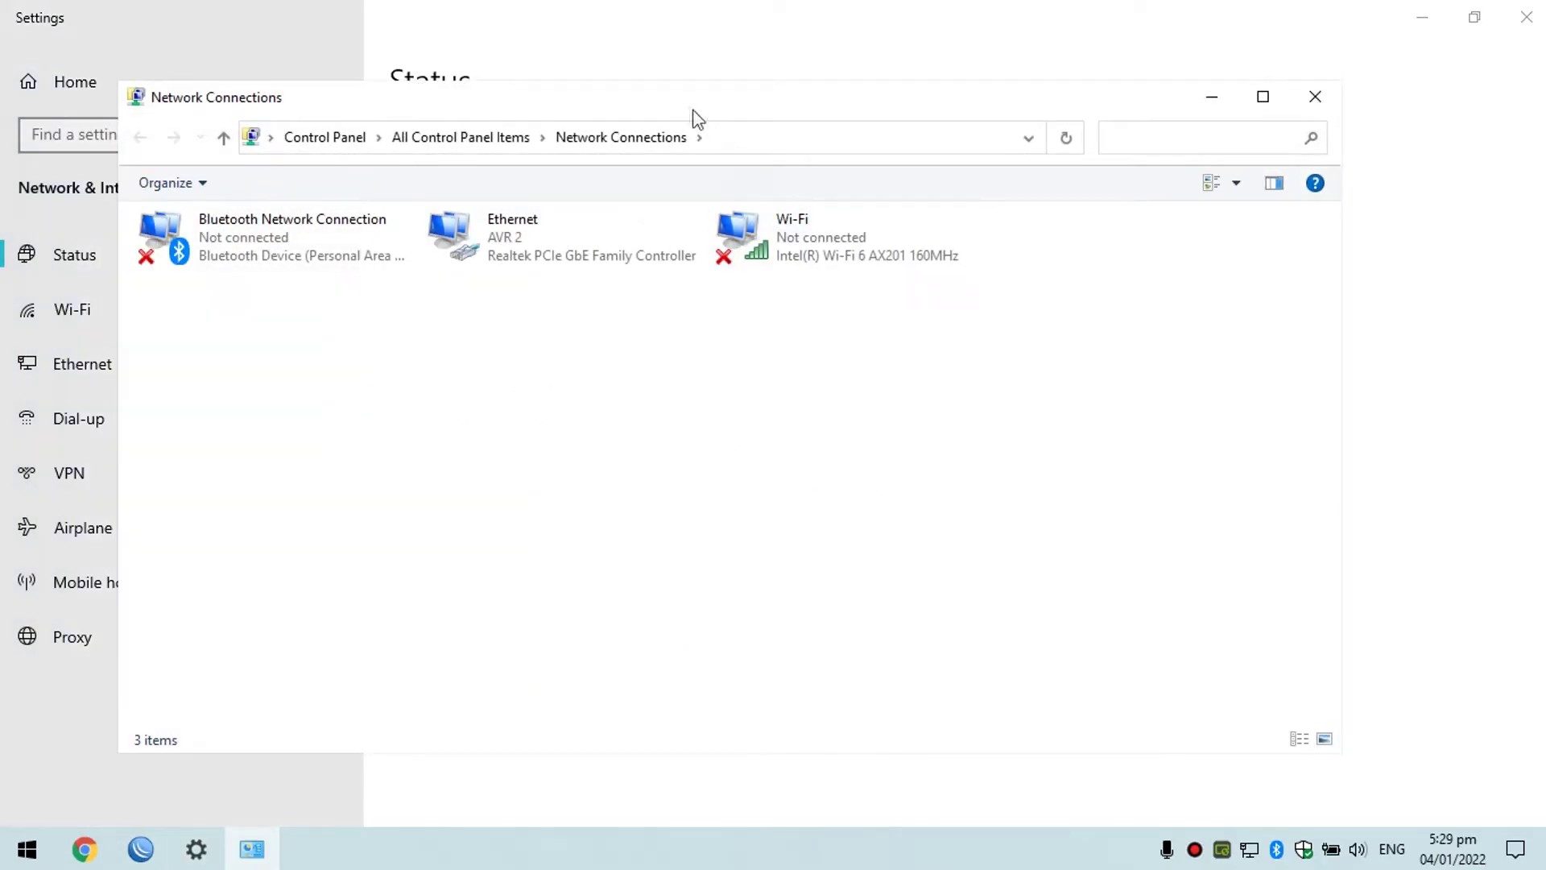
left_click_drag(698, 119, 776, 121)
right_click(631, 259)
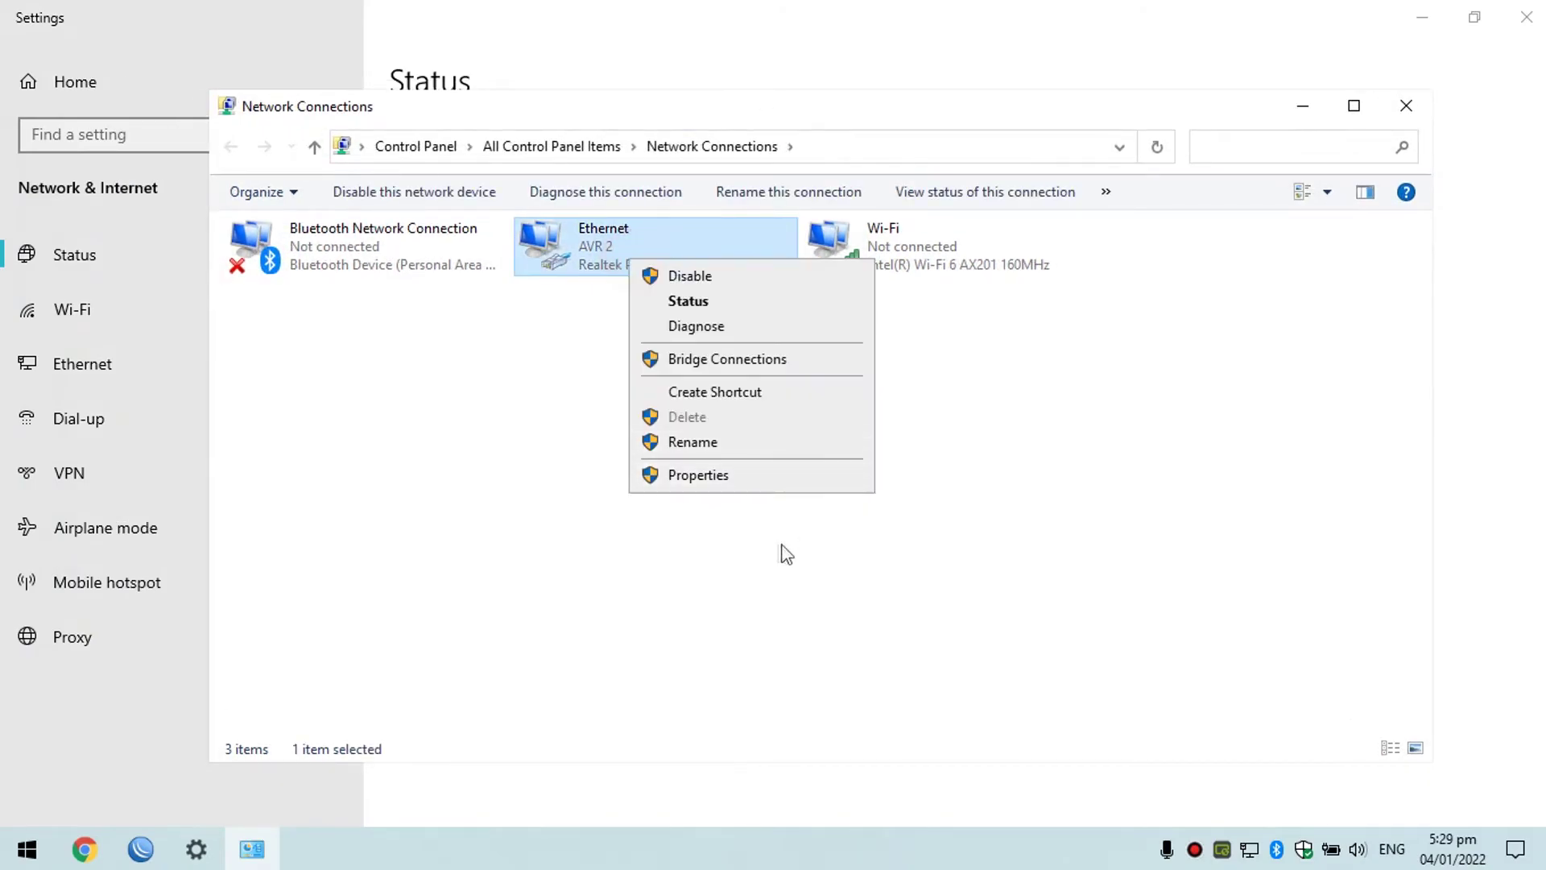
left_click(713, 477)
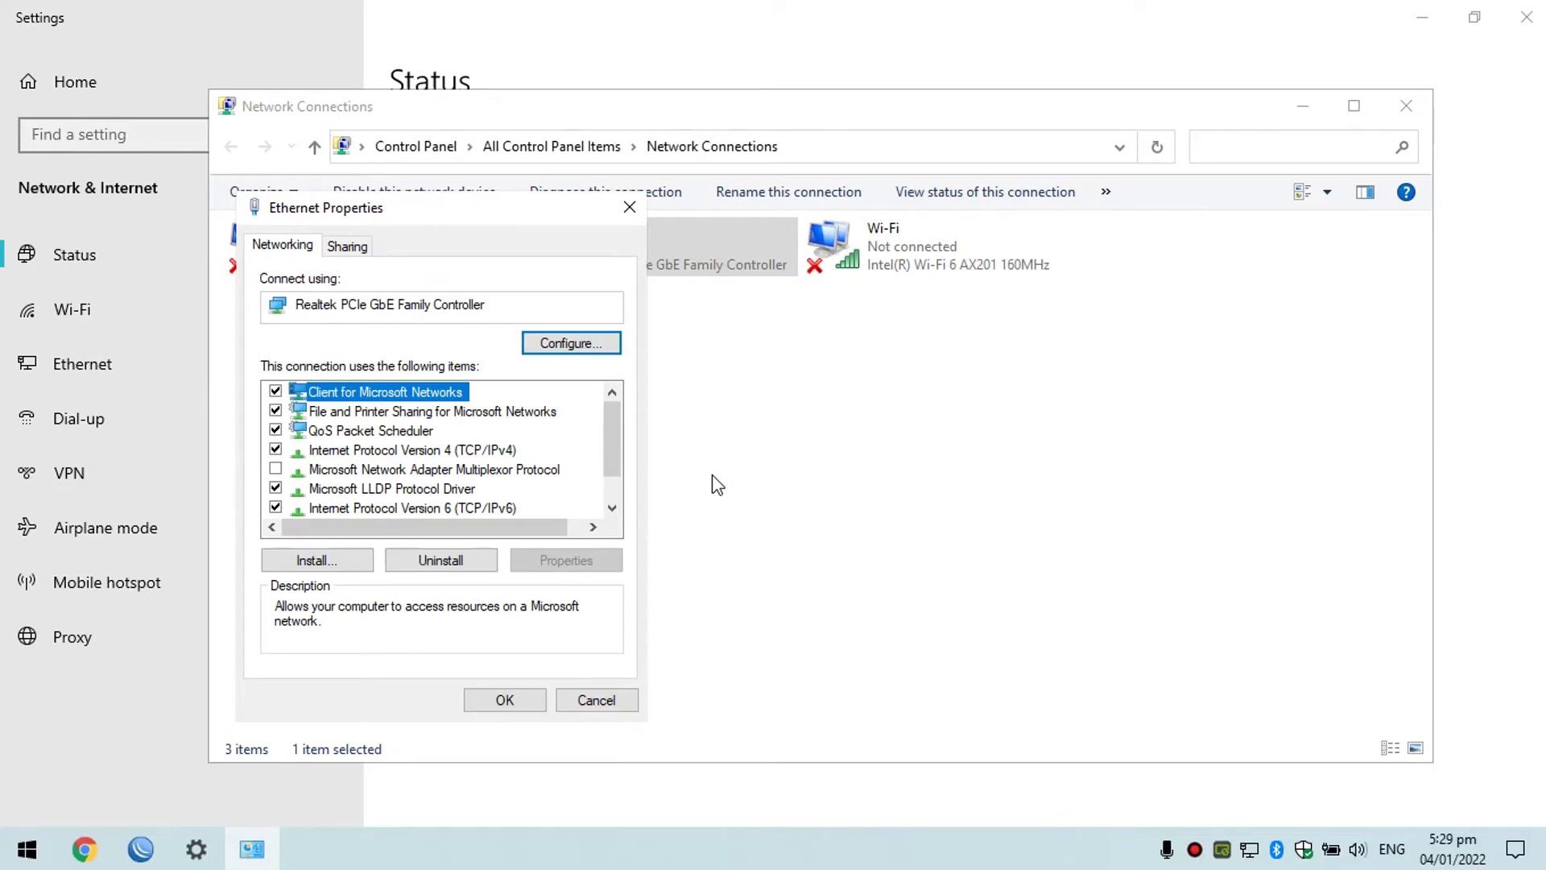
double_click(479, 451)
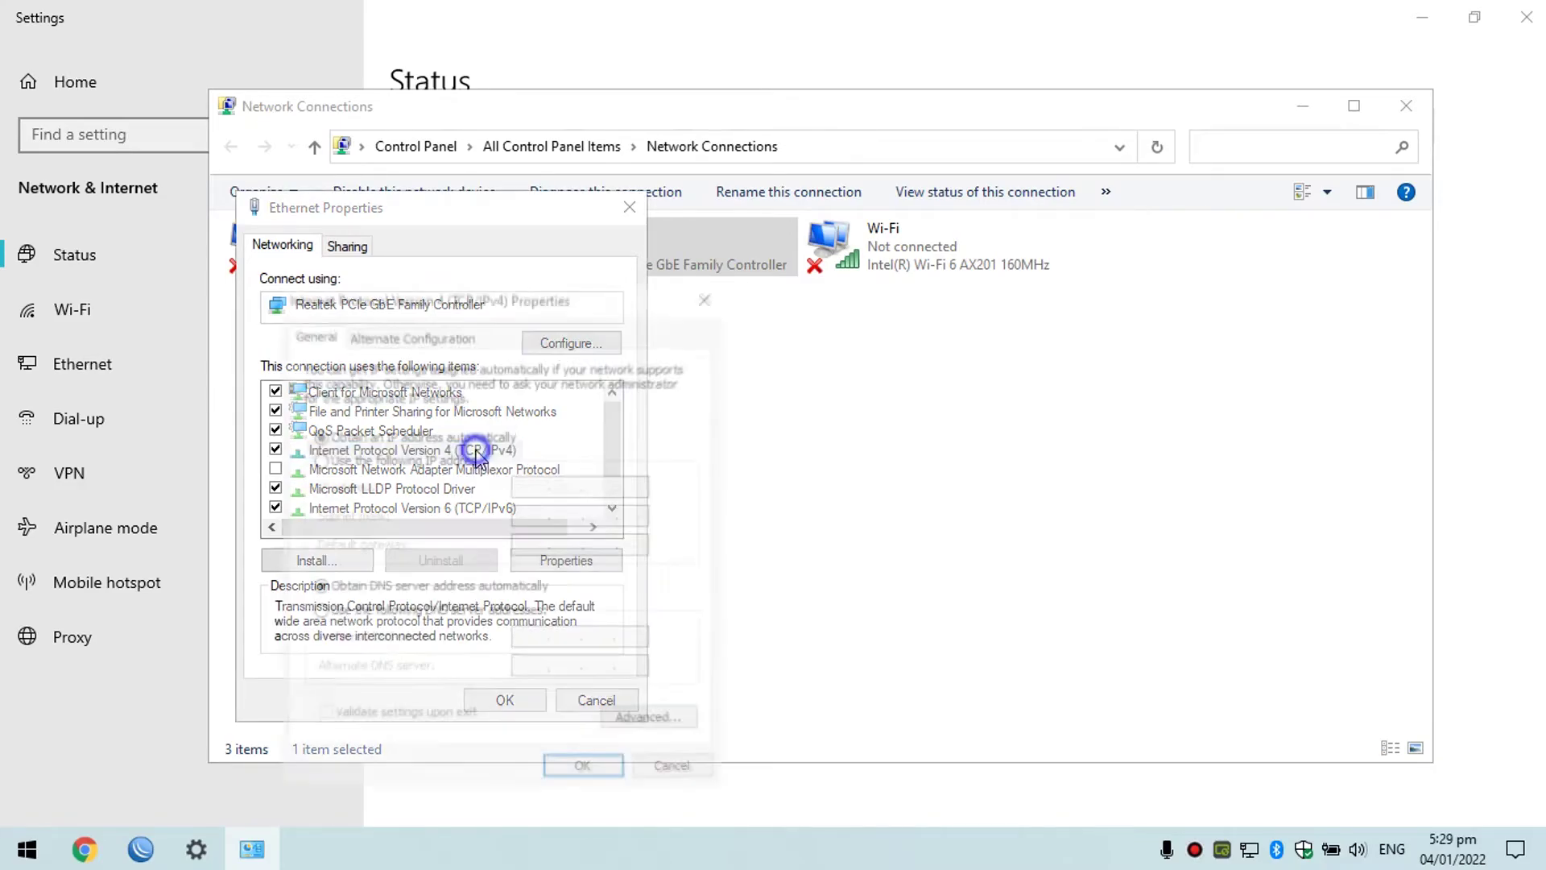
Try a manual preferred DNS server of 8.8.8.8 on the Ethernet adapter, cancel it and close the network windows.
left_click(474, 613)
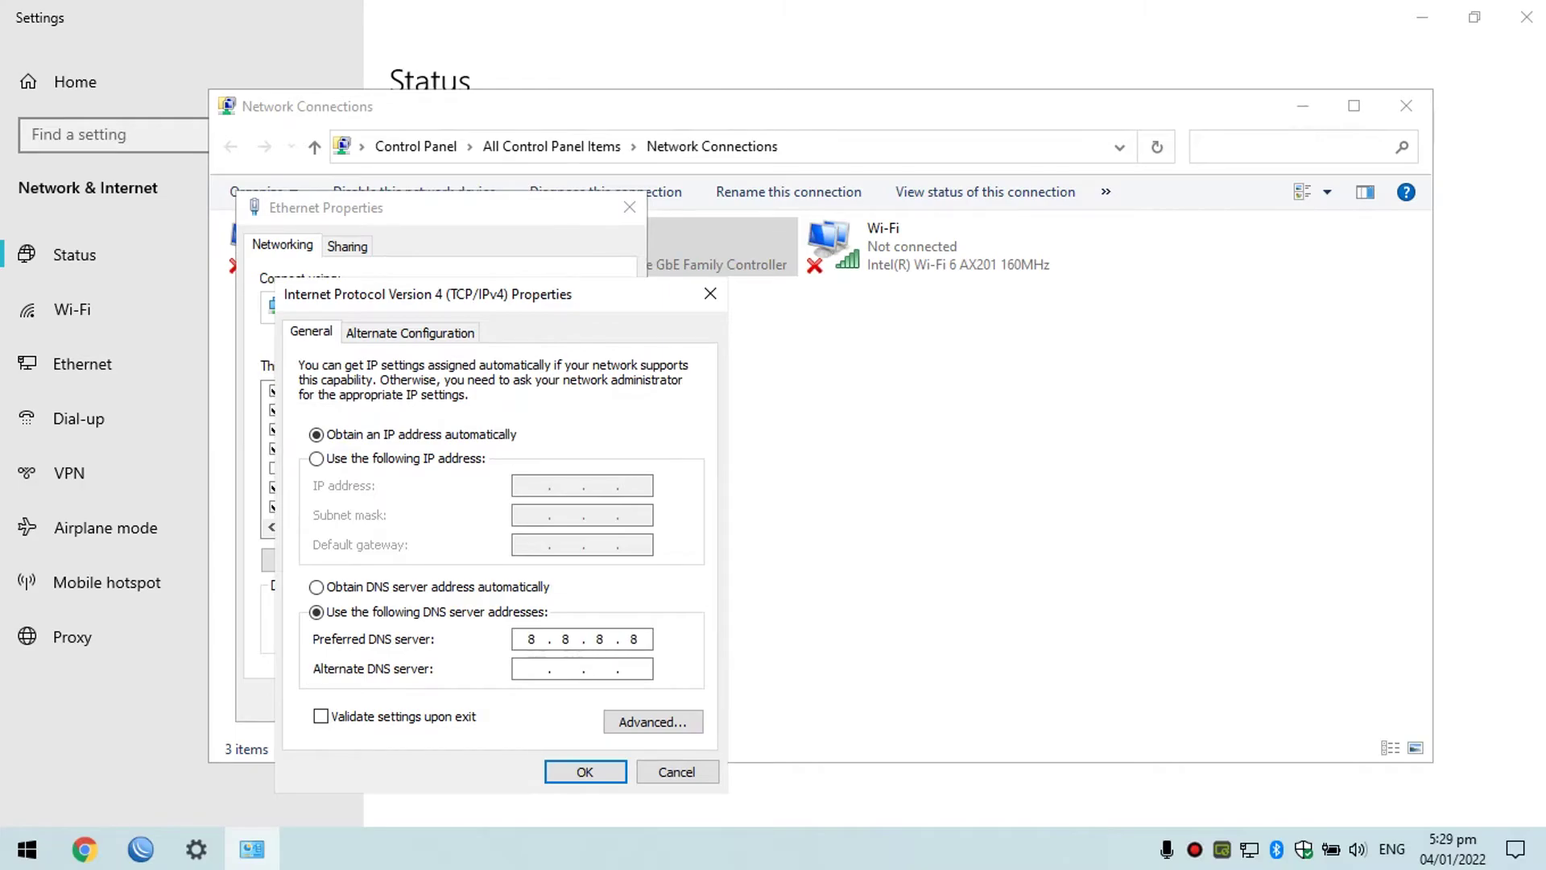
left_click(676, 772)
left_click(590, 697)
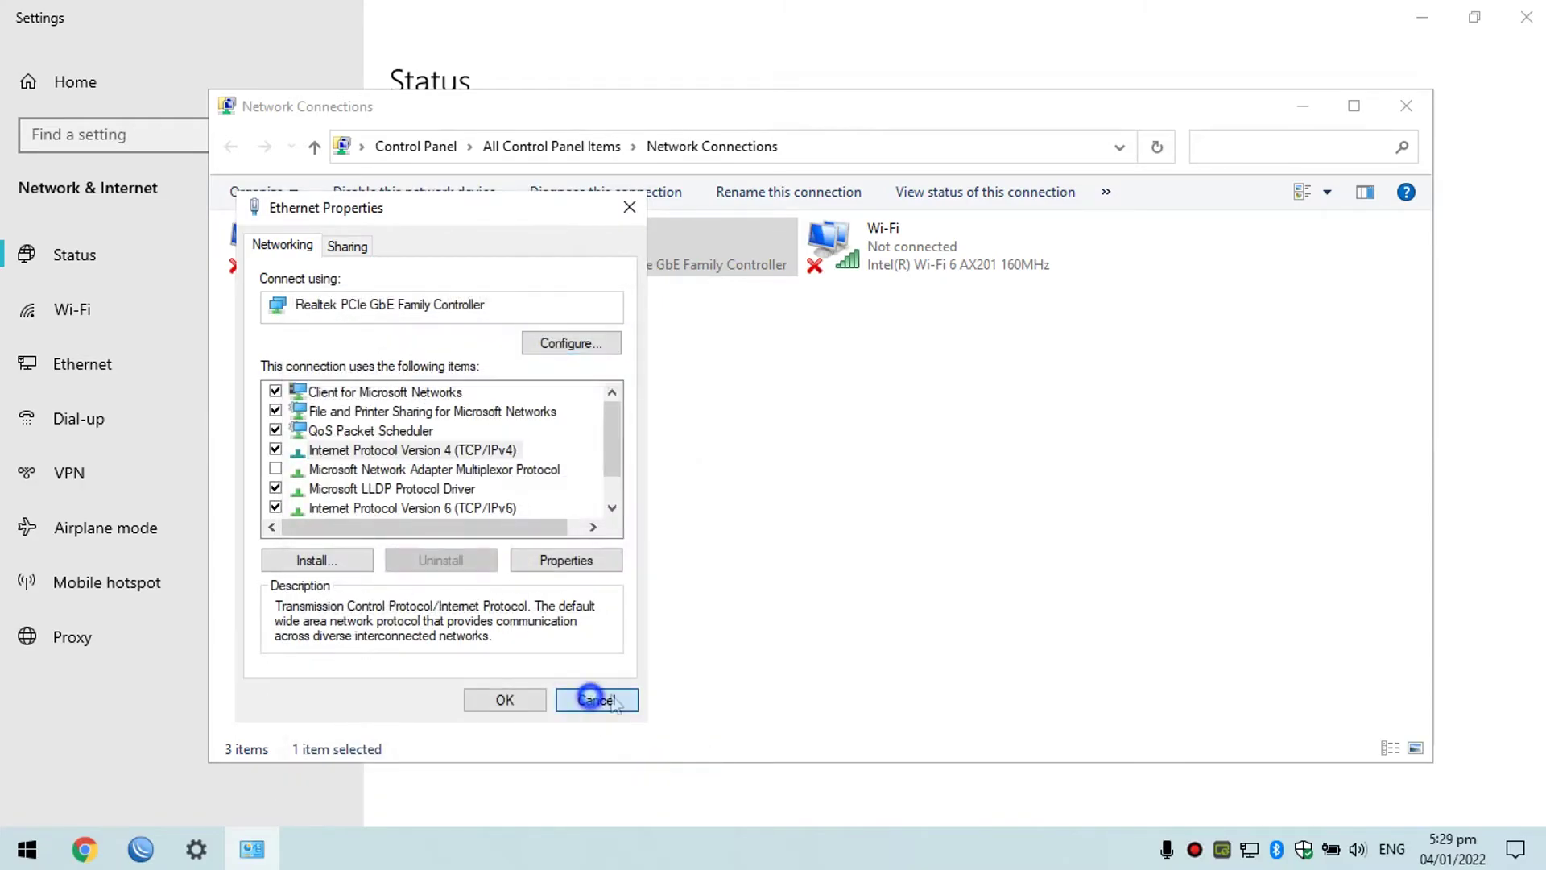
left_click(1406, 105)
left_click(1526, 17)
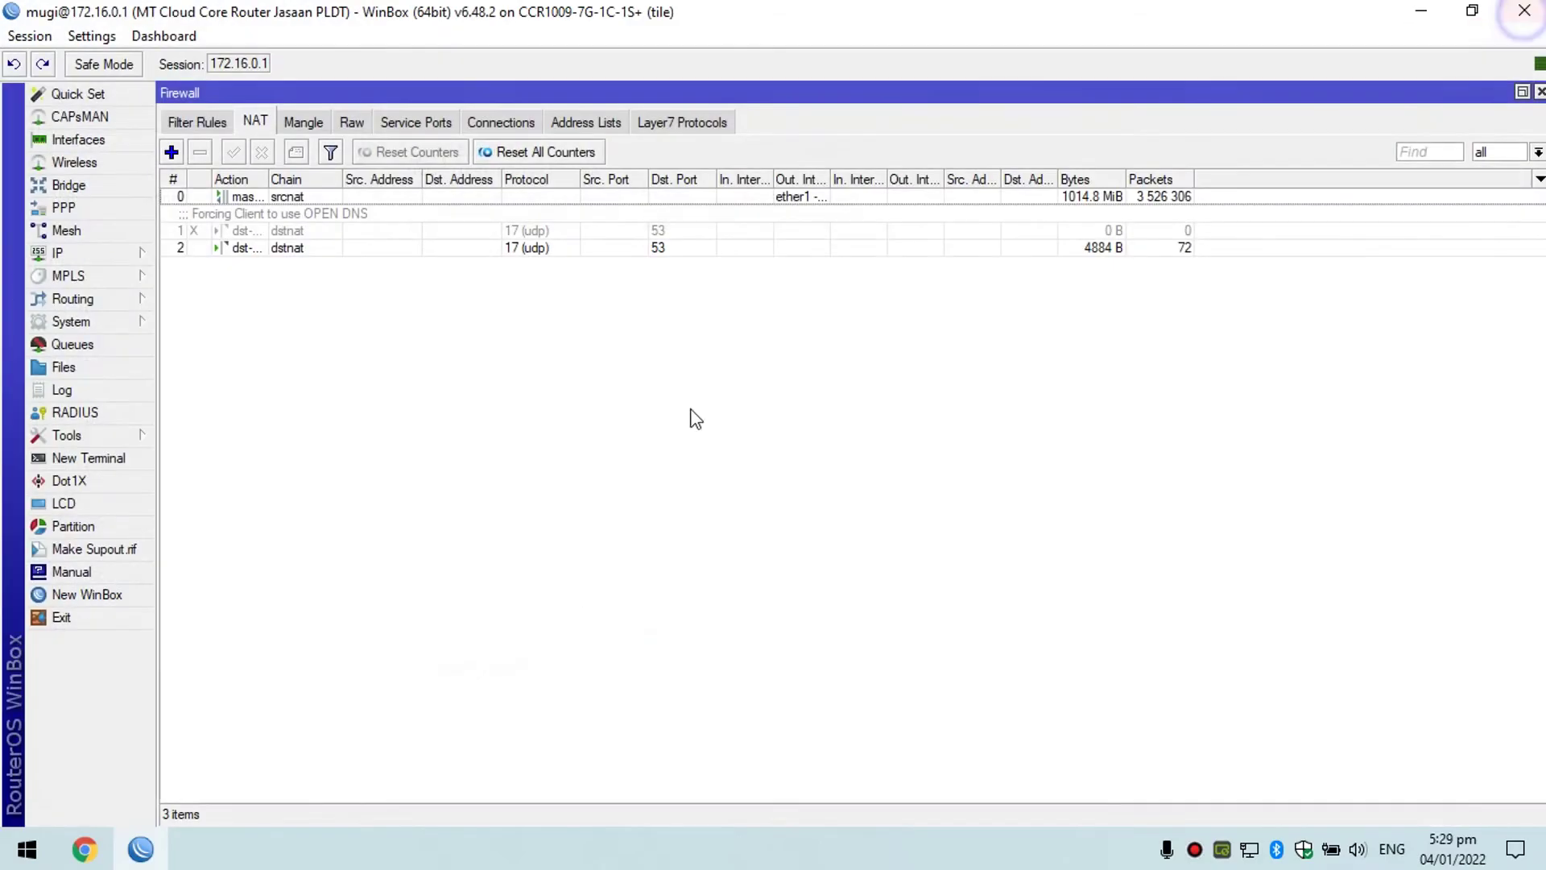
left_click(408, 251)
left_click(504, 354)
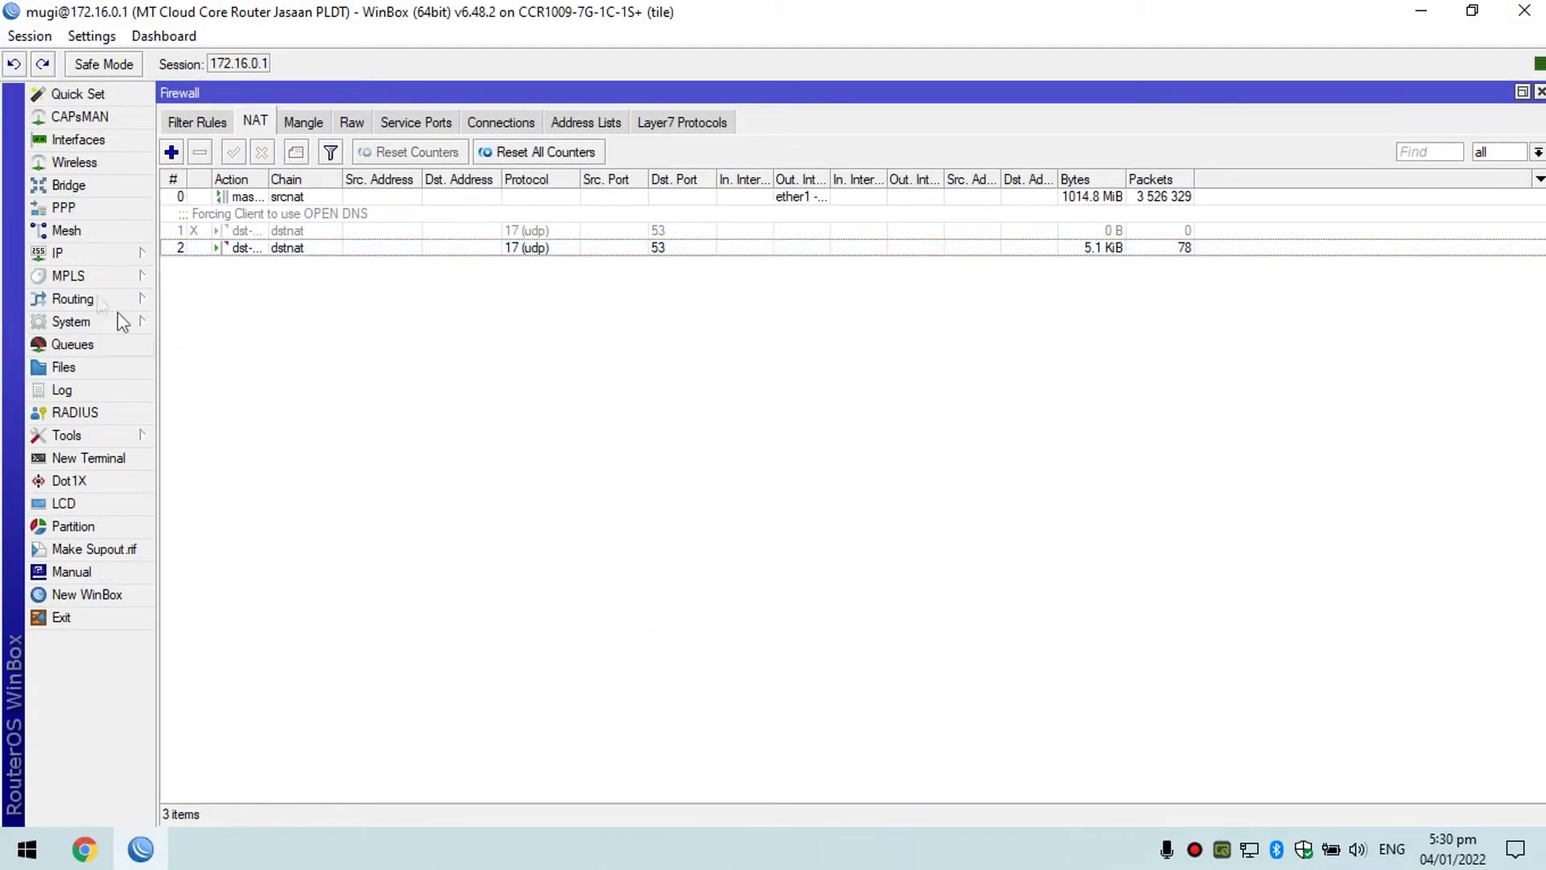
left_click(97, 252)
left_click(577, 378)
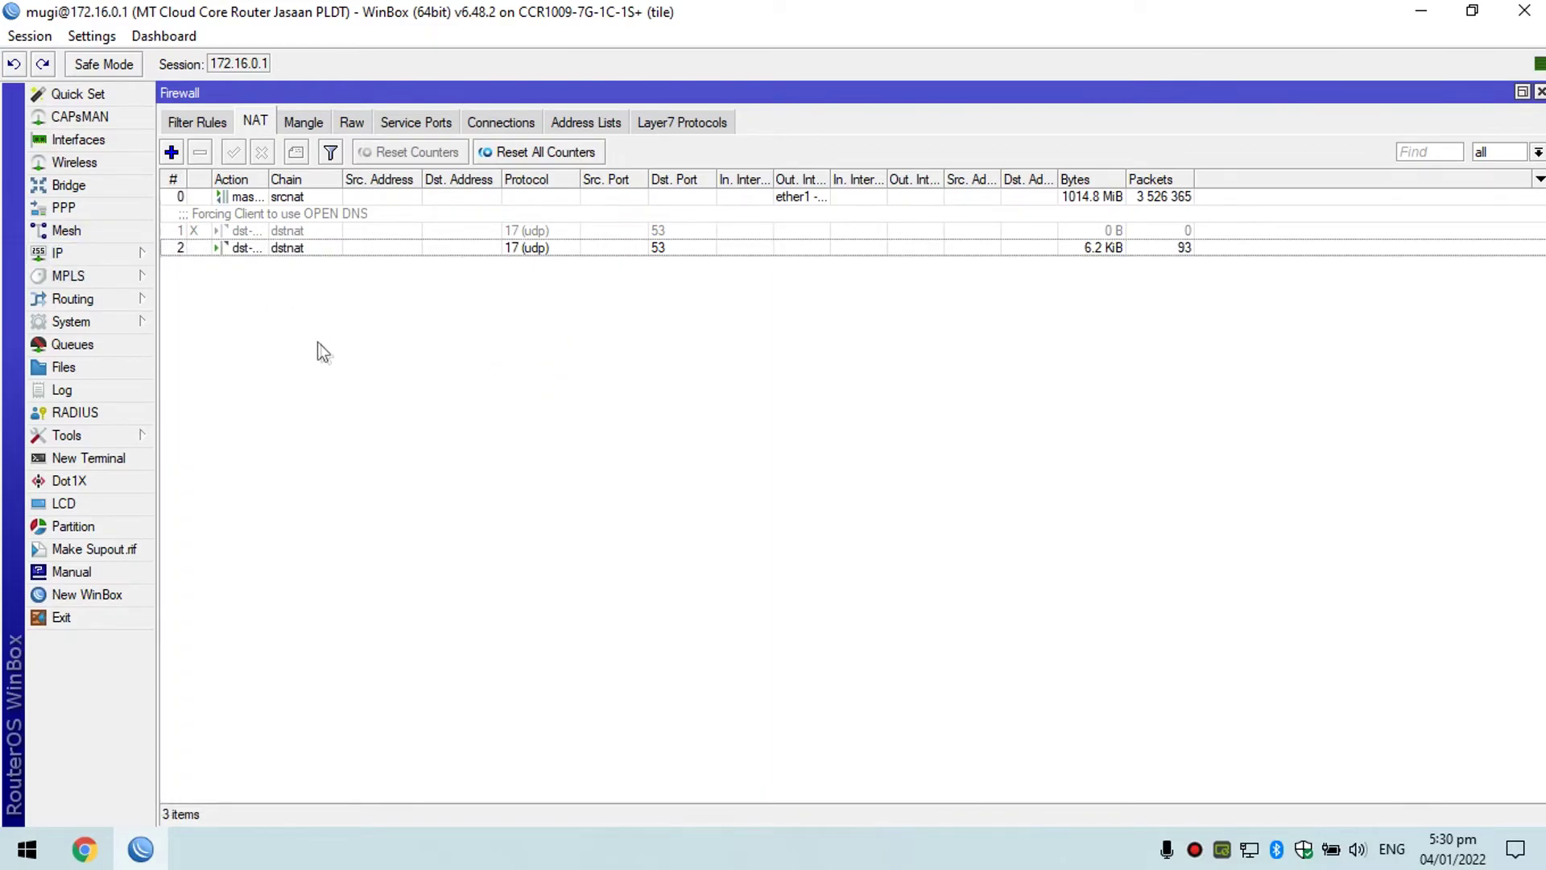
Open the router's DHCP server networks and examine the MAIN/LOCAL LAN network 172.16.0.0/24.
left_click(76, 254)
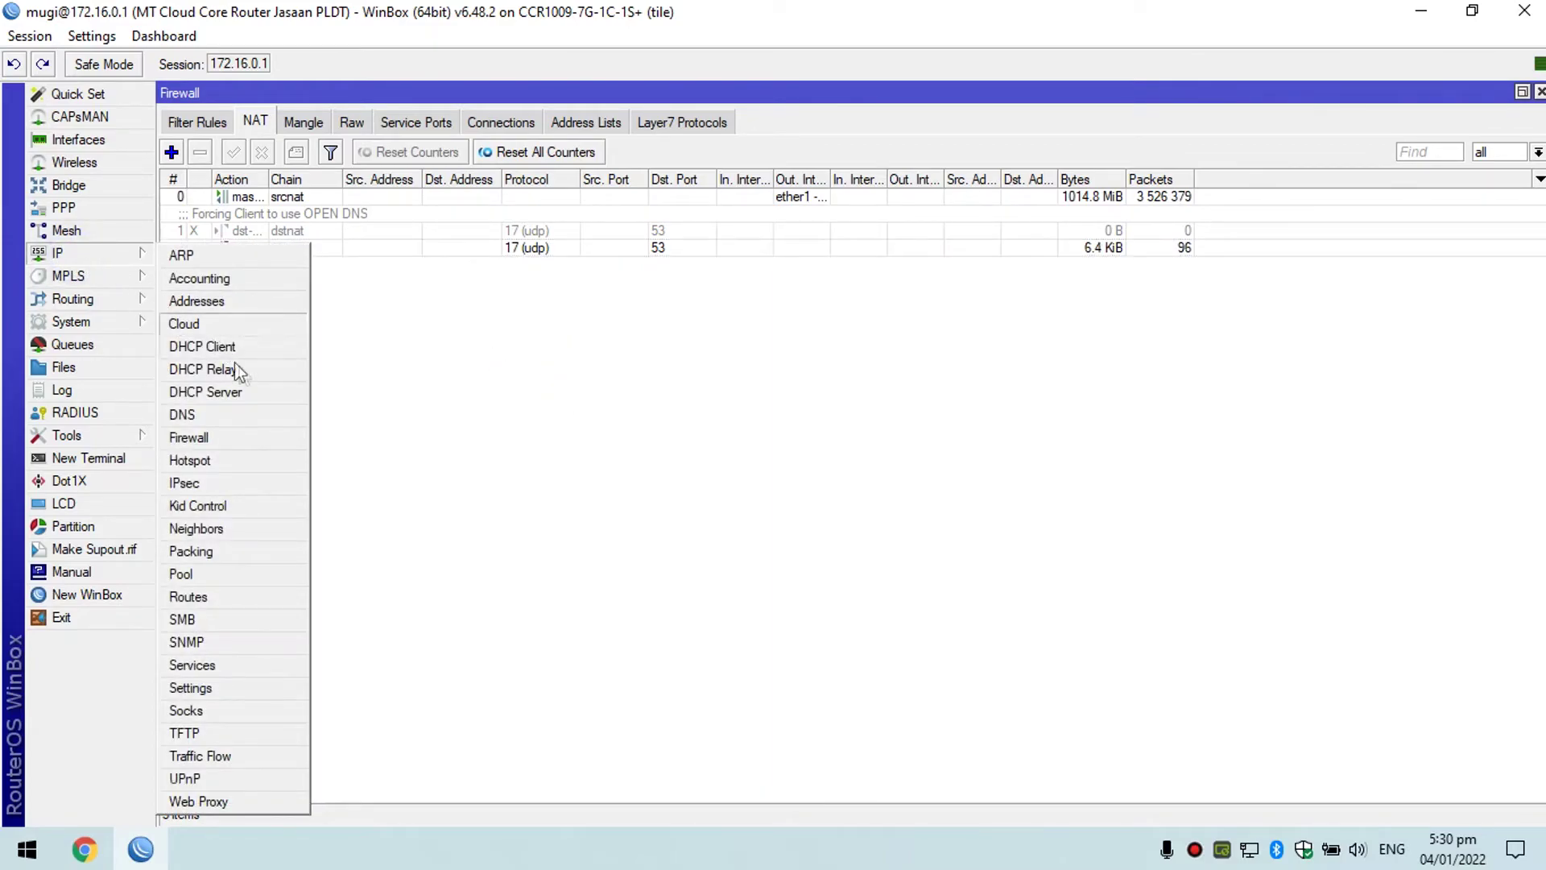
left_click(246, 393)
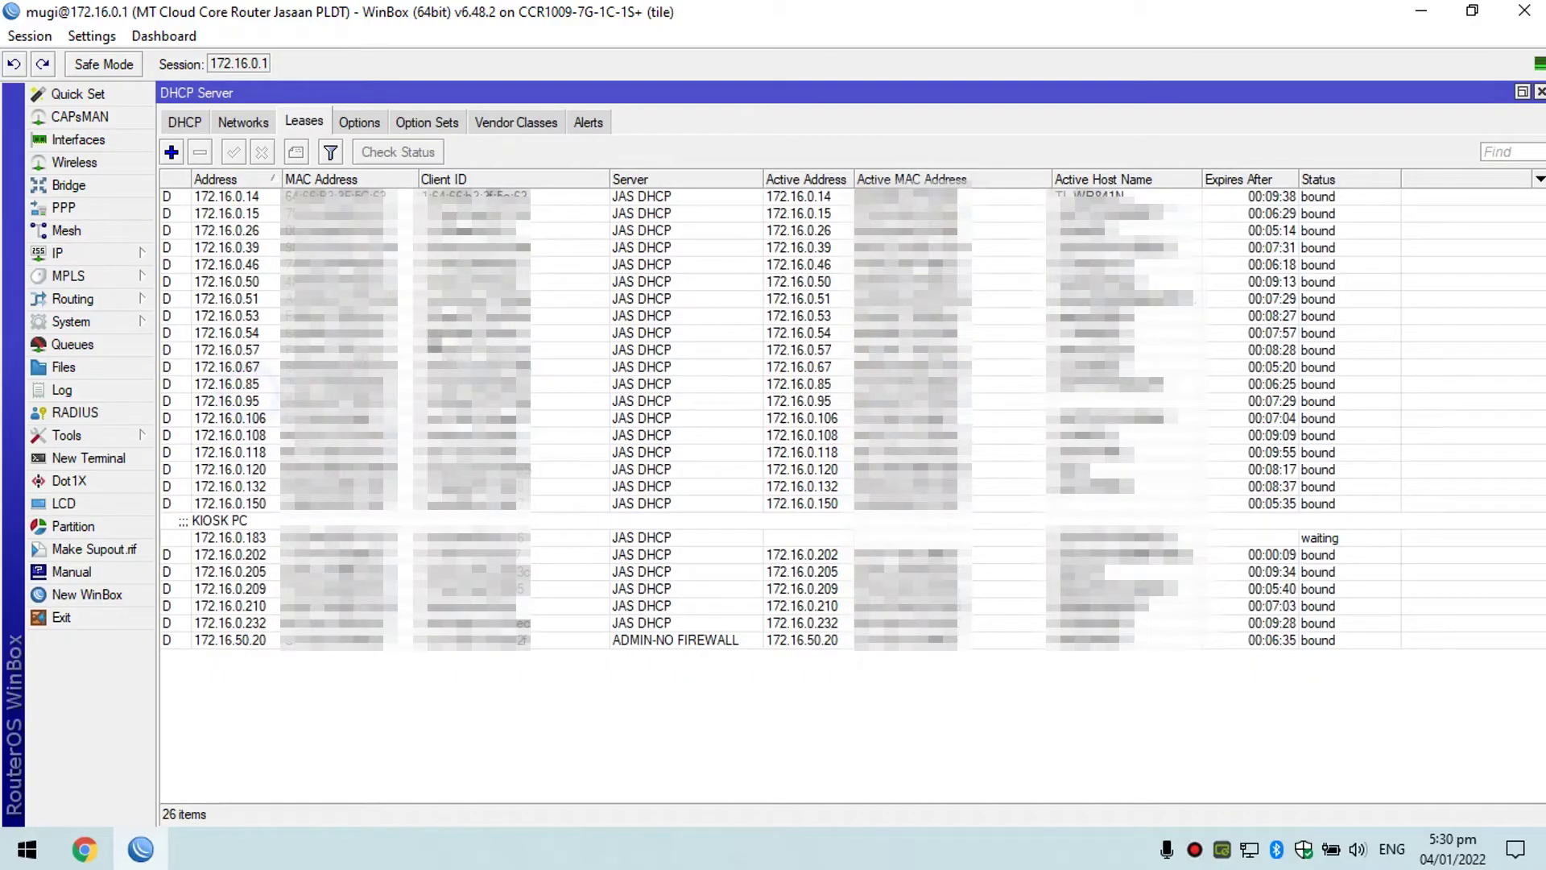
left_click(241, 125)
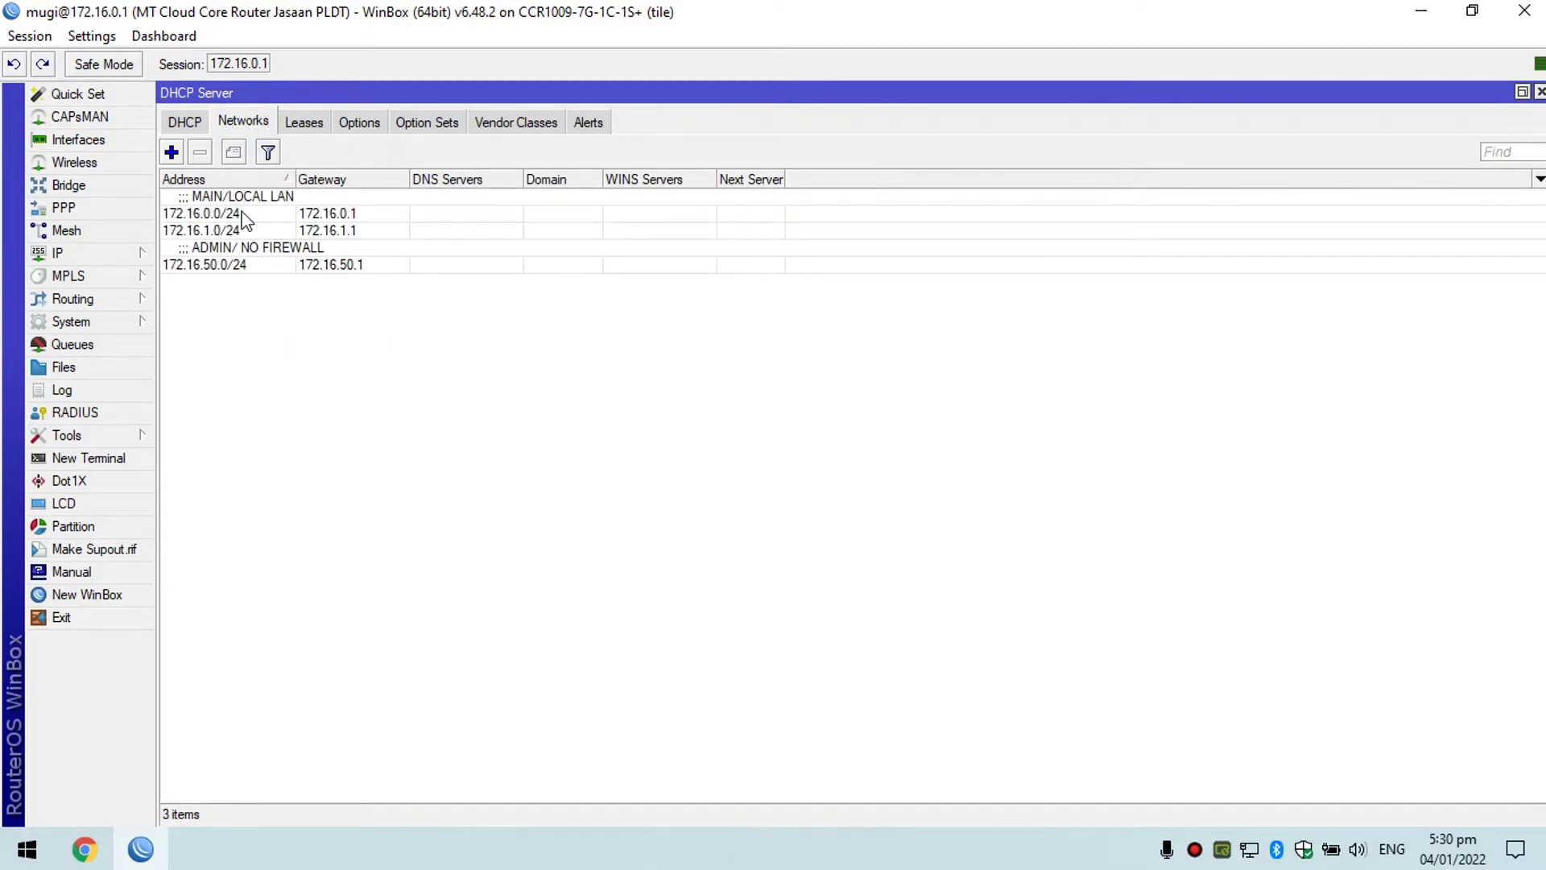
left_click(341, 214)
left_click(360, 344)
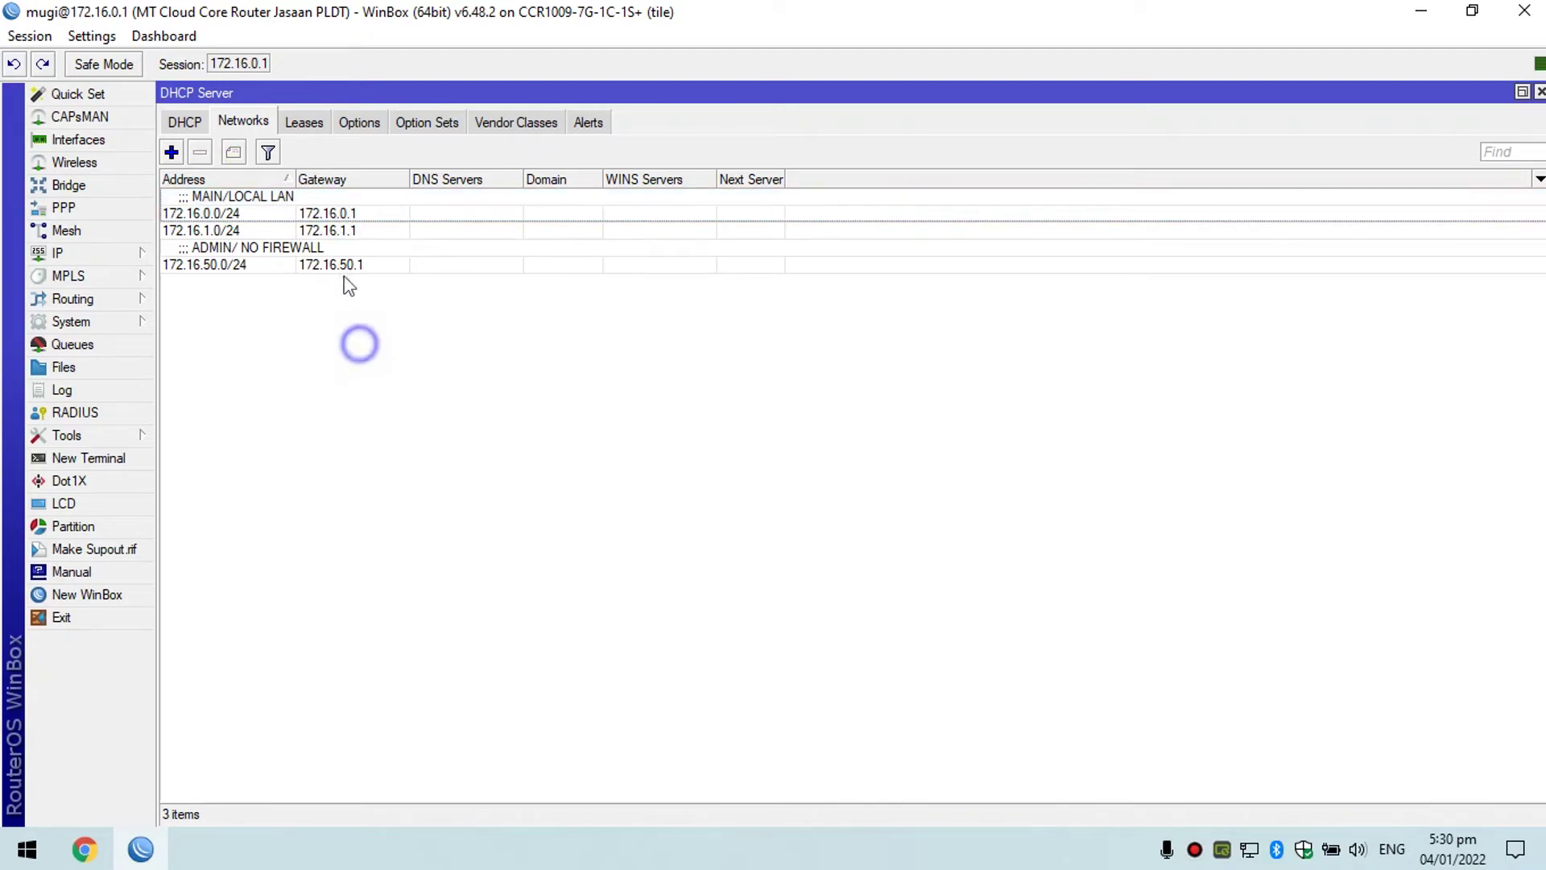
left_click(260, 212)
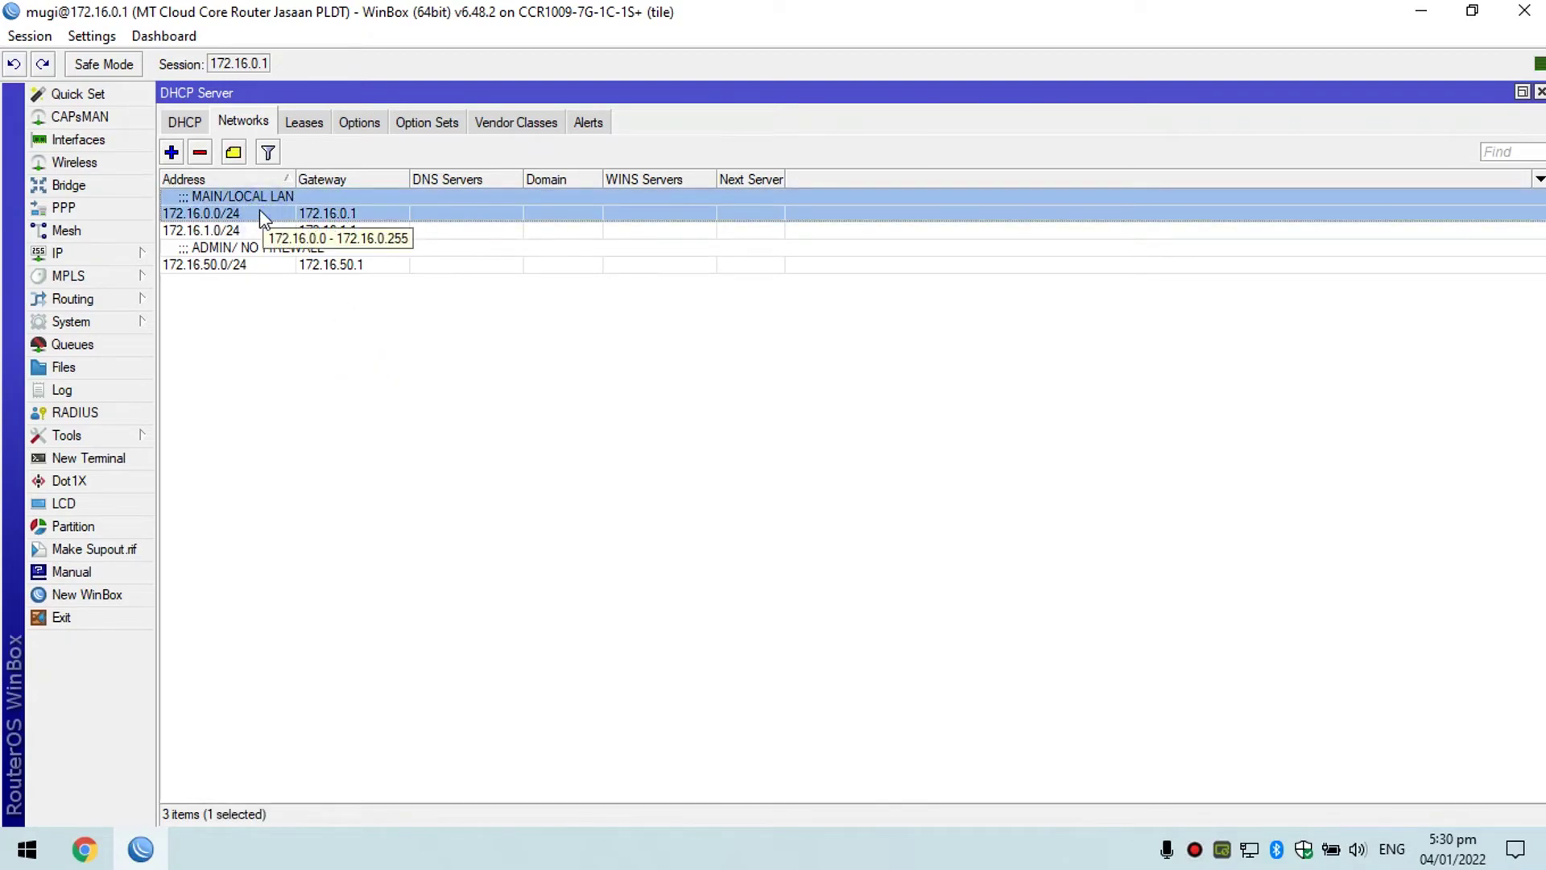
Try DNS server 208.67.222.222 in the 172.16.0.0/24 DHCP network's settings and cancel the edit.
double_click(330, 214)
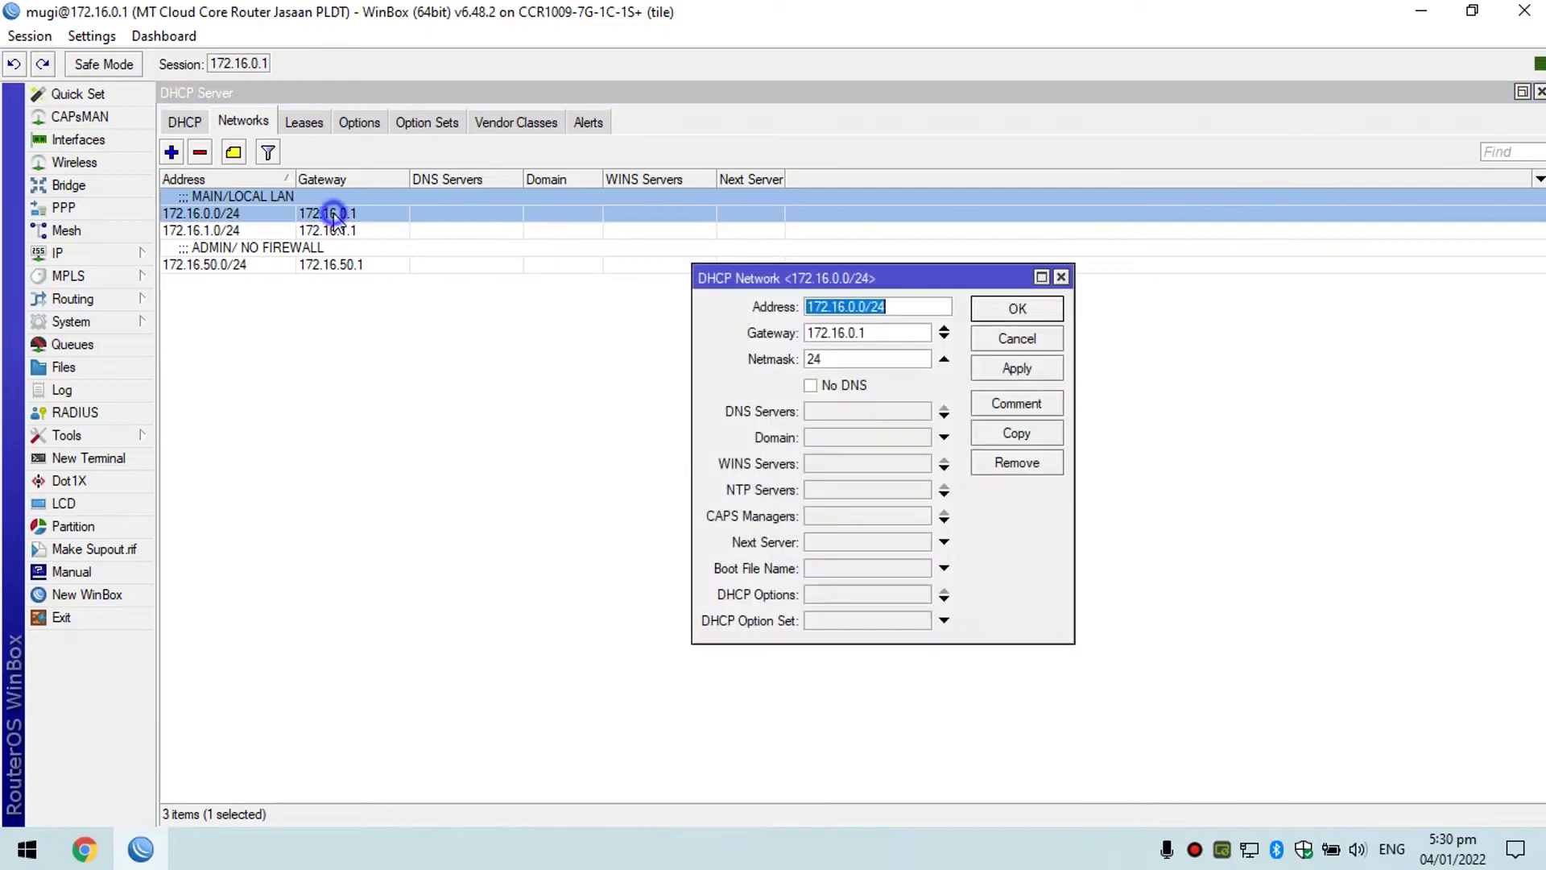
left_click(855, 411)
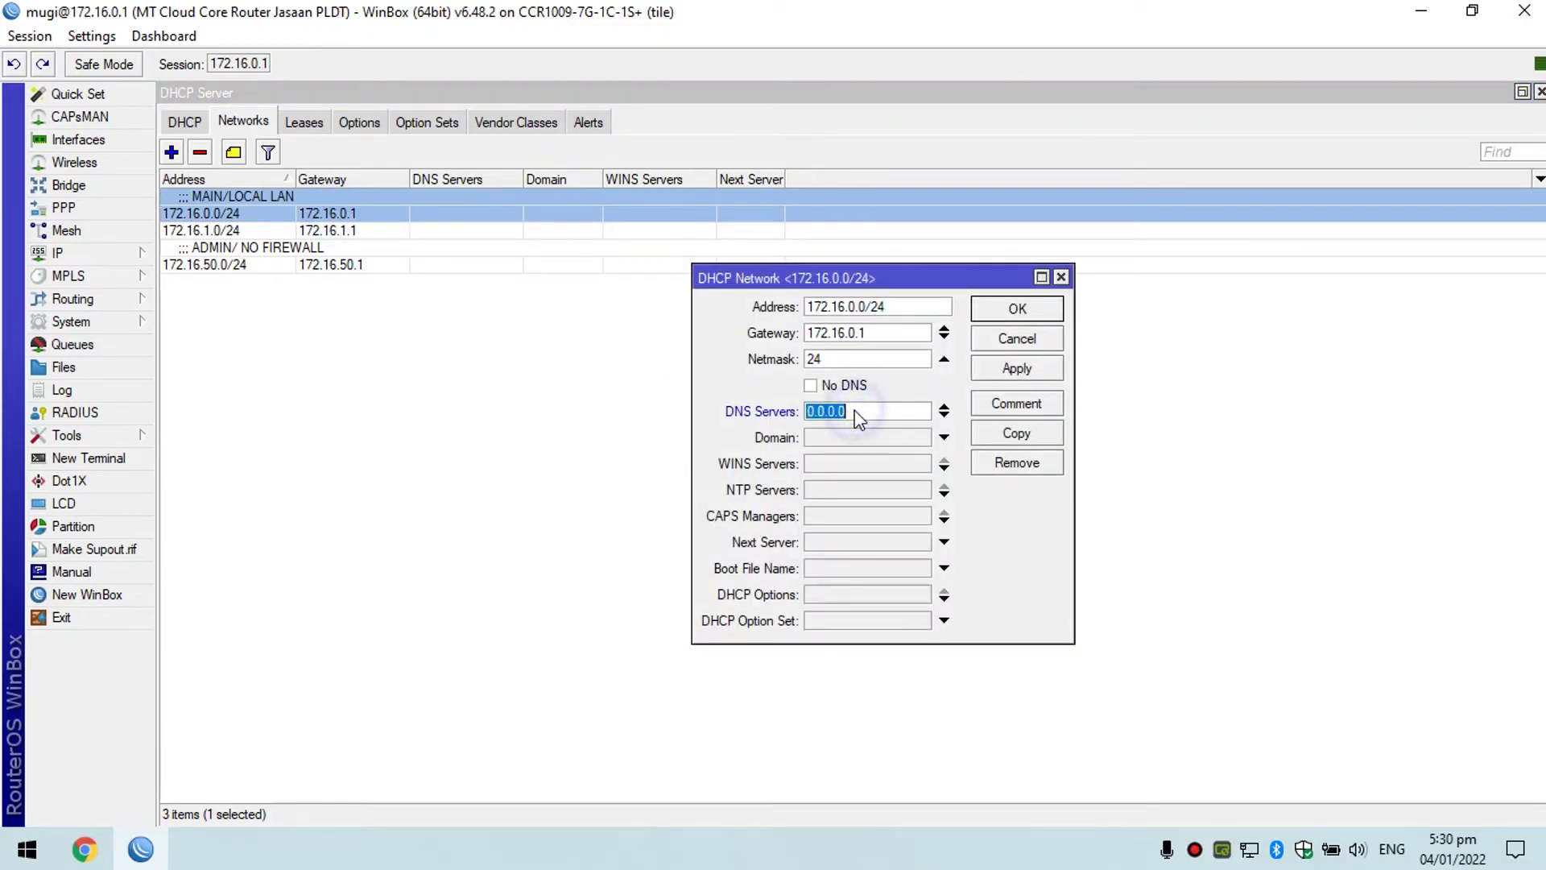
type("208.67.222.222")
left_click(1038, 343)
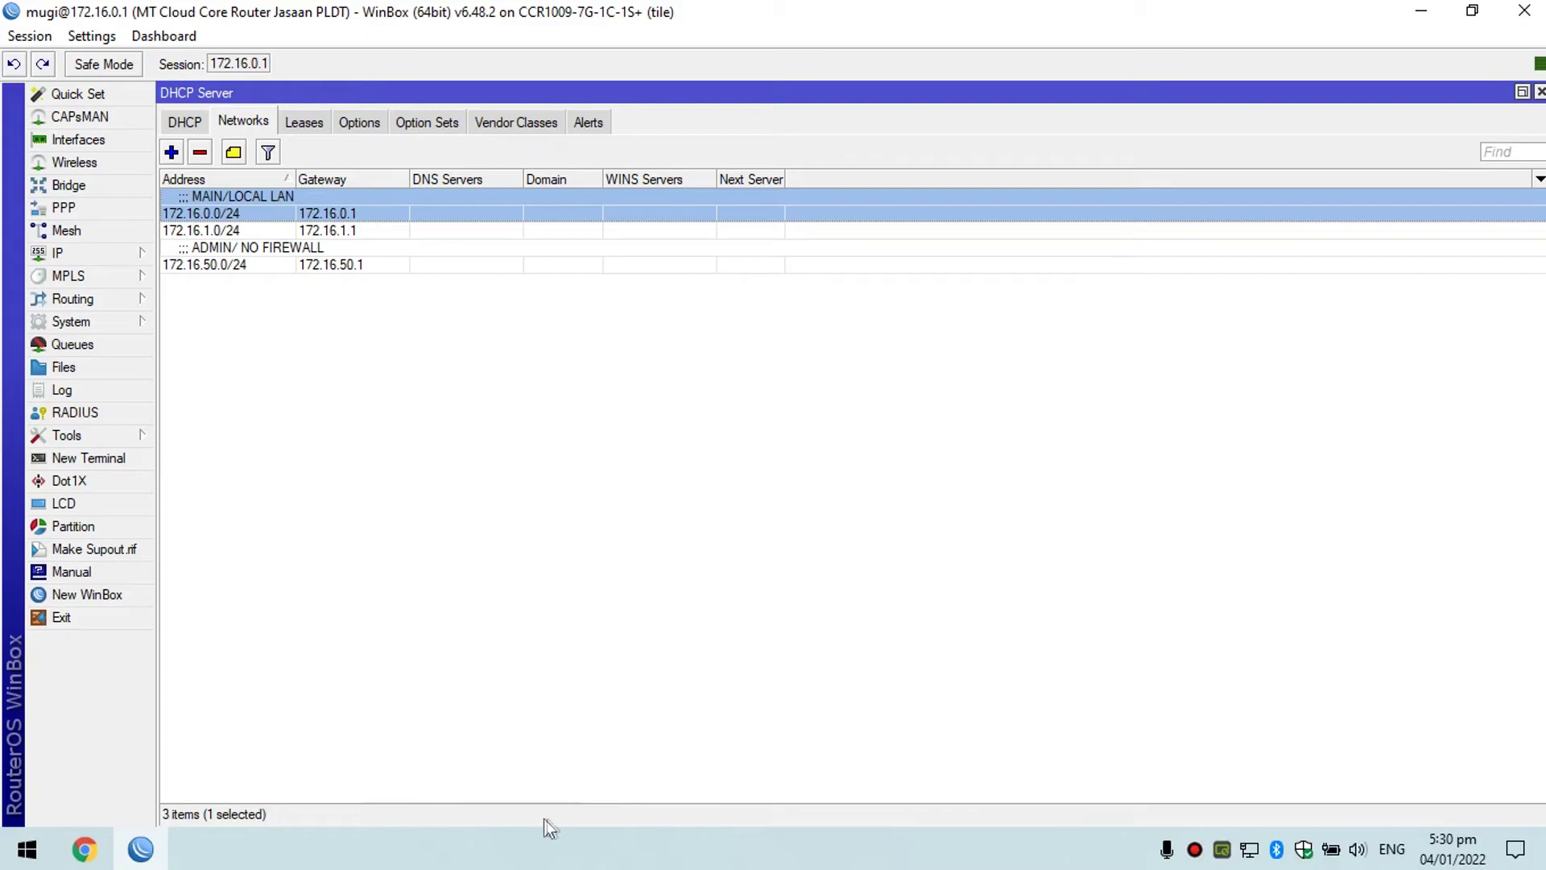
Return to the router's firewall rules.
left_click(94, 253)
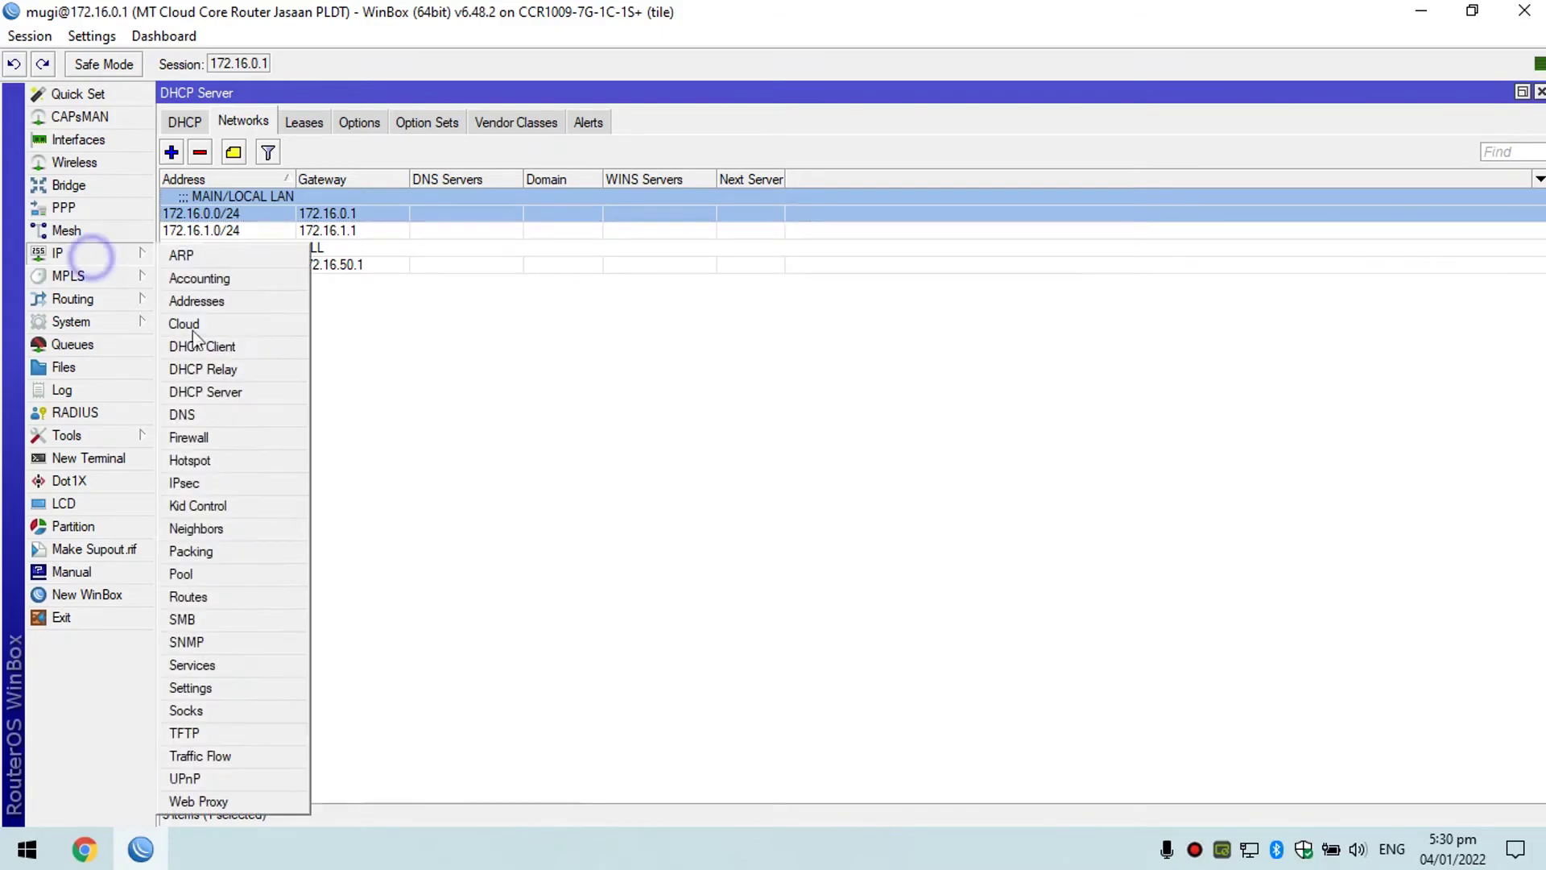
left_click(215, 440)
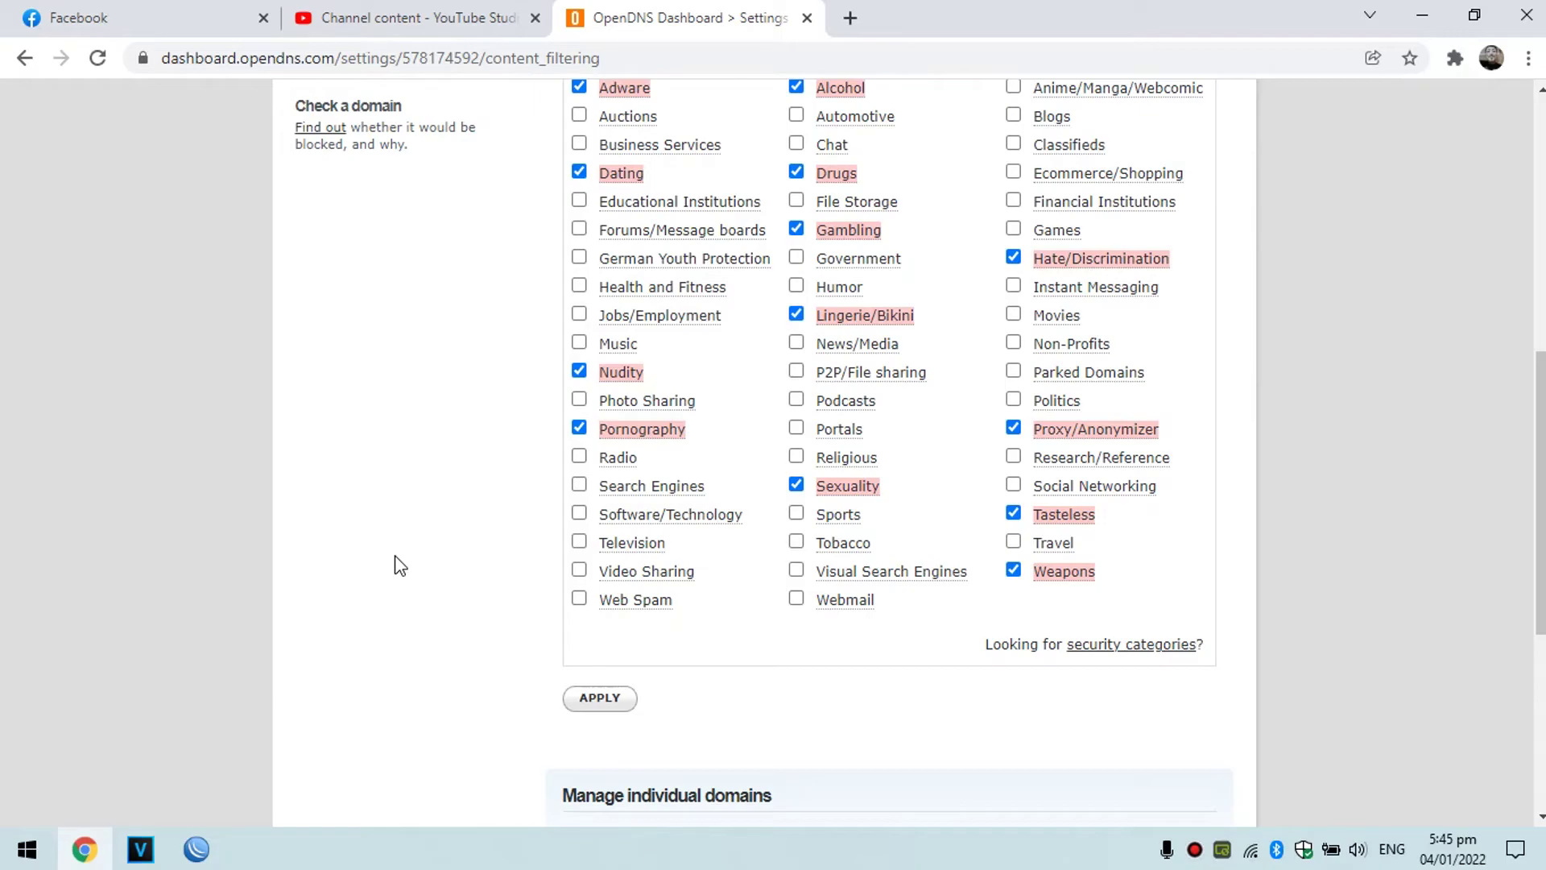
Test the web filtering by visiting pornhub.com in a Chrome incognito window.
key("ctrl+shift+n")
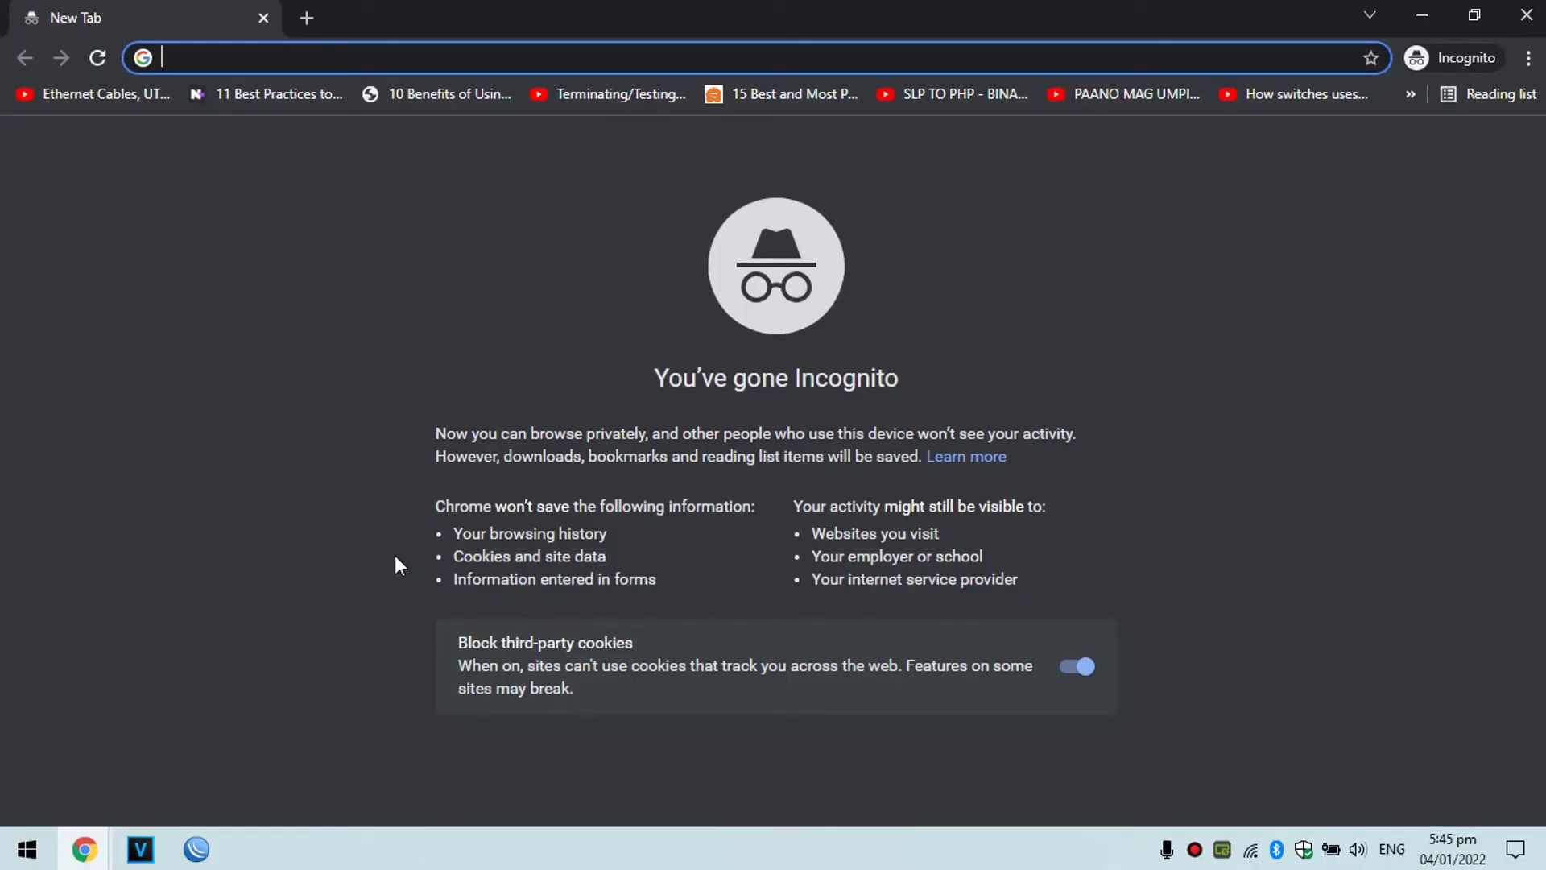
type("pornhu")
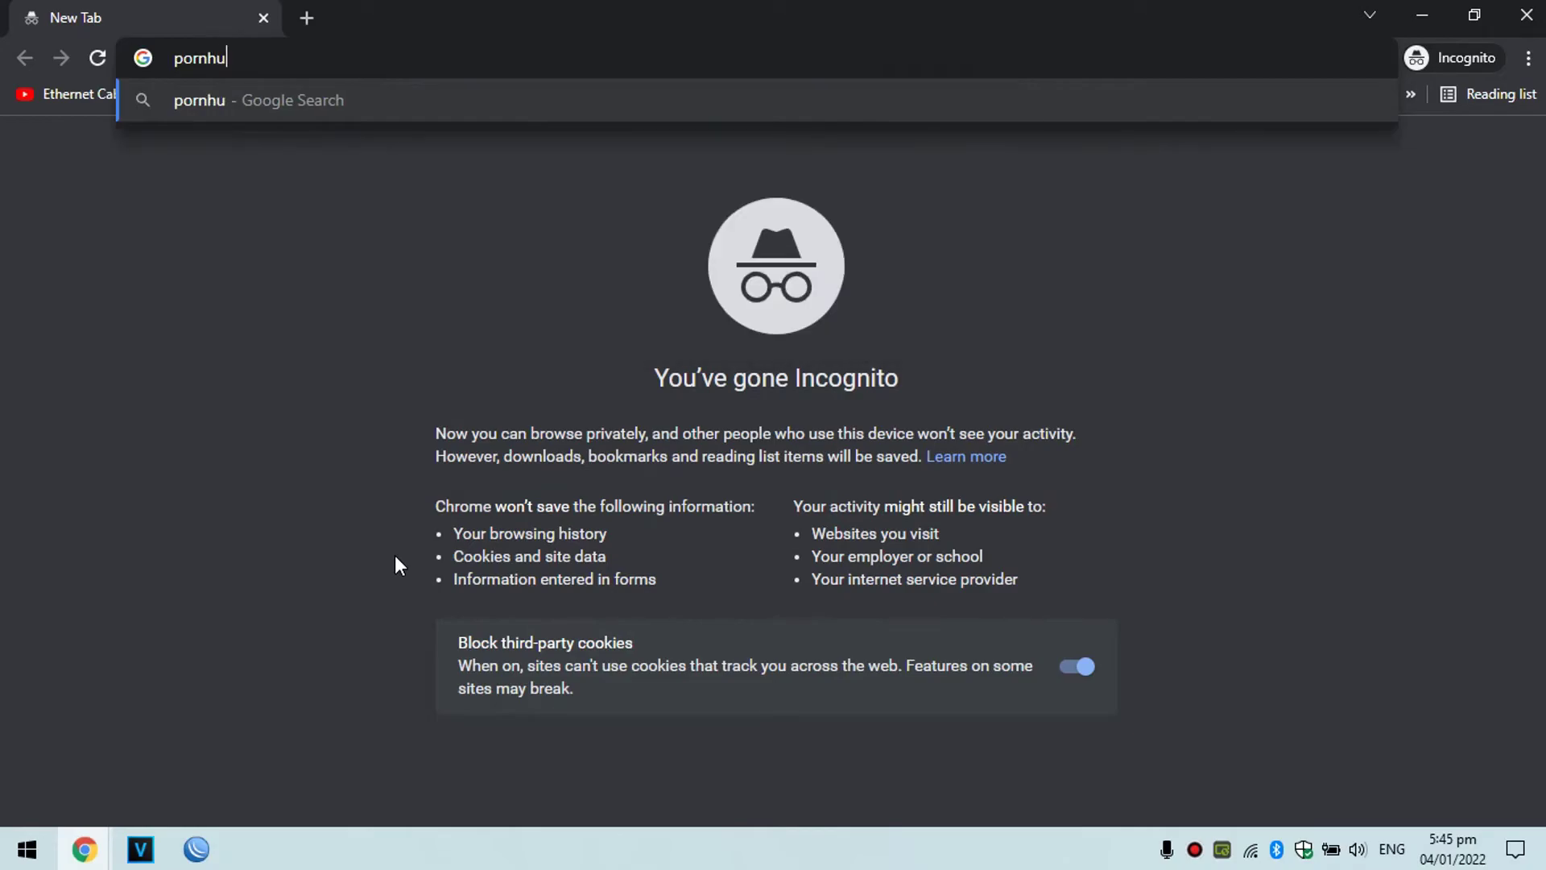
type("b.com")
key("Return")
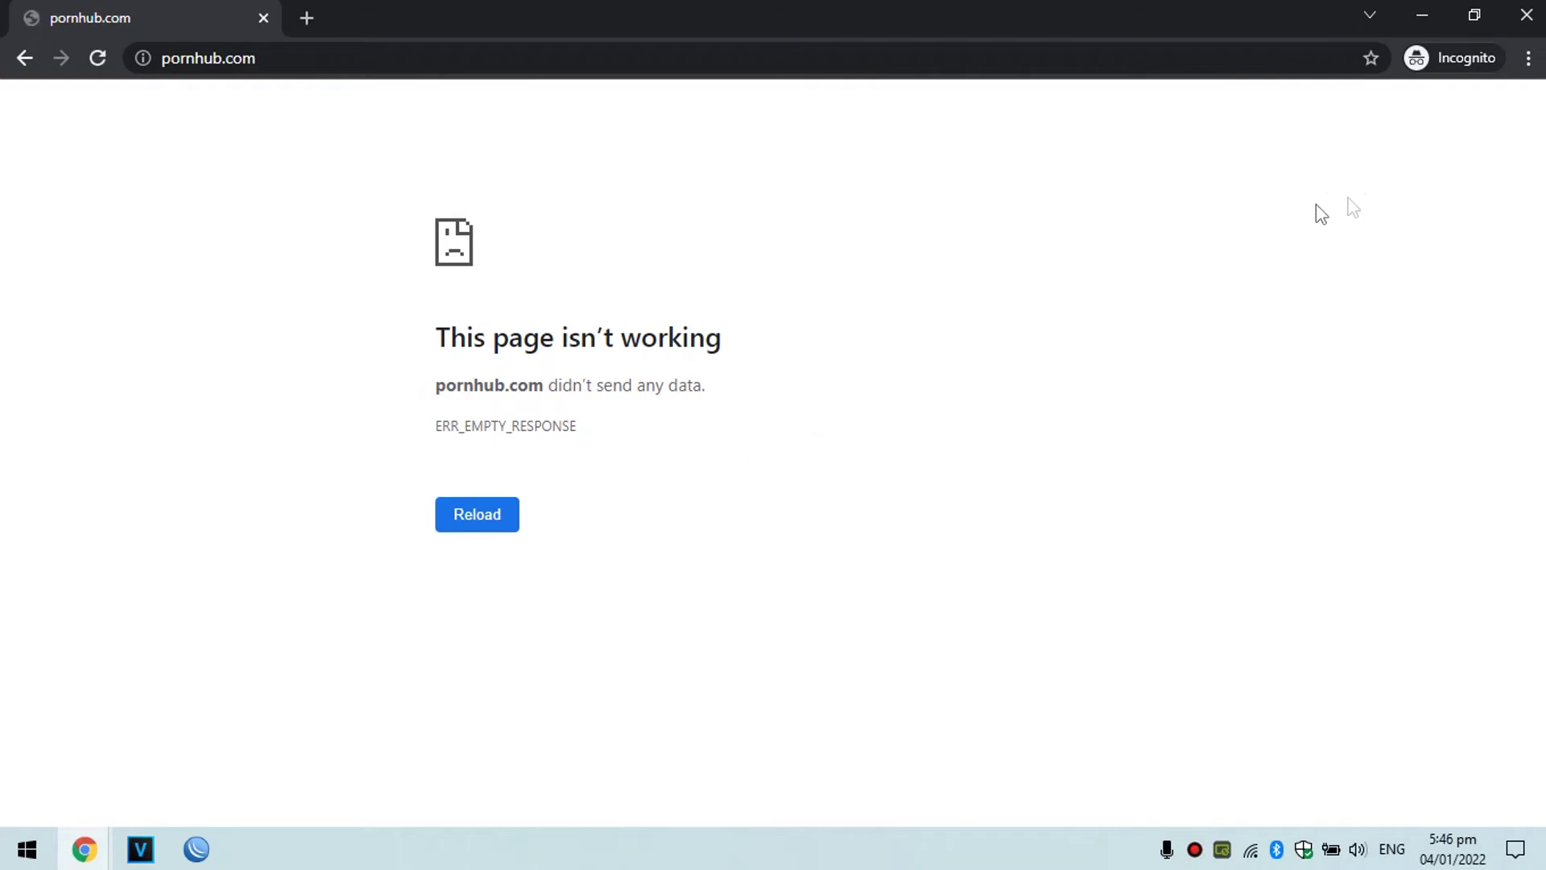
Close the incognito window and open the list of network adapters from the Windows Network & Internet settings.
left_click(1526, 15)
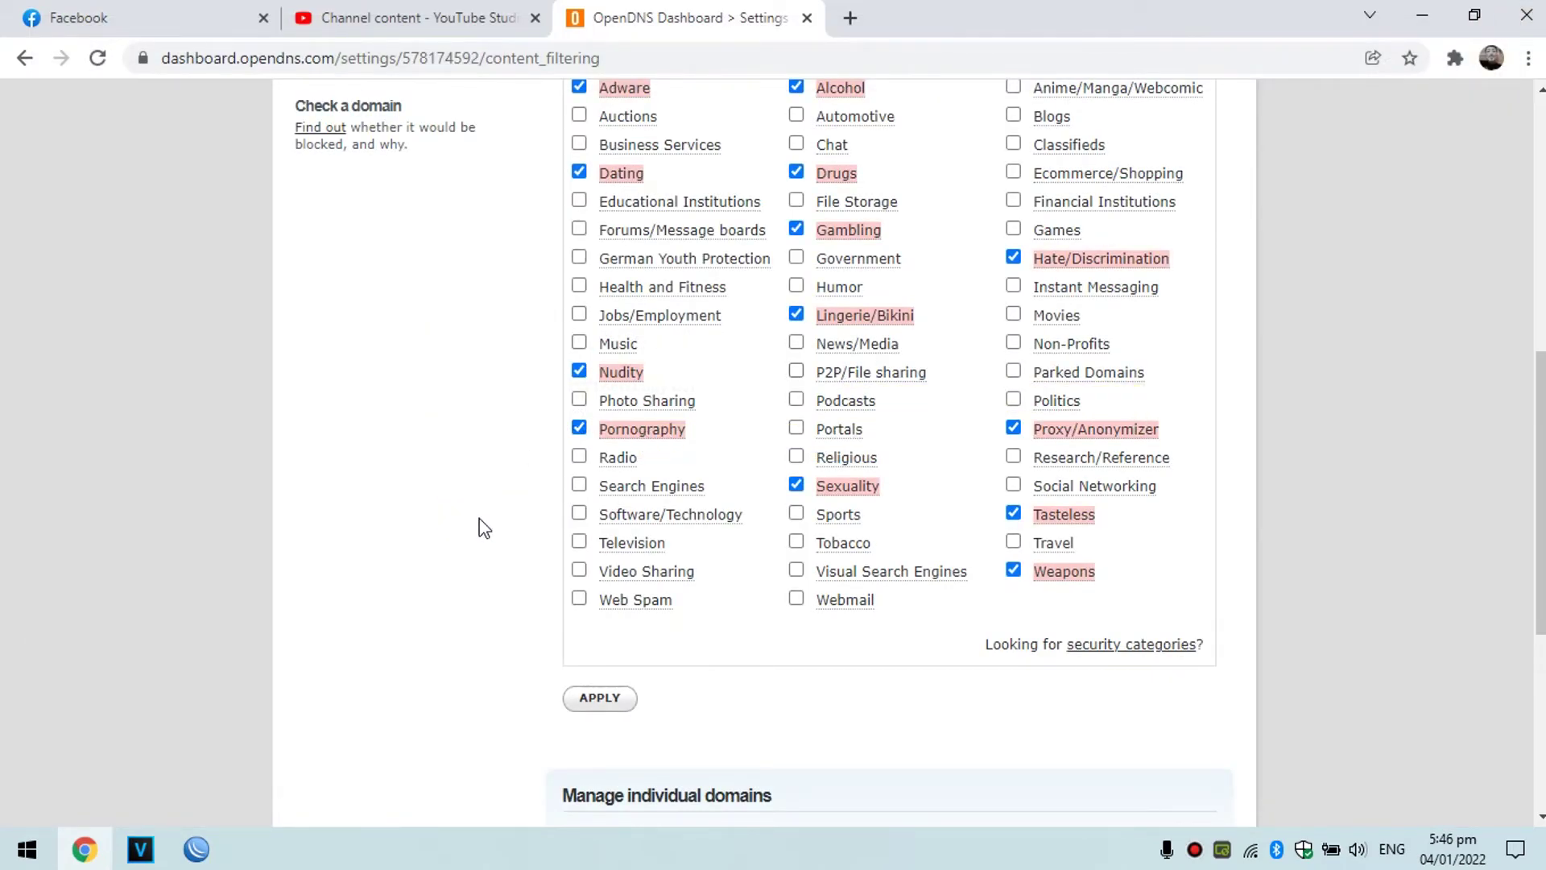
scroll(484, 527, "down", 3)
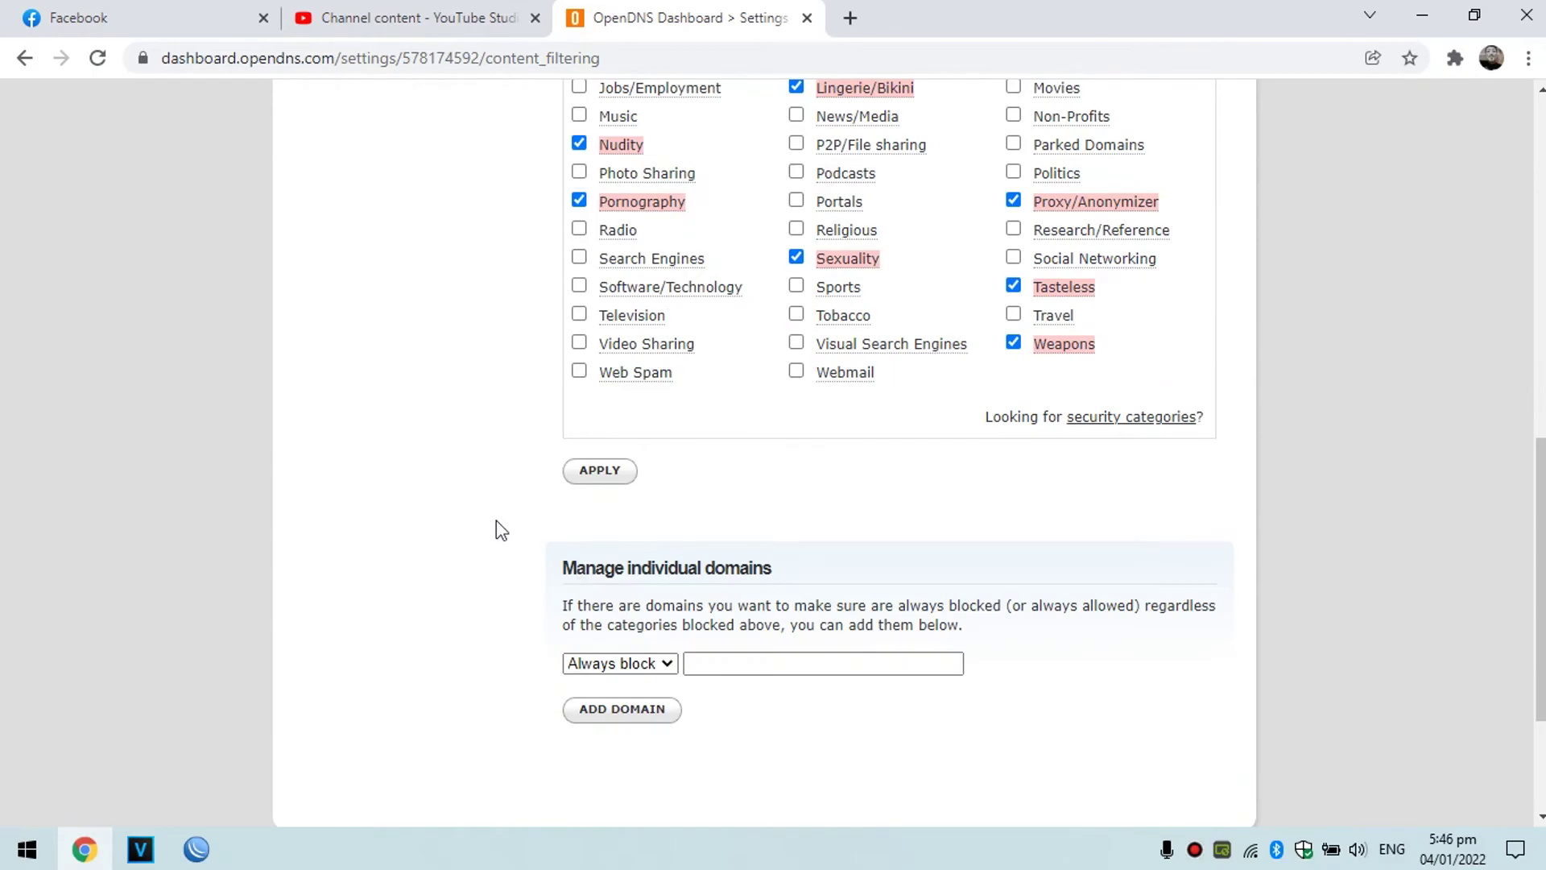
right_click(1251, 850)
left_click(1329, 823)
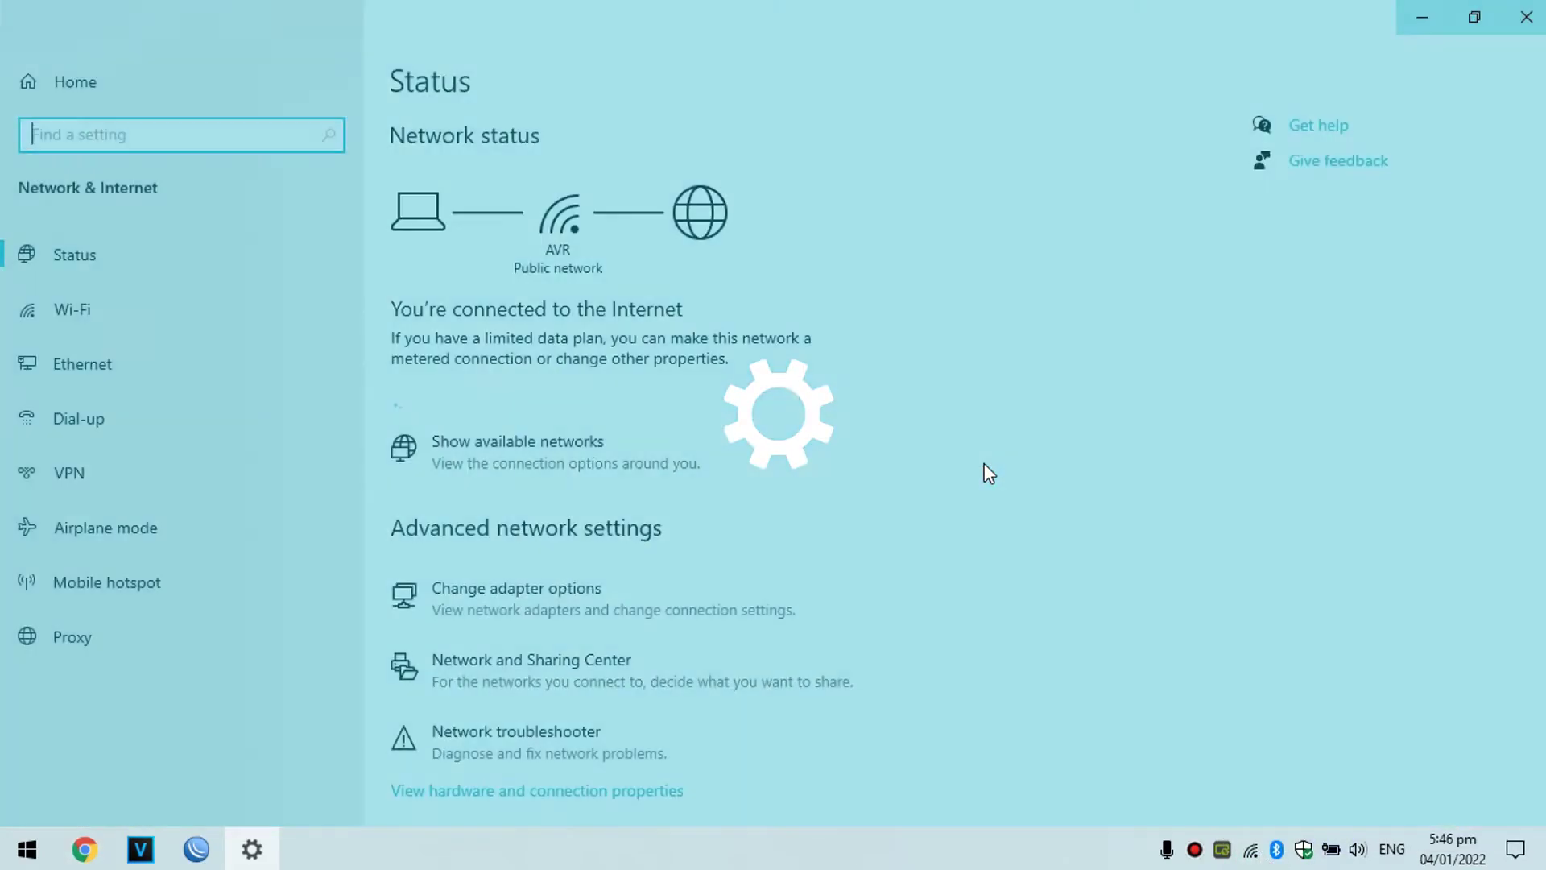
scroll(848, 475, "down", 3)
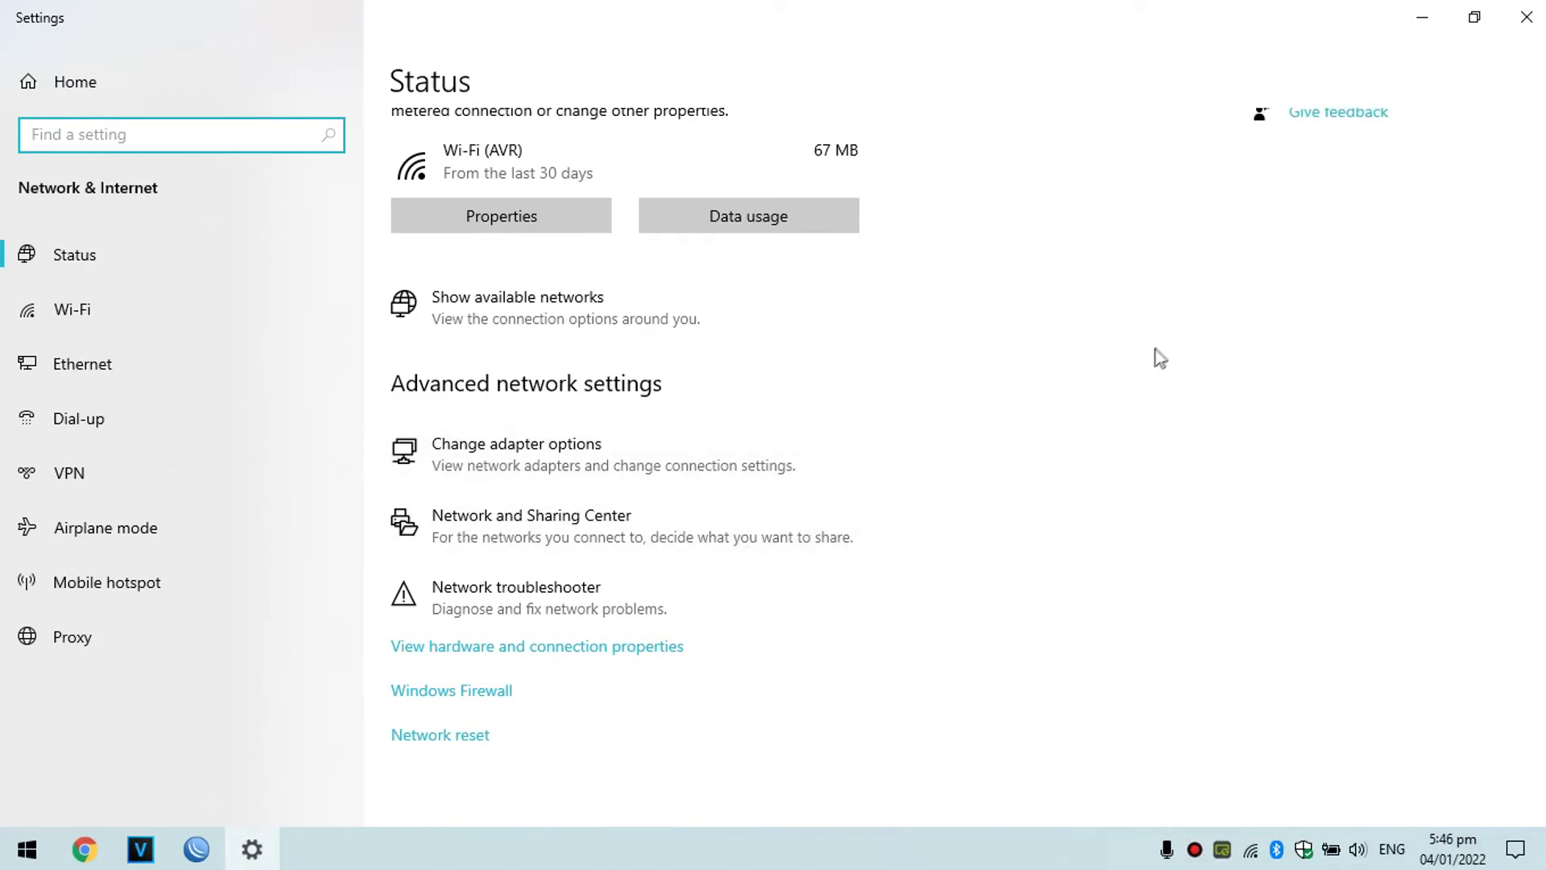
right_click(1252, 855)
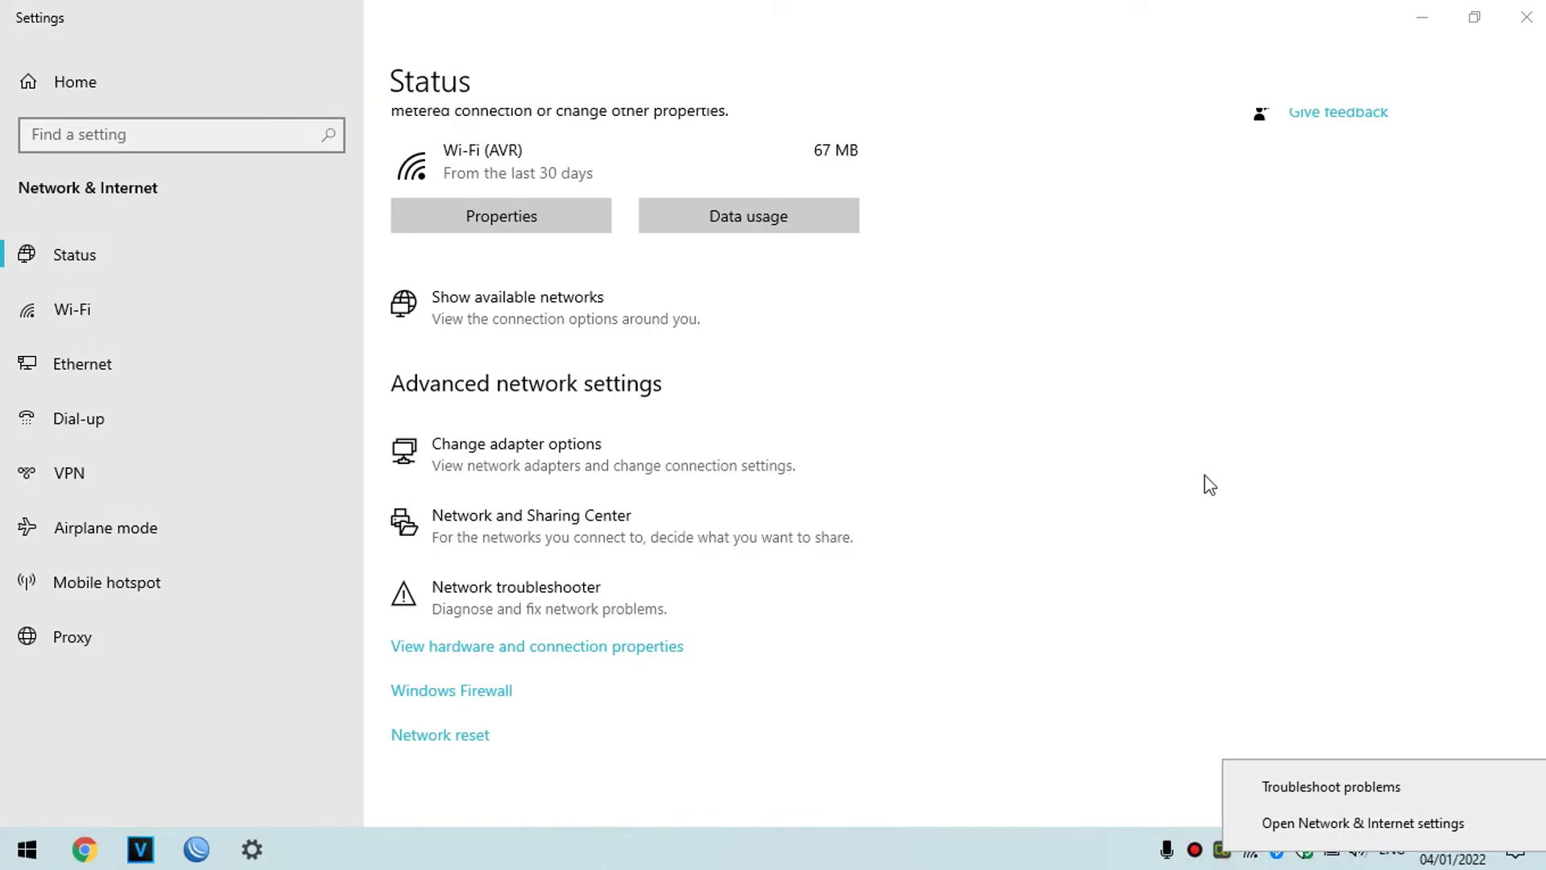
scroll(891, 432, "up", 3)
scroll(765, 298, "down", 3)
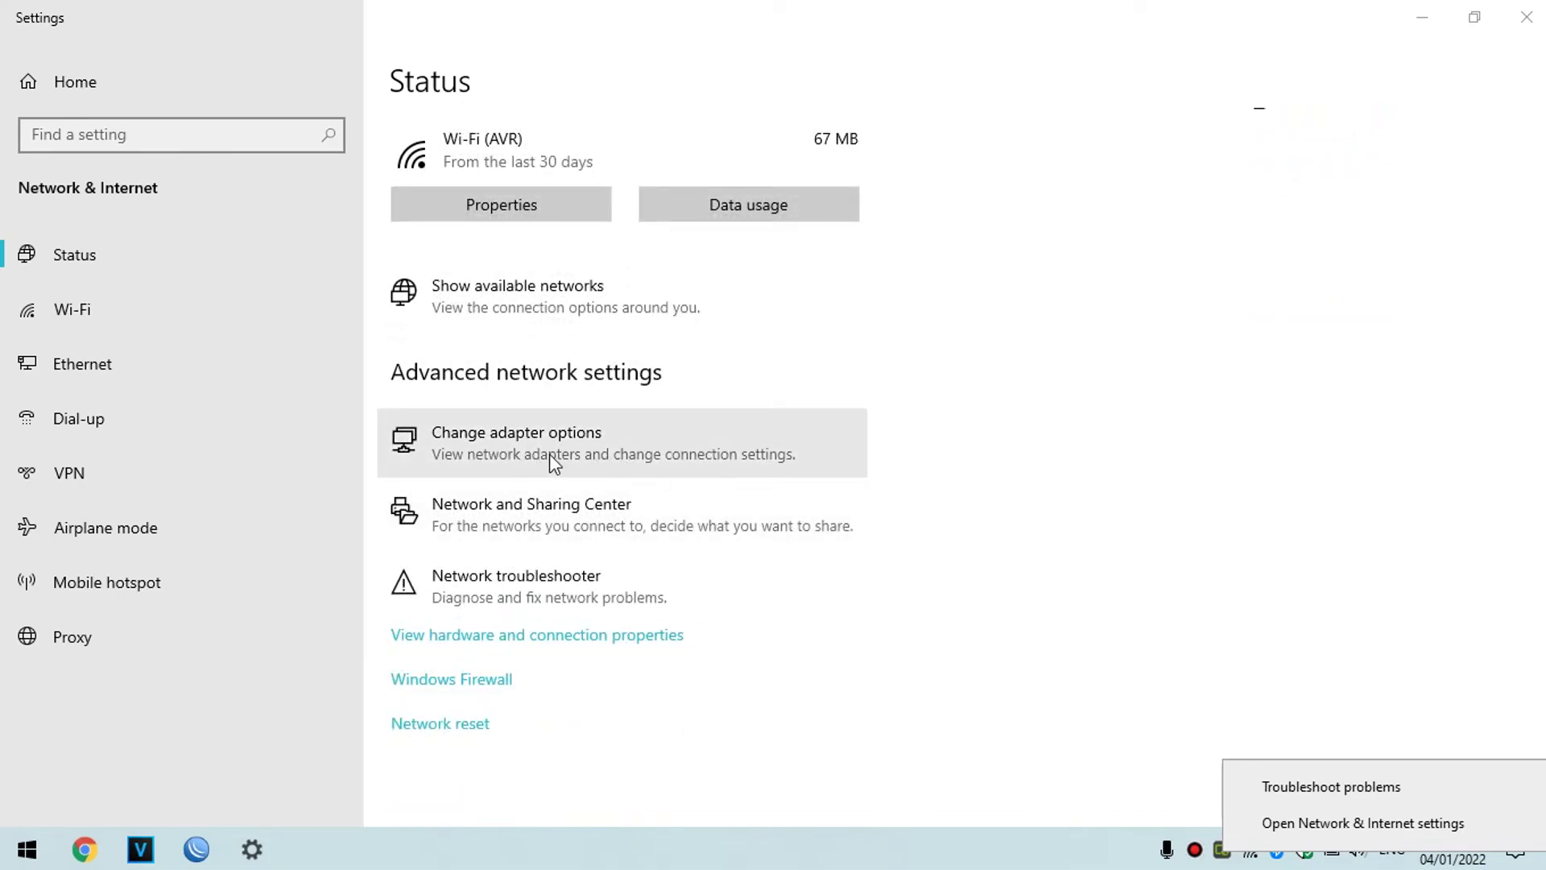
left_click(585, 456)
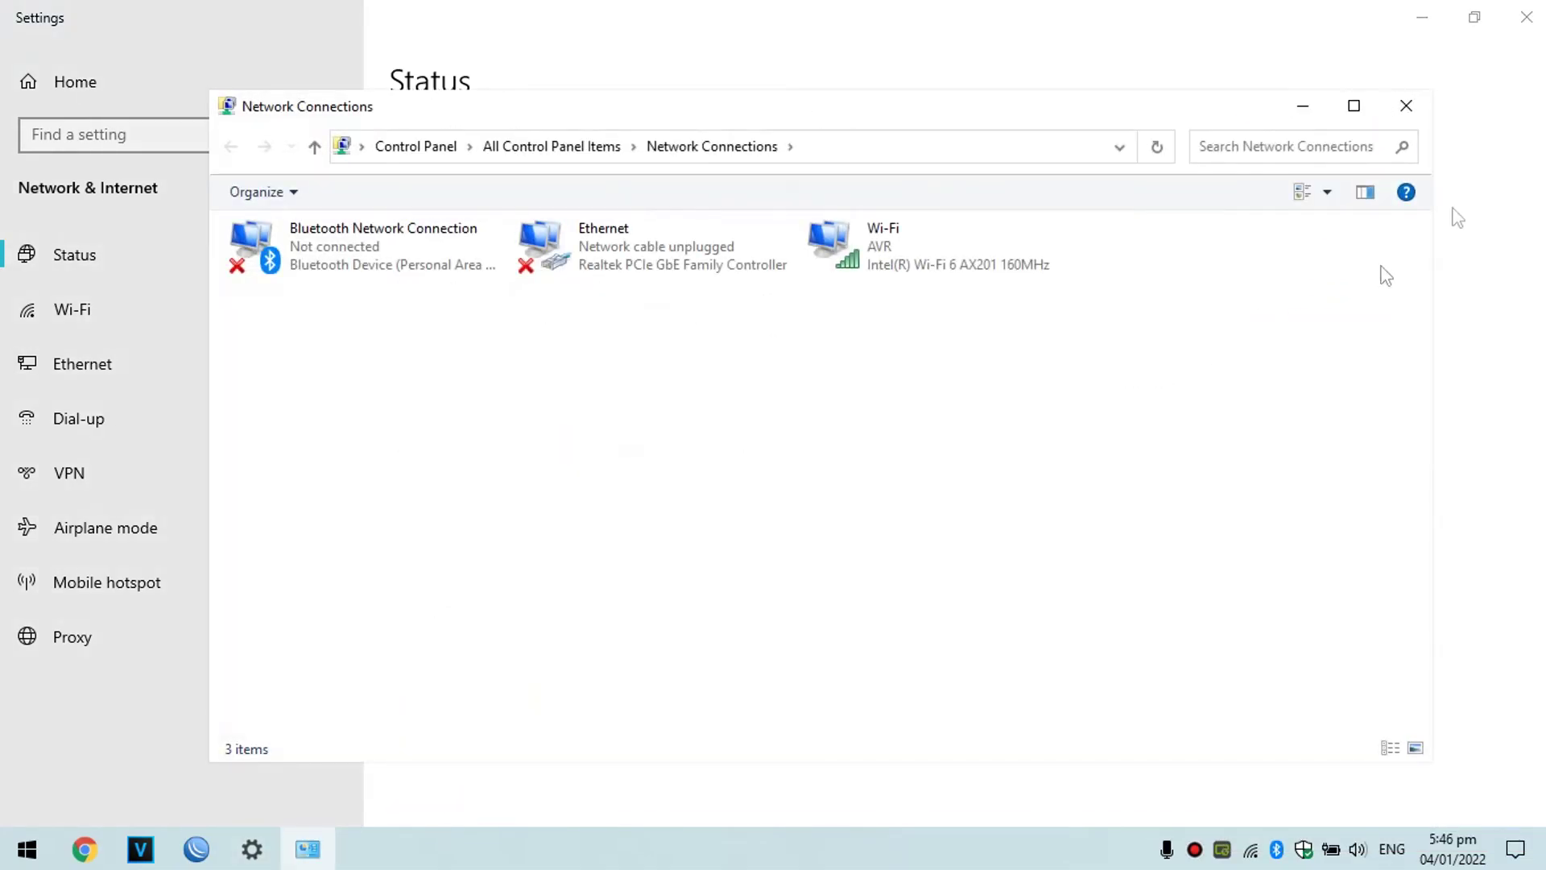
left_click(1527, 33)
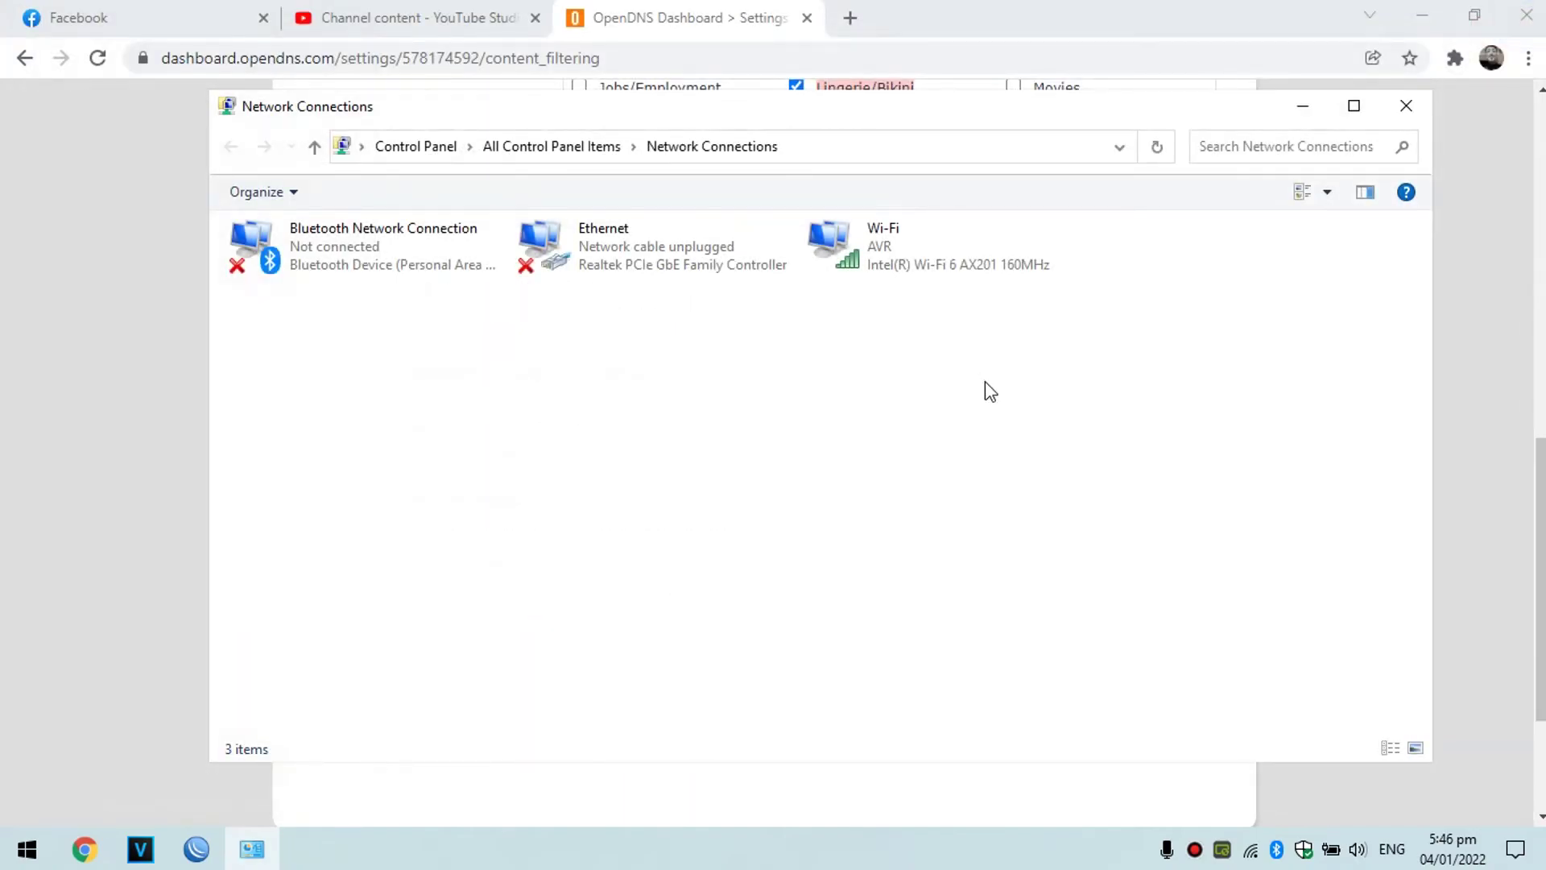
Set the Wi-Fi adapter's IPv4 DNS servers manually to 8.8.8.8 preferred and 8.8.4.4 alternate.
right_click(895, 261)
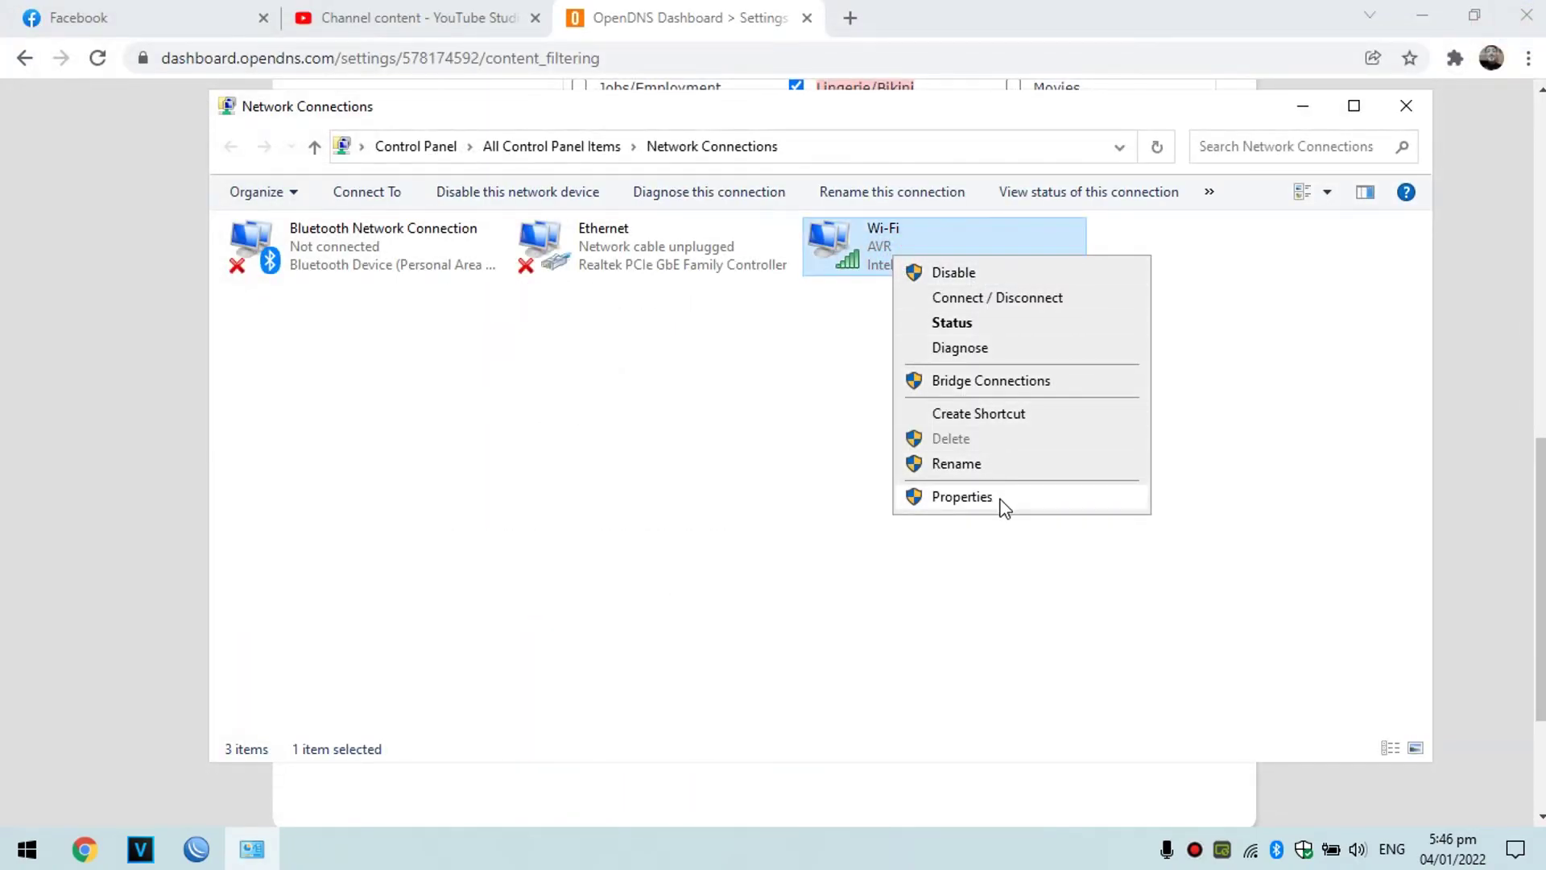
left_click(965, 499)
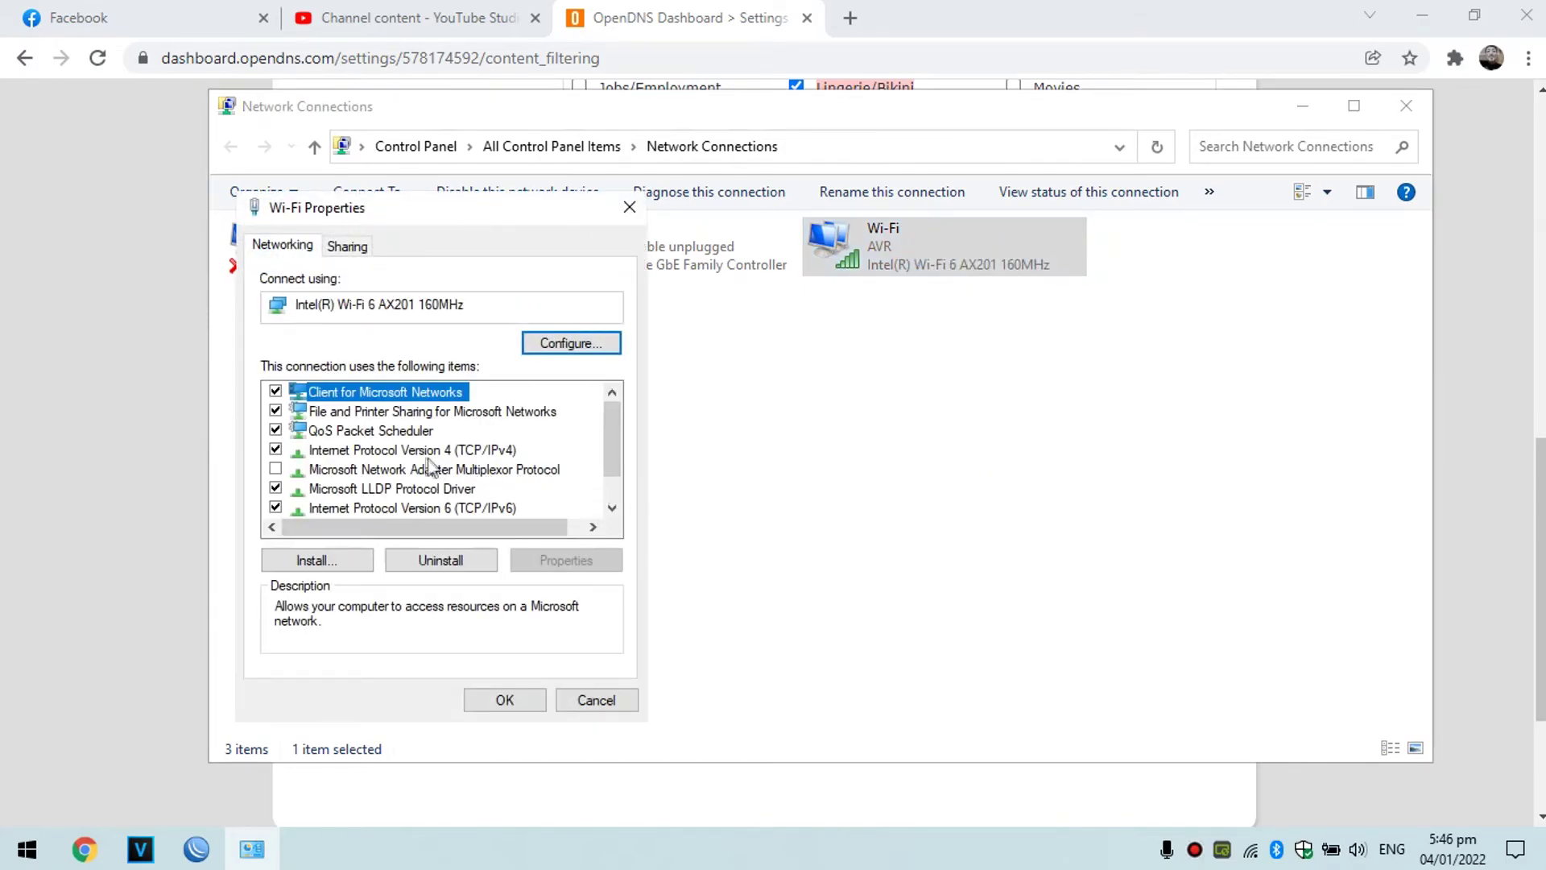
double_click(440, 451)
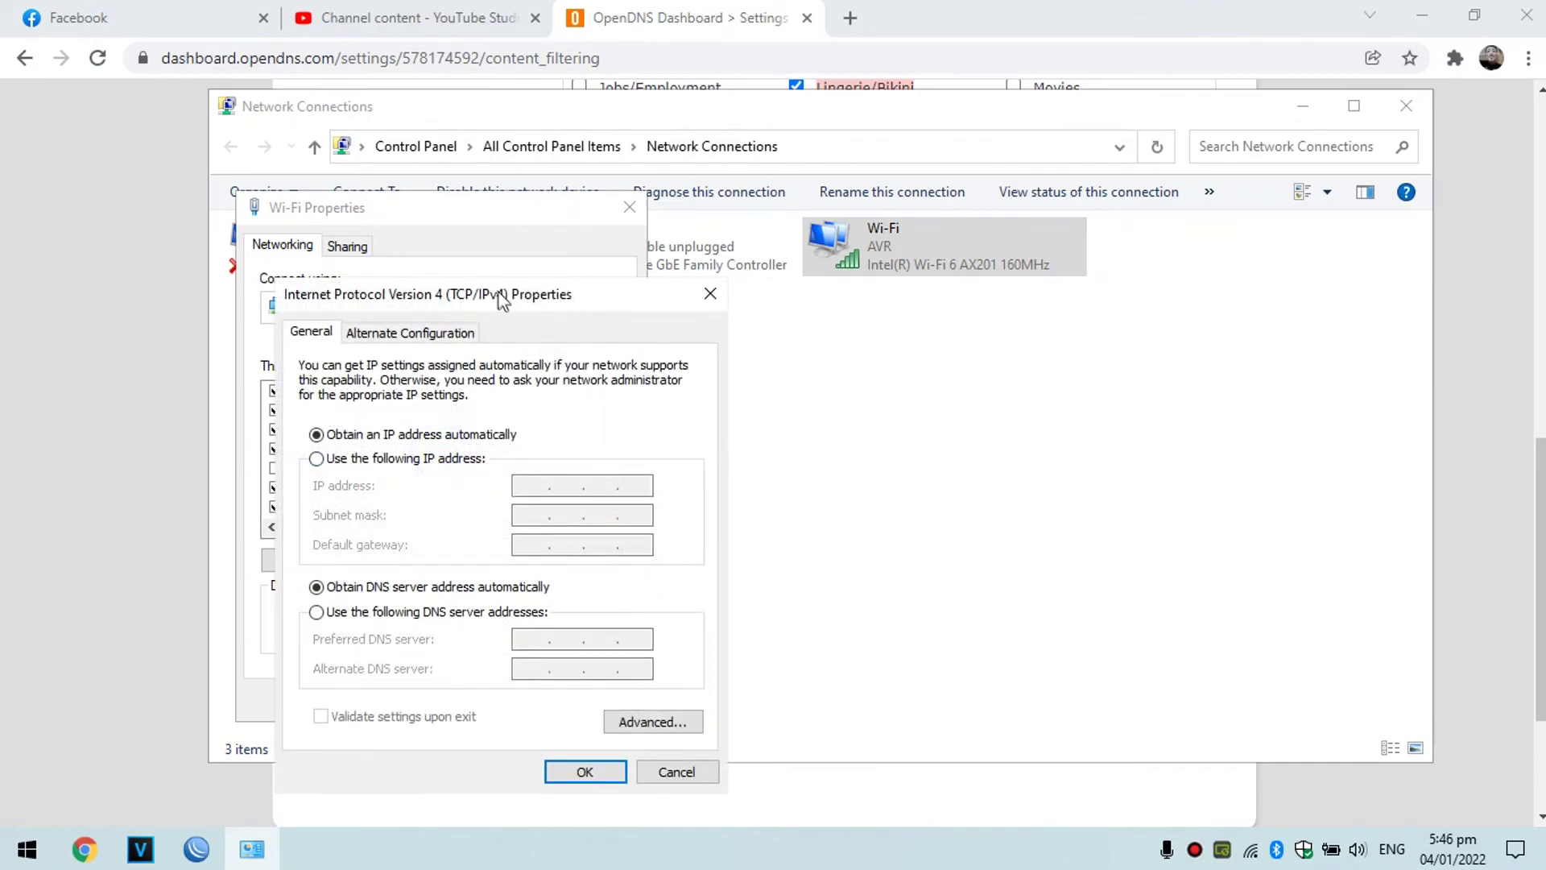
left_click_drag(500, 299, 762, 240)
left_click(650, 553)
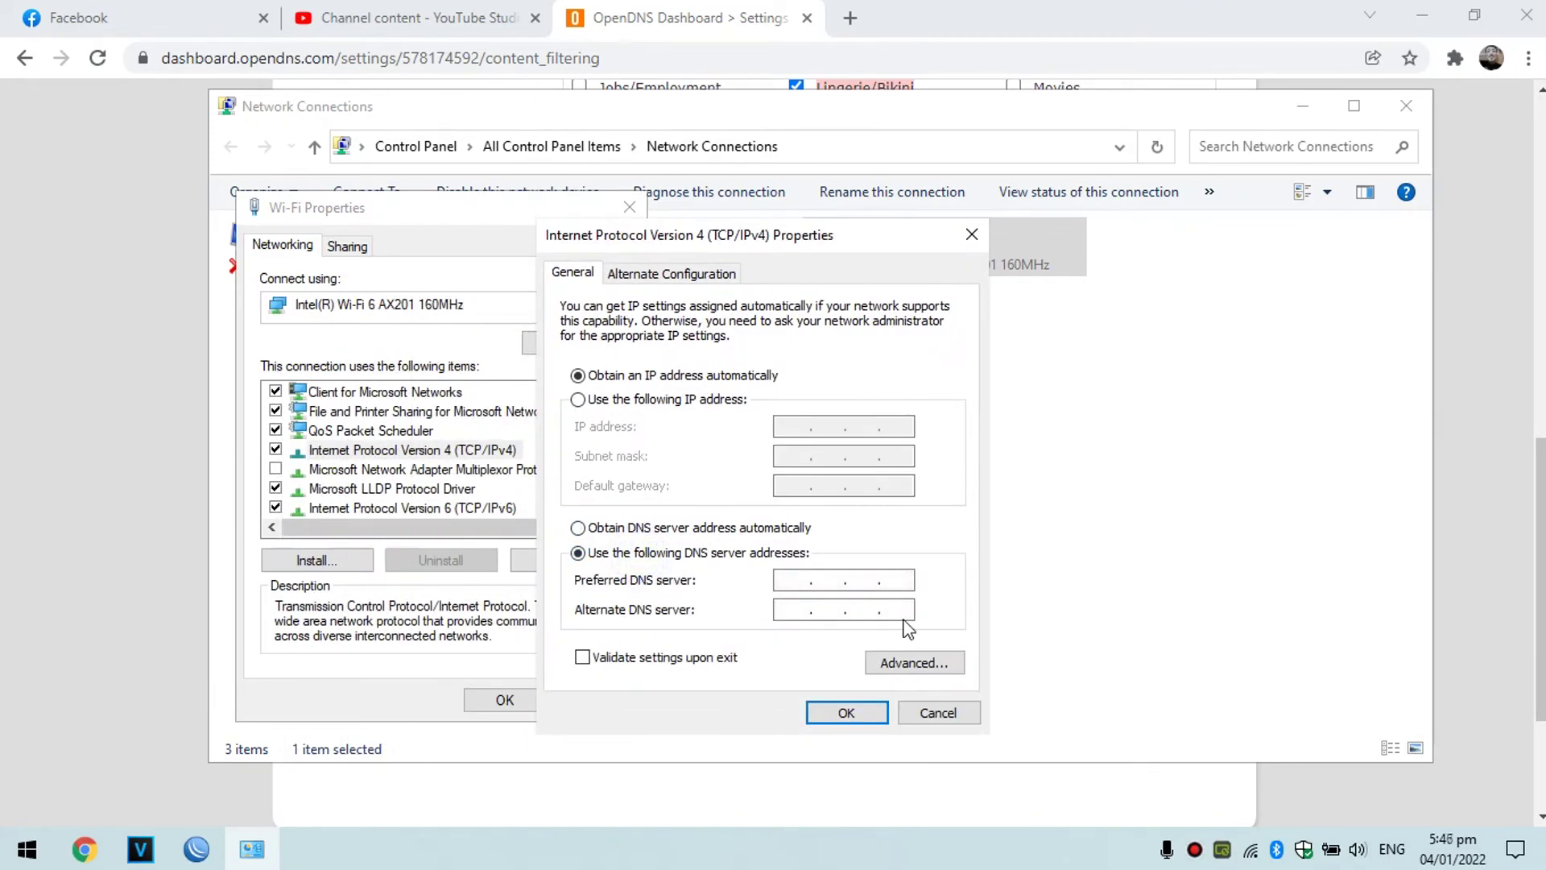
type("8.8.")
left_click(788, 612)
type("8.8.")
left_click_drag(800, 233, 878, 291)
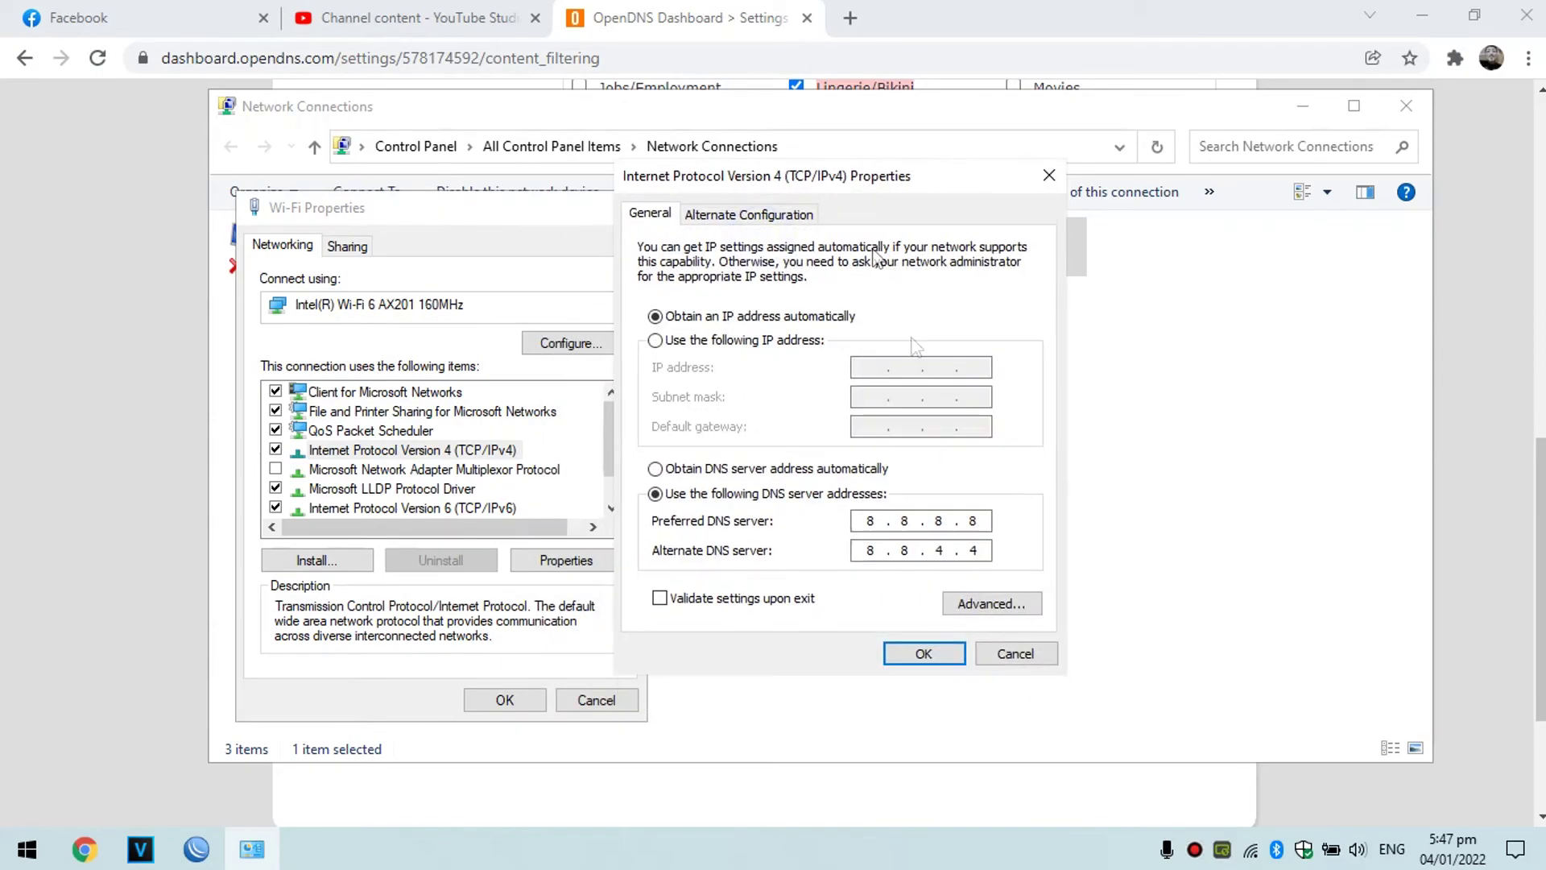
left_click(923, 653)
left_click(505, 700)
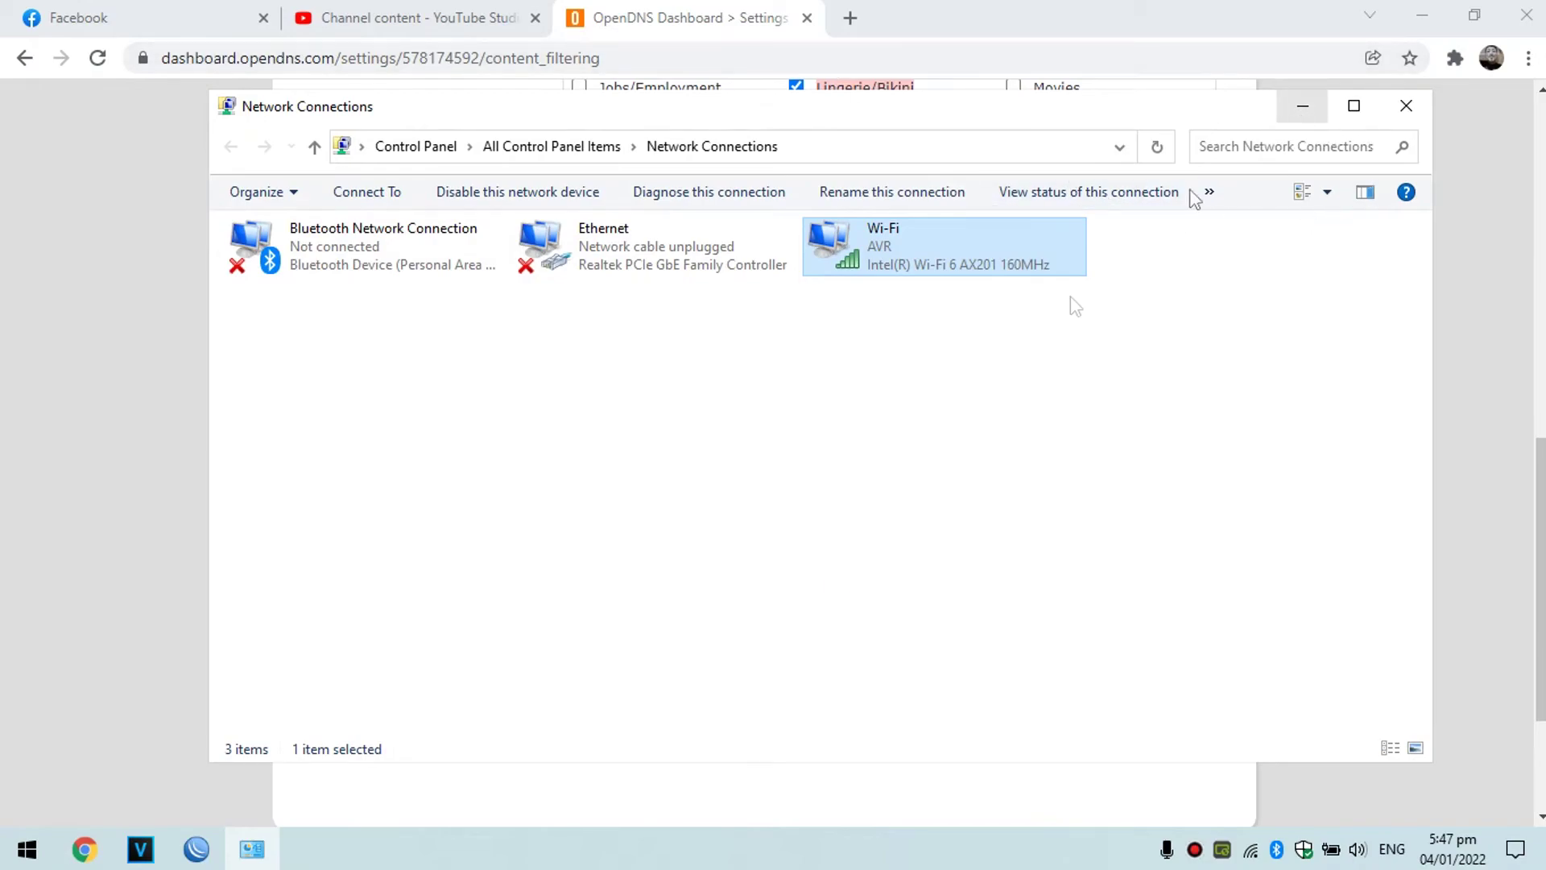
Check the Wi-Fi adapter's DNS servers by running ipconfig /all in a Command Prompt, and return to the browser.
key("super+r")
type("cmd")
key("Return")
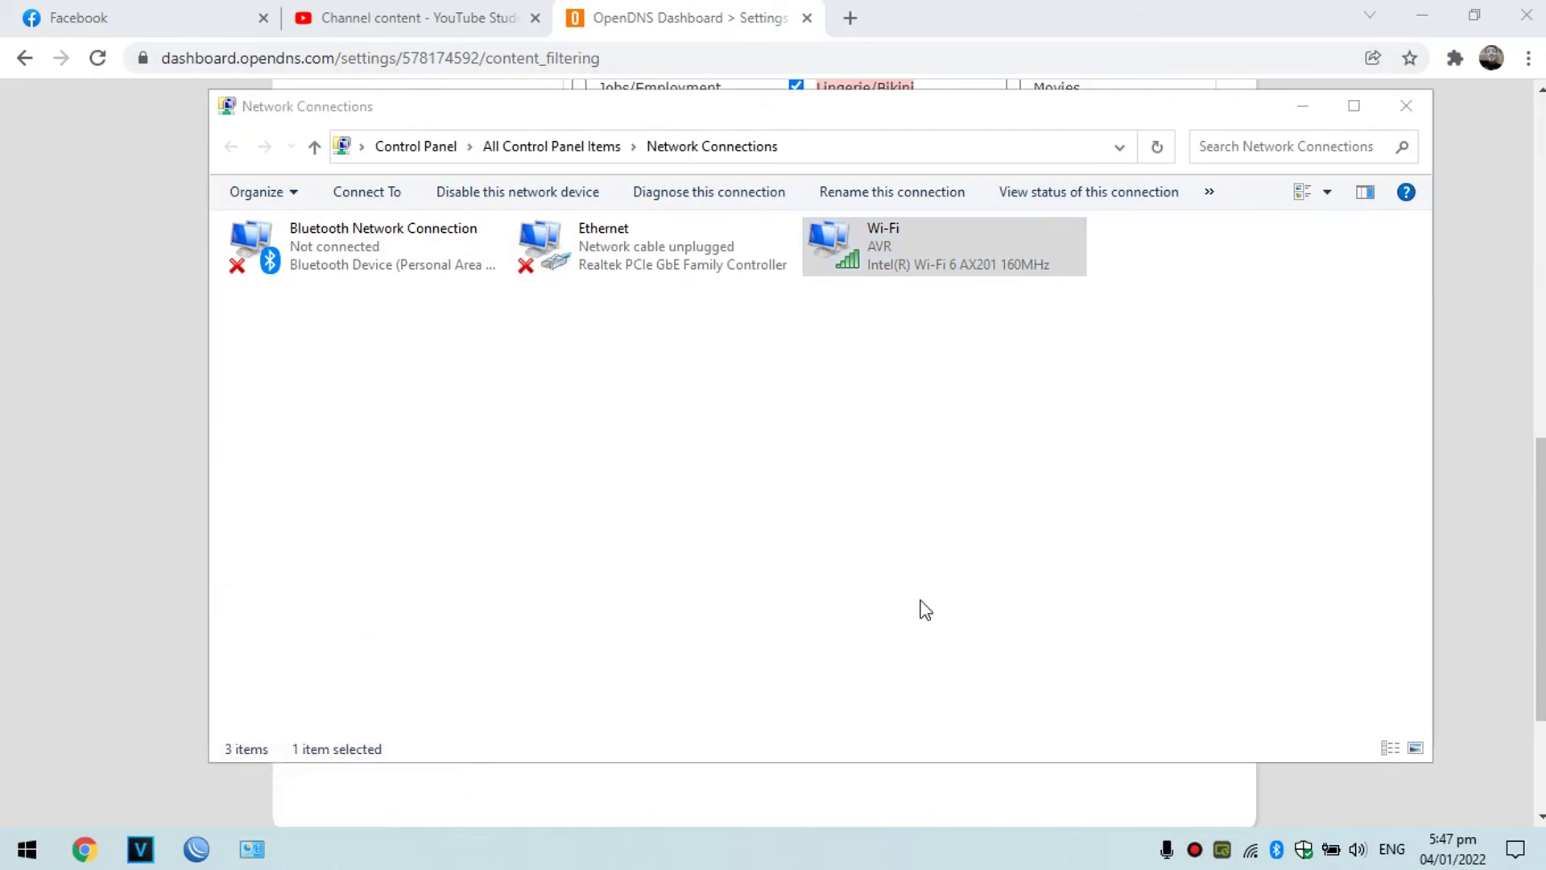
type("ipconfig /all")
key("Return")
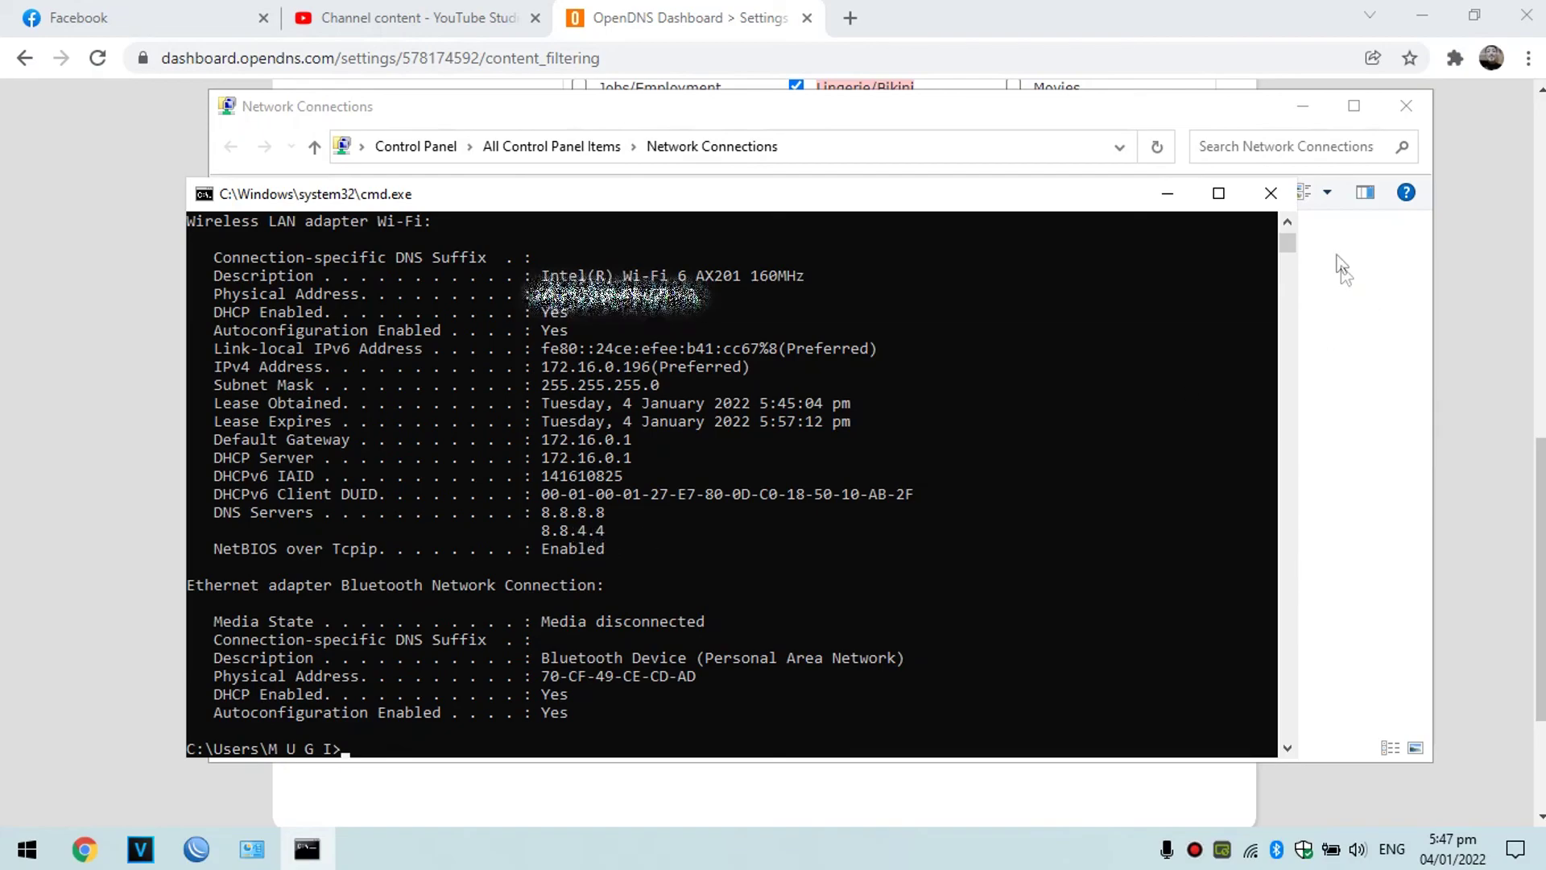
left_click(1270, 194)
left_click(1300, 107)
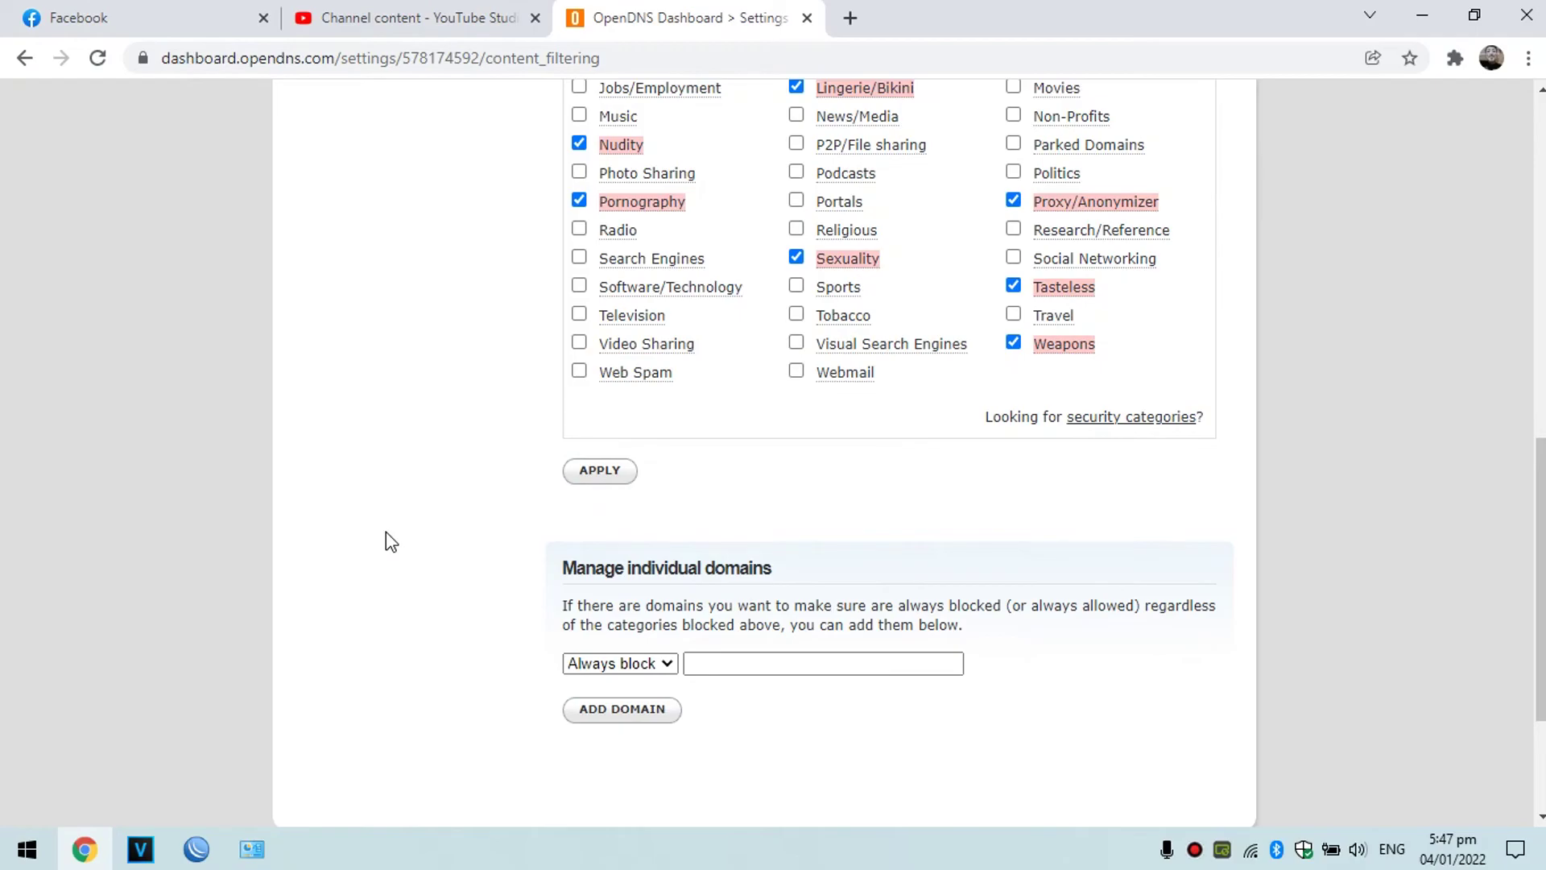
Test whether the custom DNS servers bypass the filtering by visiting pornhub.com in a new incognito window and reloading it.
key("ctrl+shift+n")
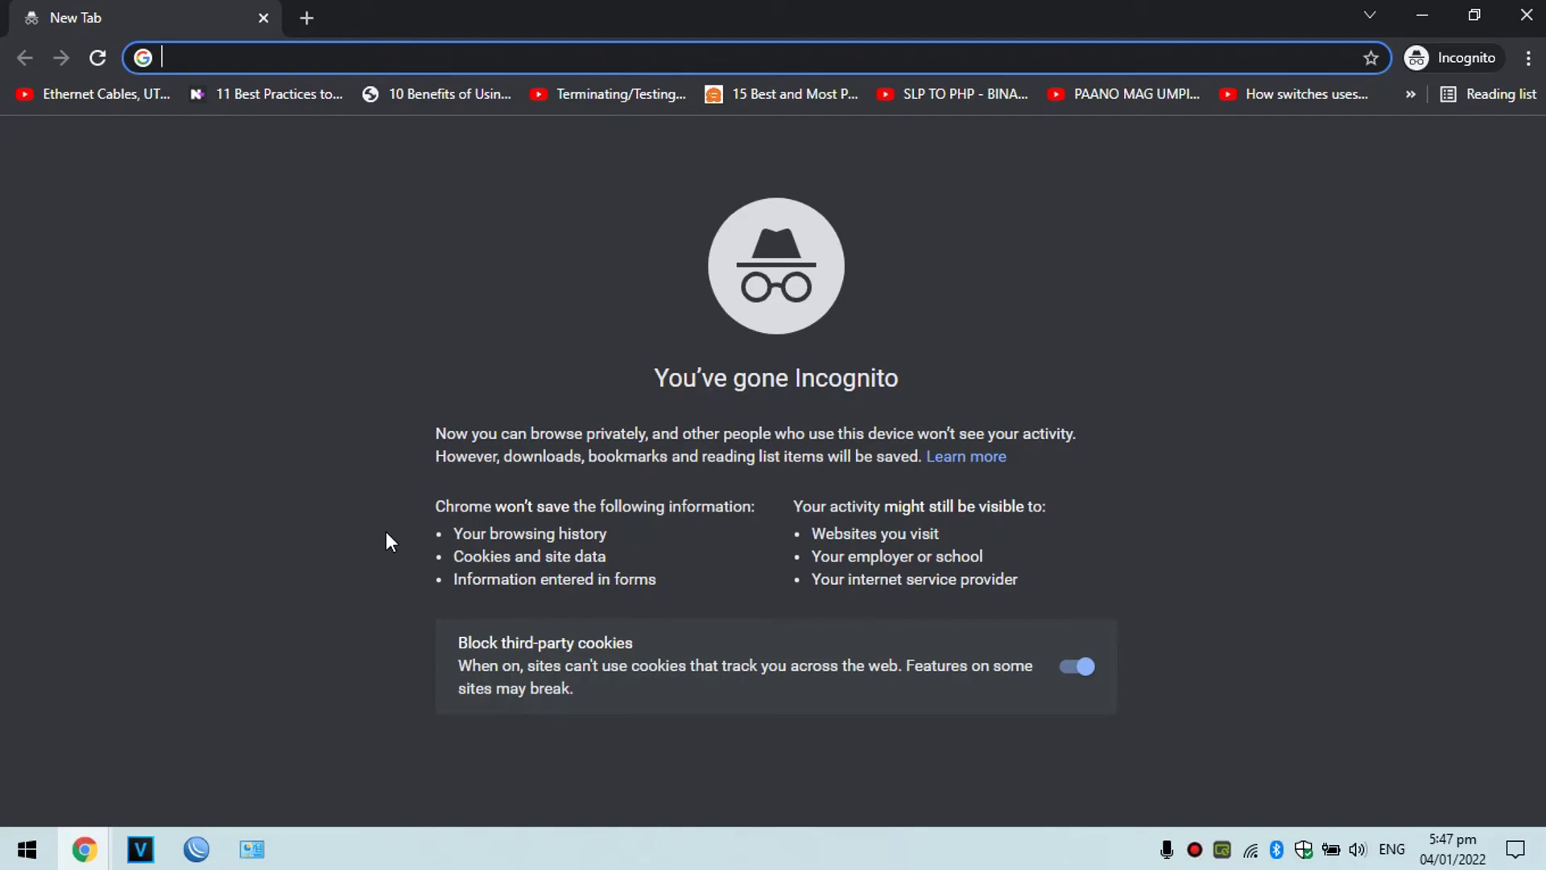
type("porn")
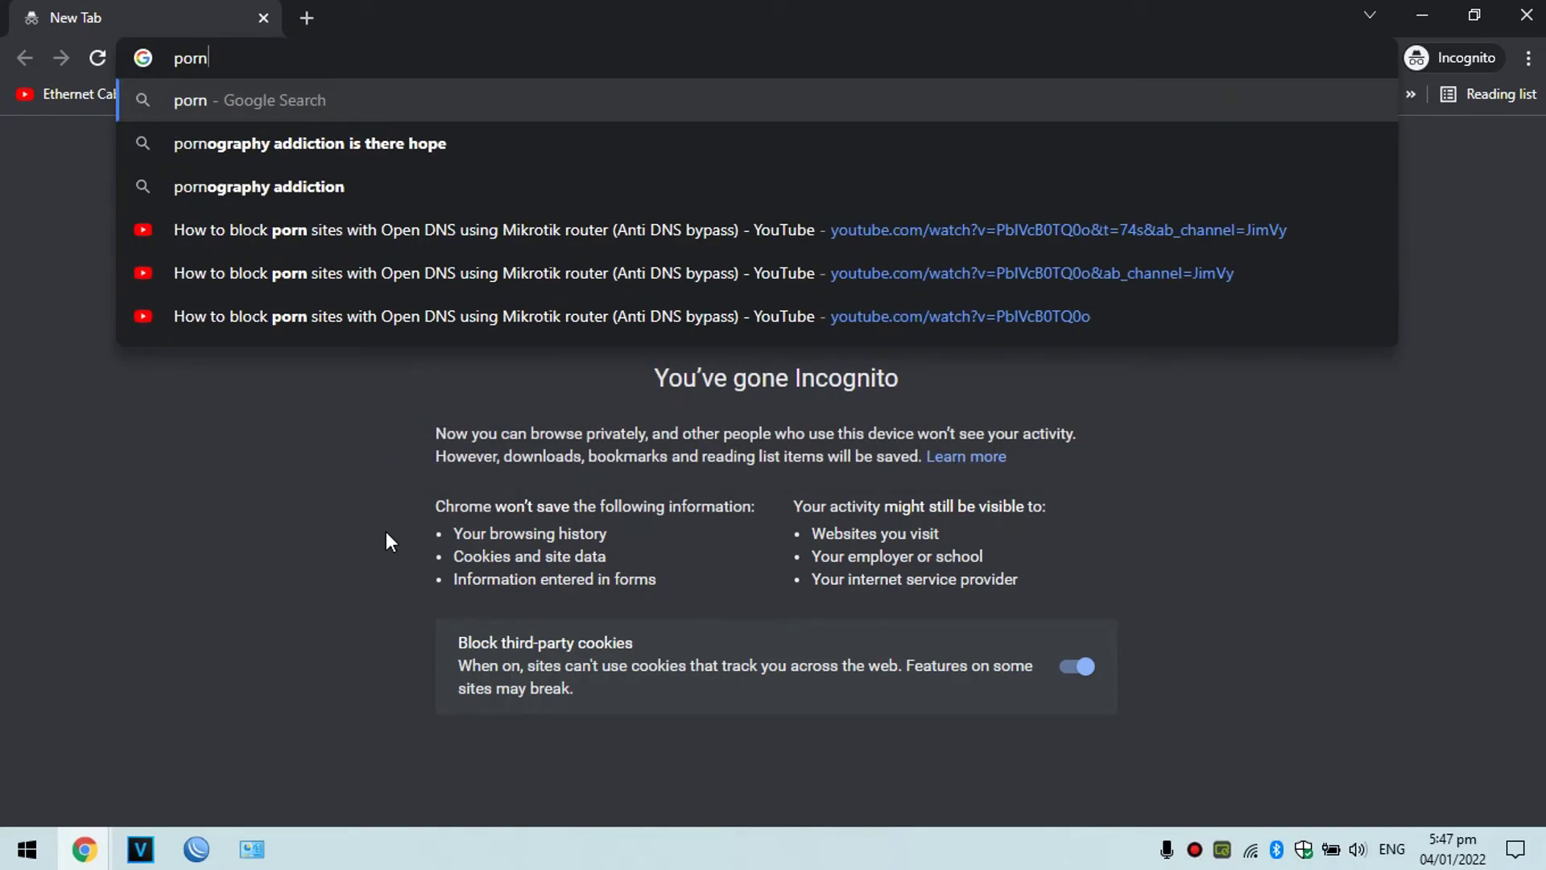
type("hu.com")
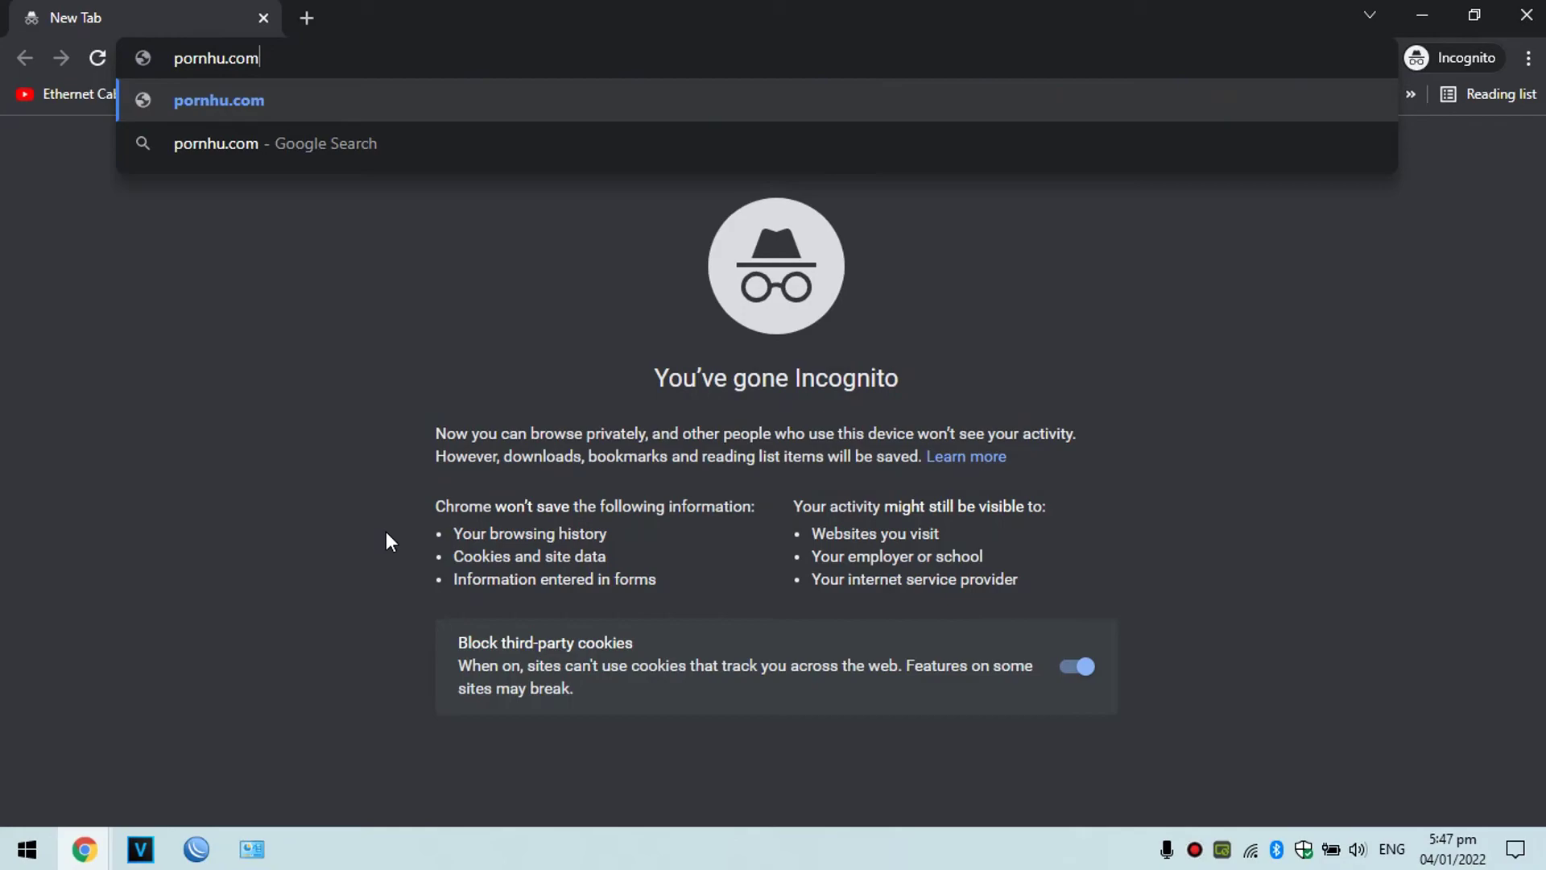
key("Return")
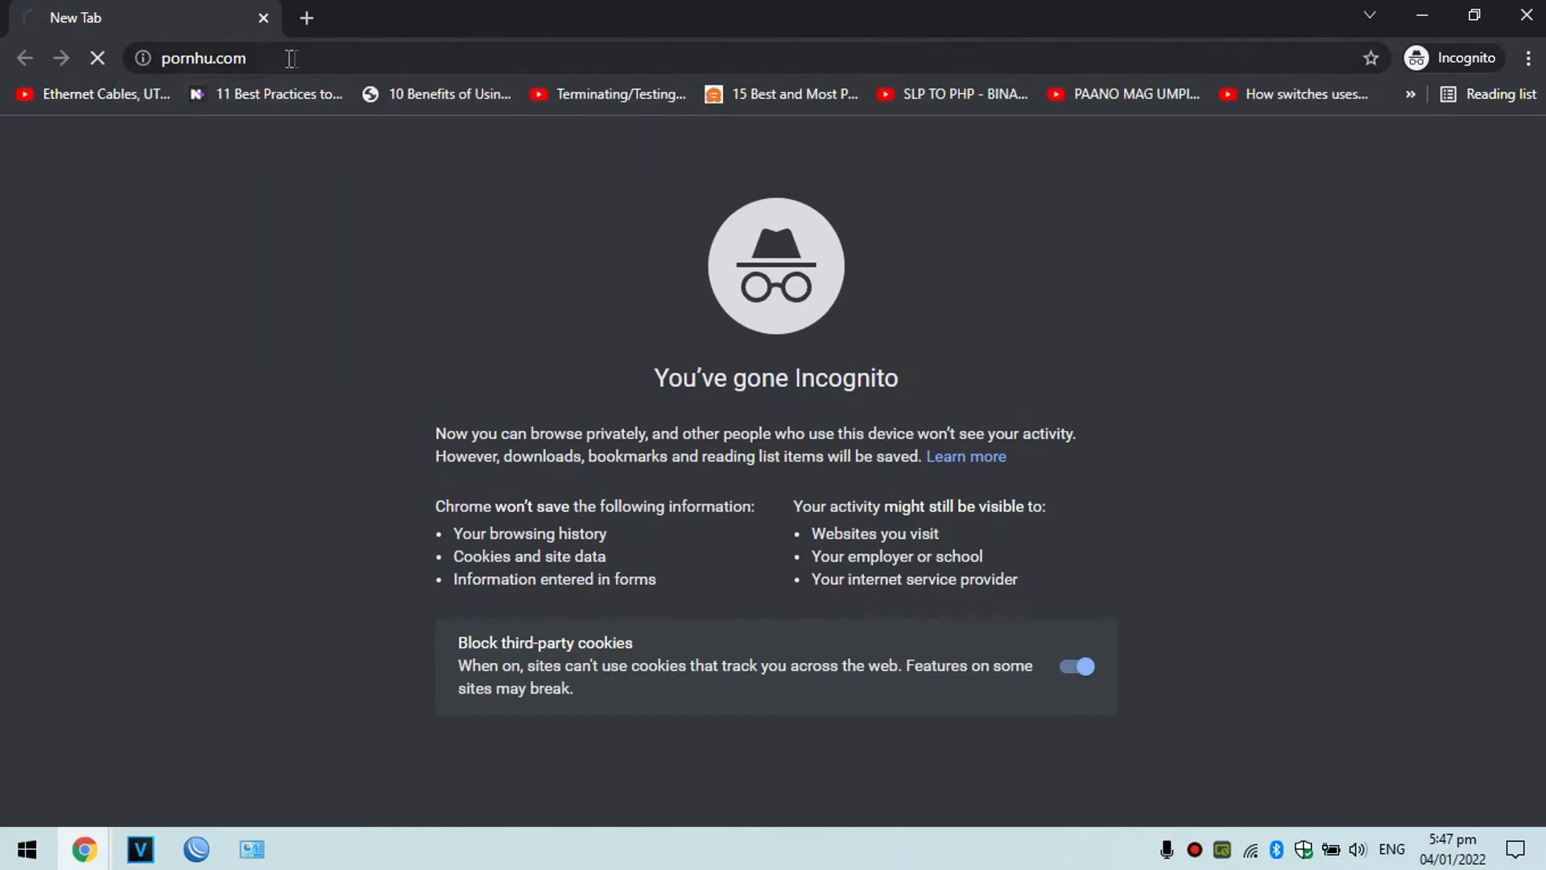
left_click(103, 59)
left_click(269, 59)
type("pornhub.com")
key("Return")
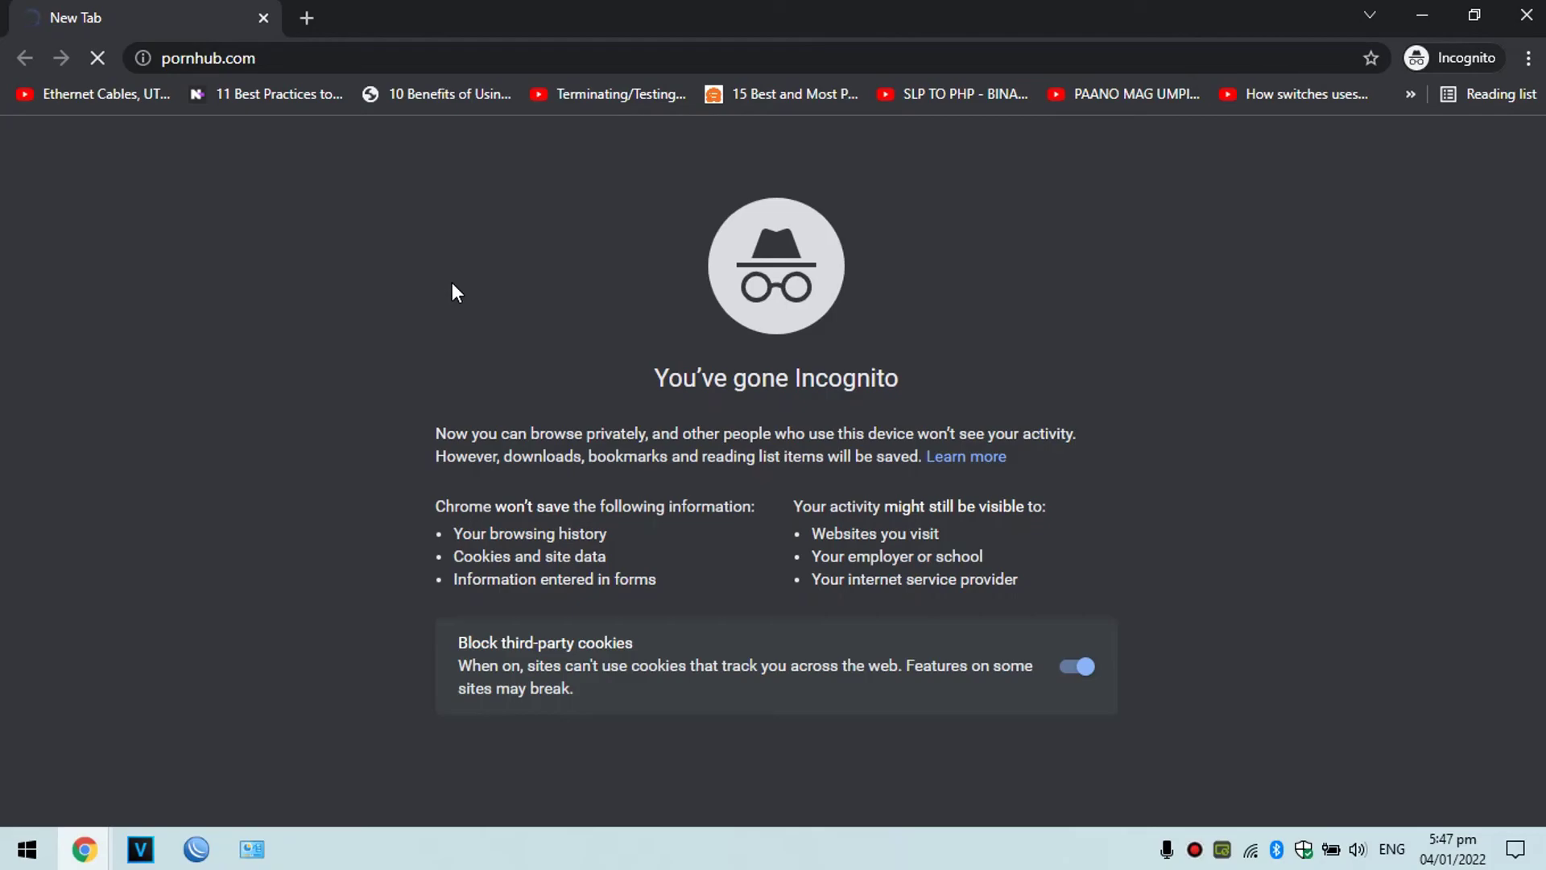
key("F5")
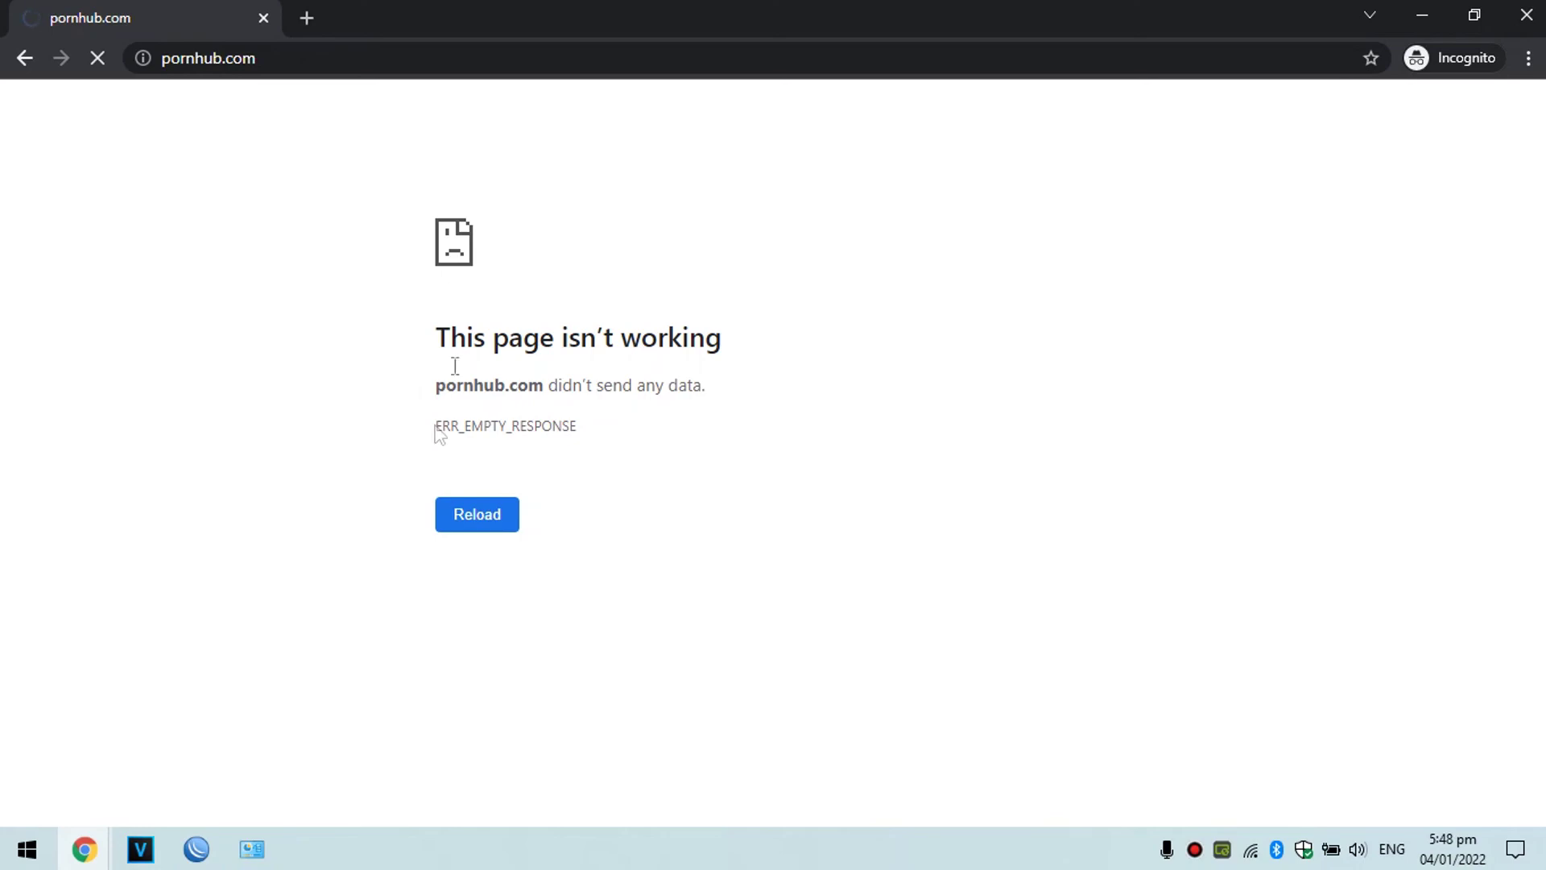
Bring up the network connections window, return to the incognito window and reload pornhub.com.
left_click(254, 847)
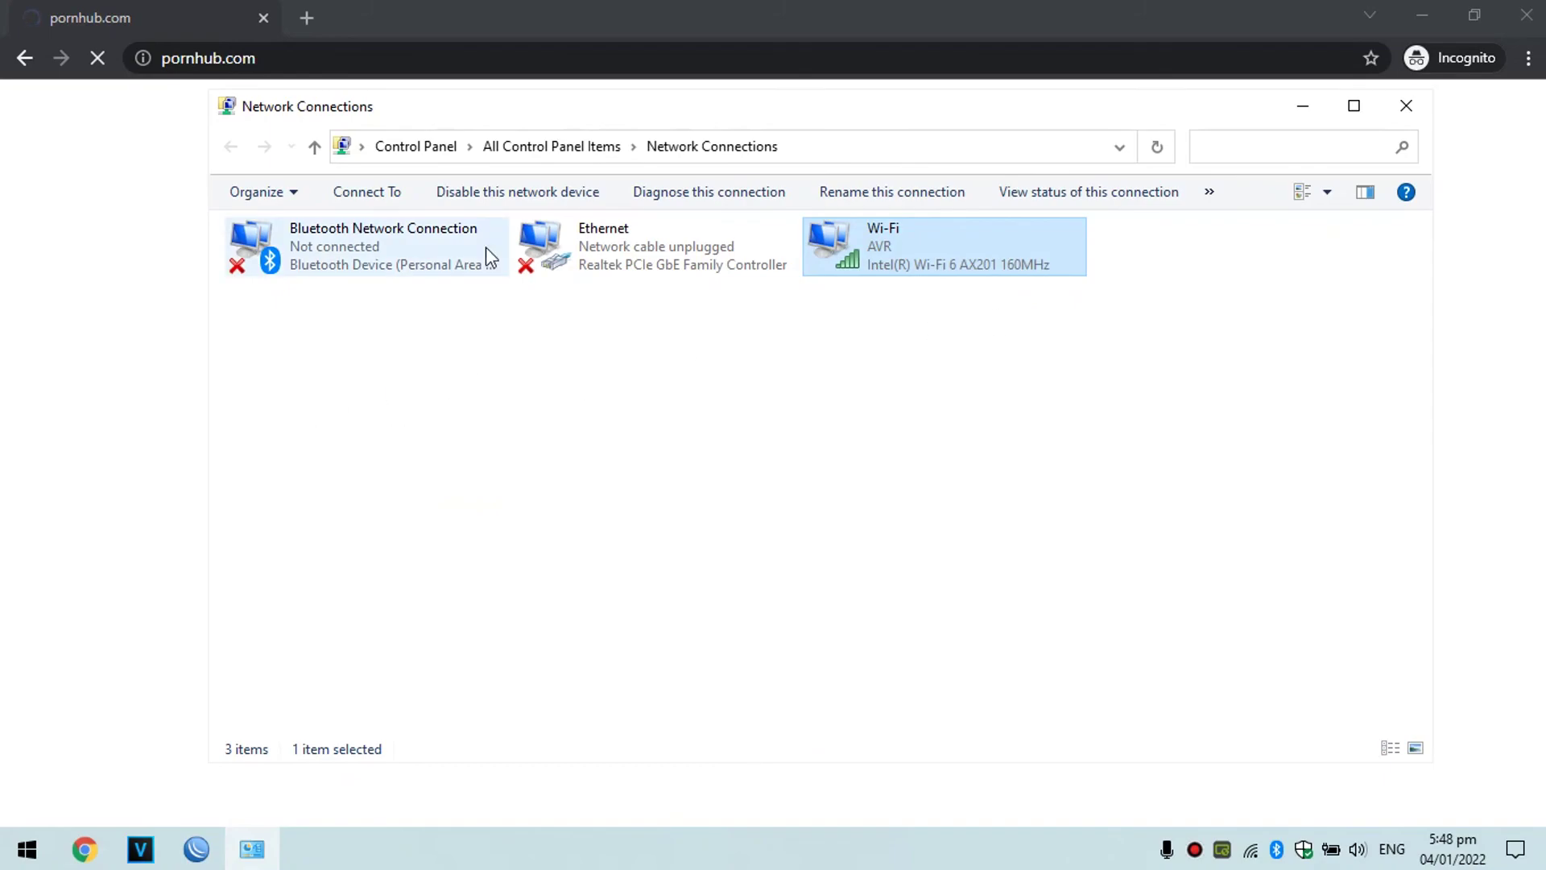
left_click(645, 24)
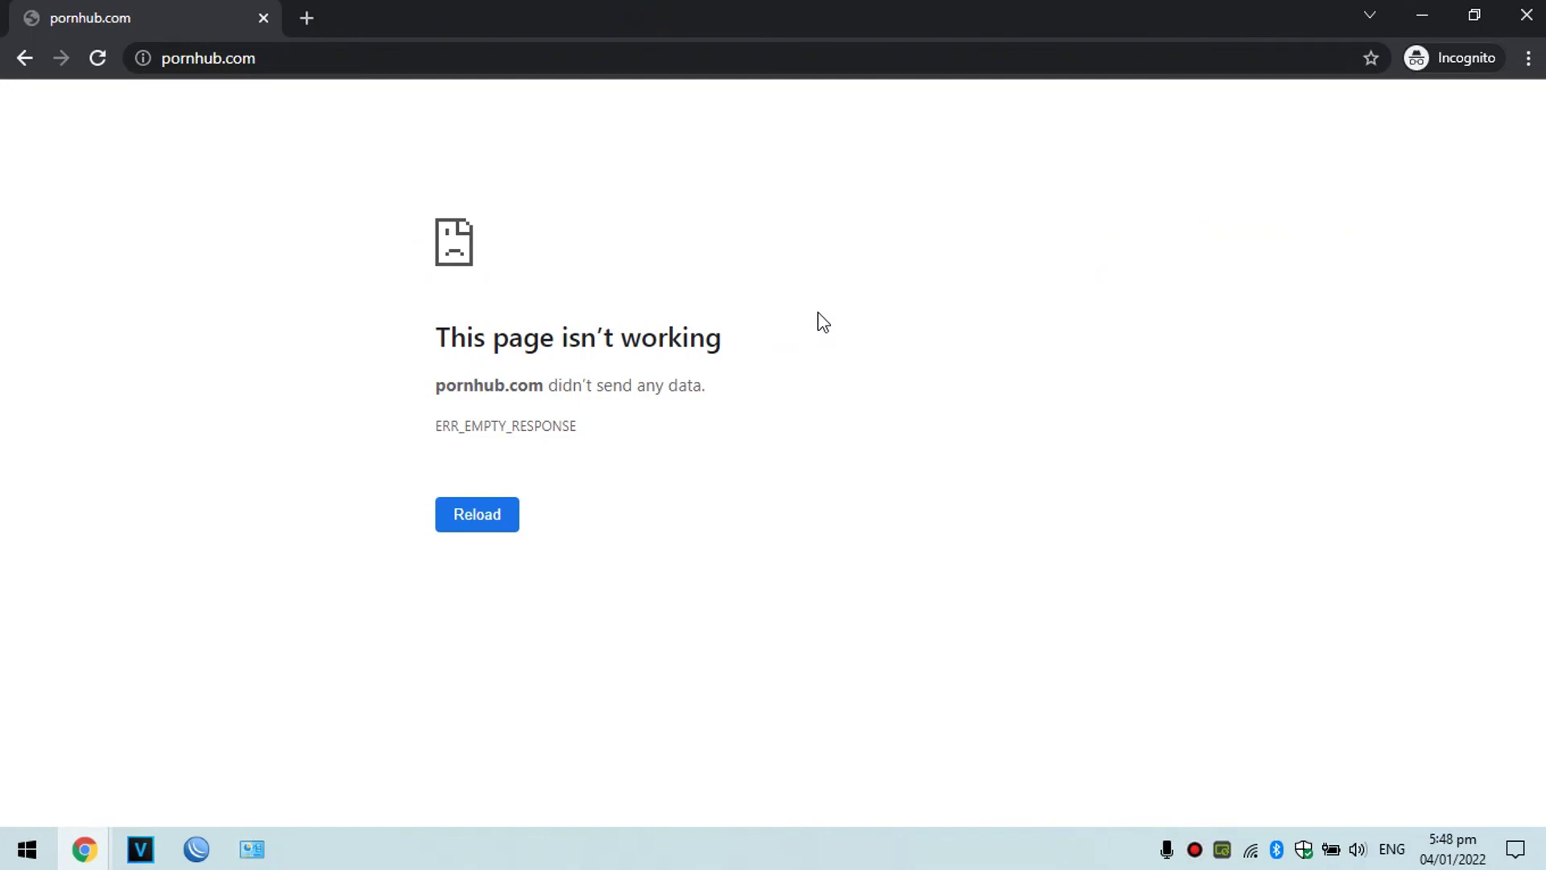
key("F5")
left_click(1195, 849)
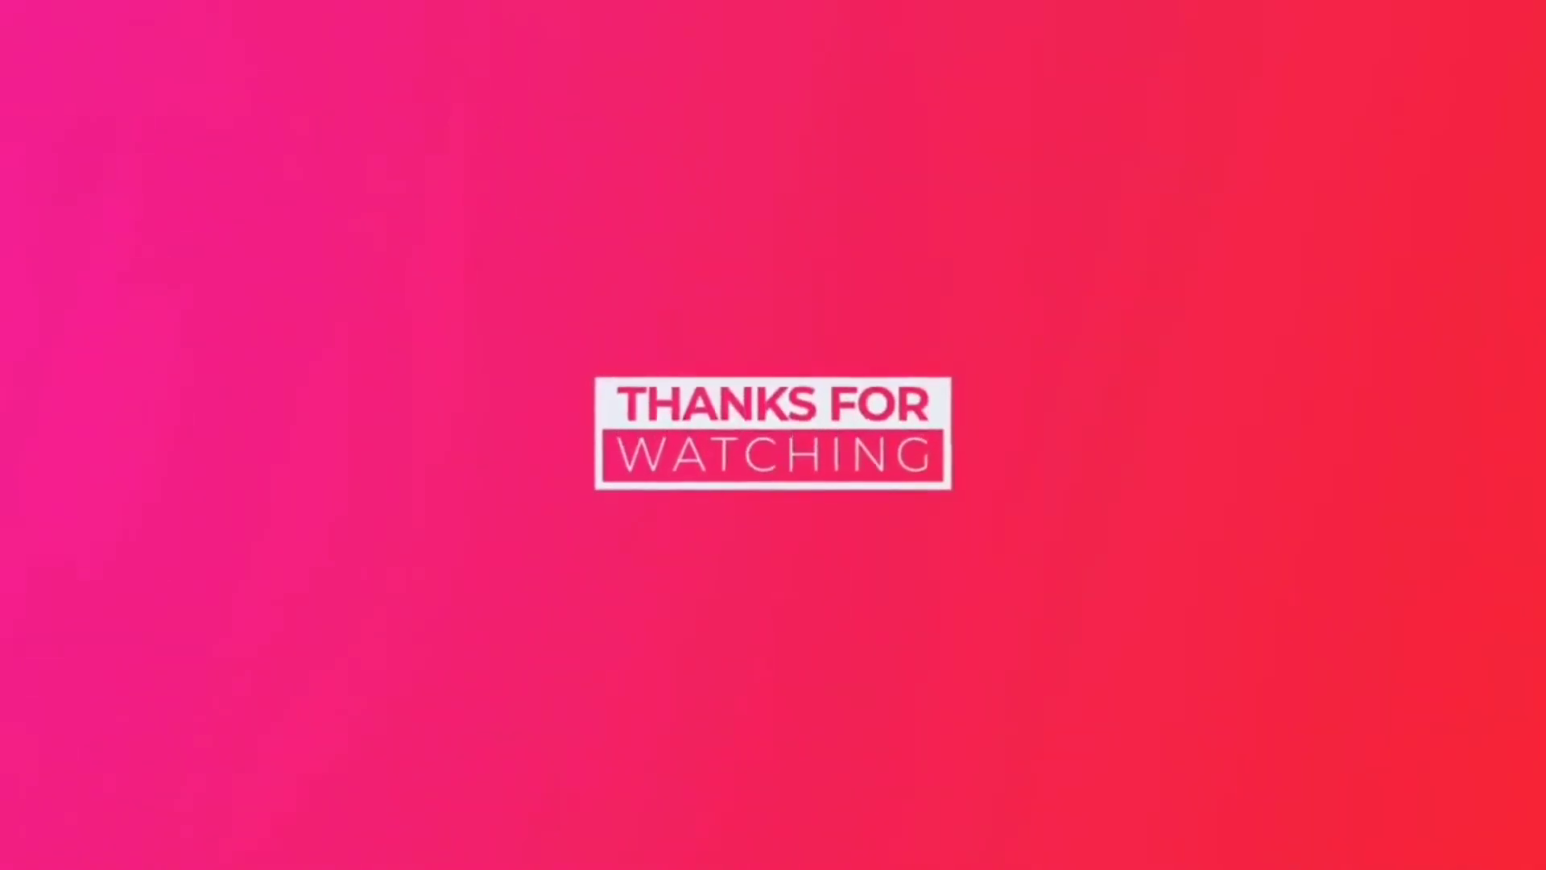